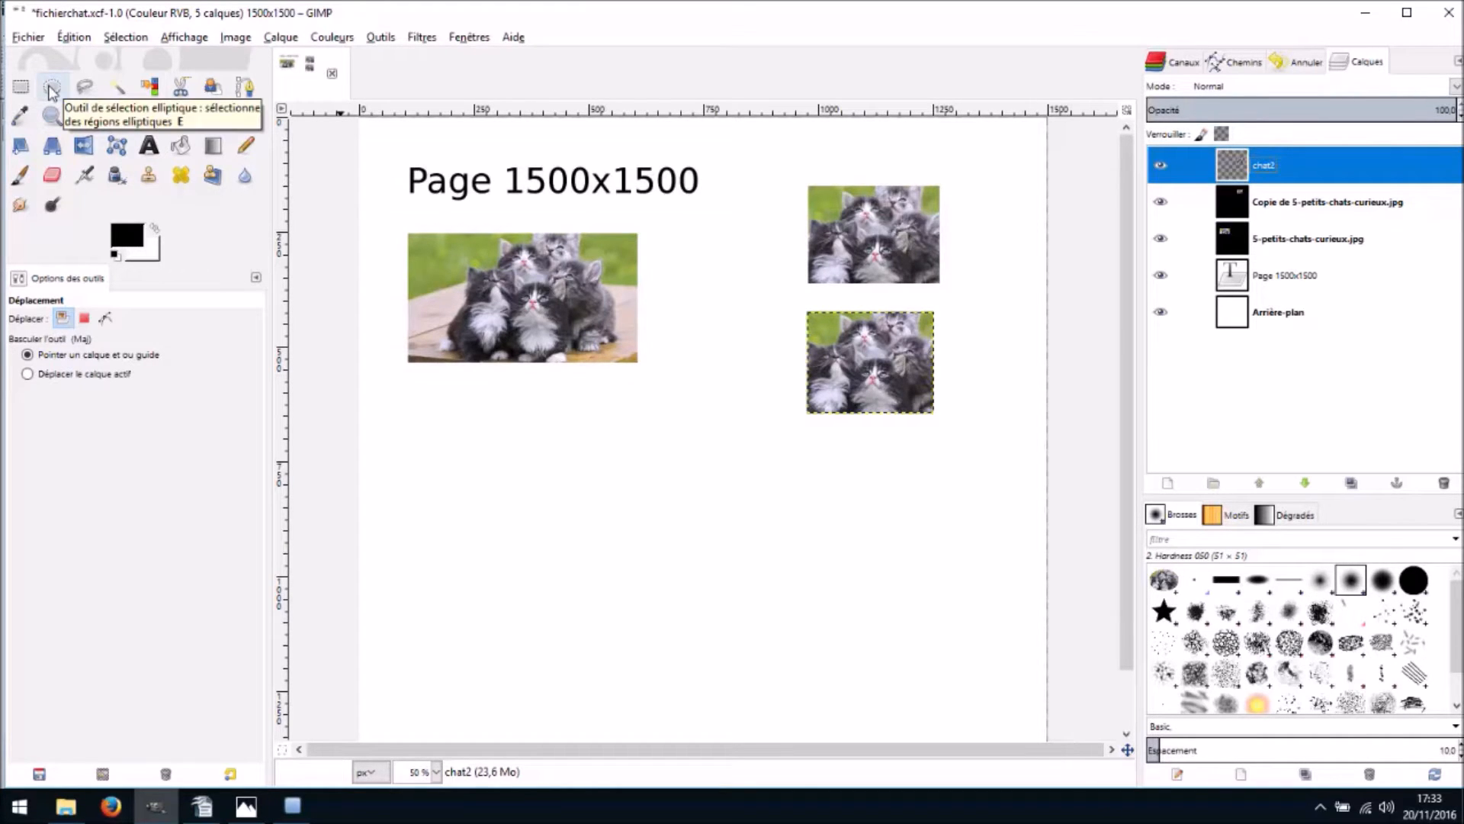
Draw an elliptical selection of about 310 × 212 px over the kittens on the 5-petits-chats-curieux.jpg layer
{"action": "left_click", "coordinate": [52, 87]}
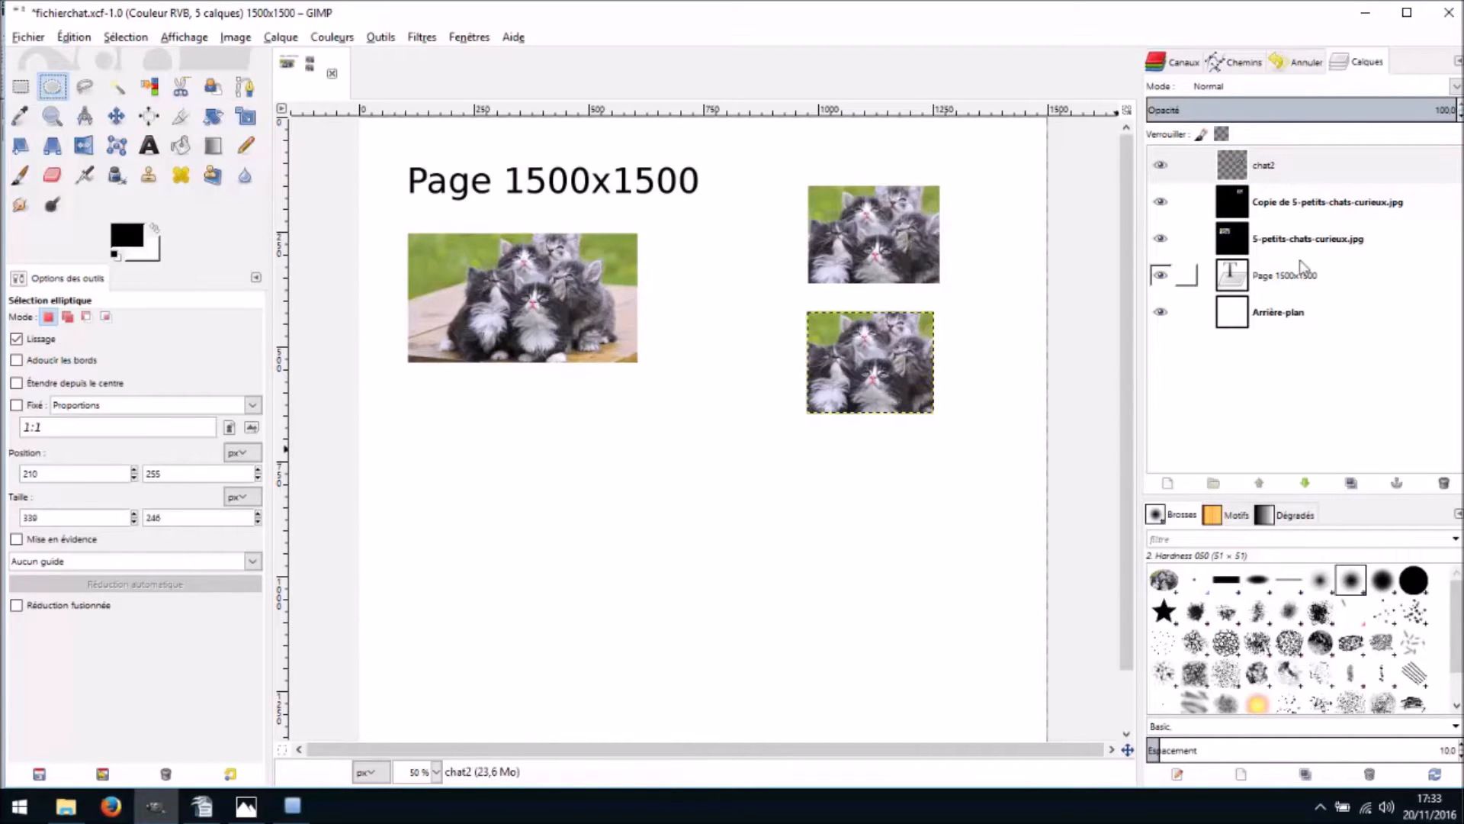
{"action": "left_click", "coordinate": [1238, 237]}
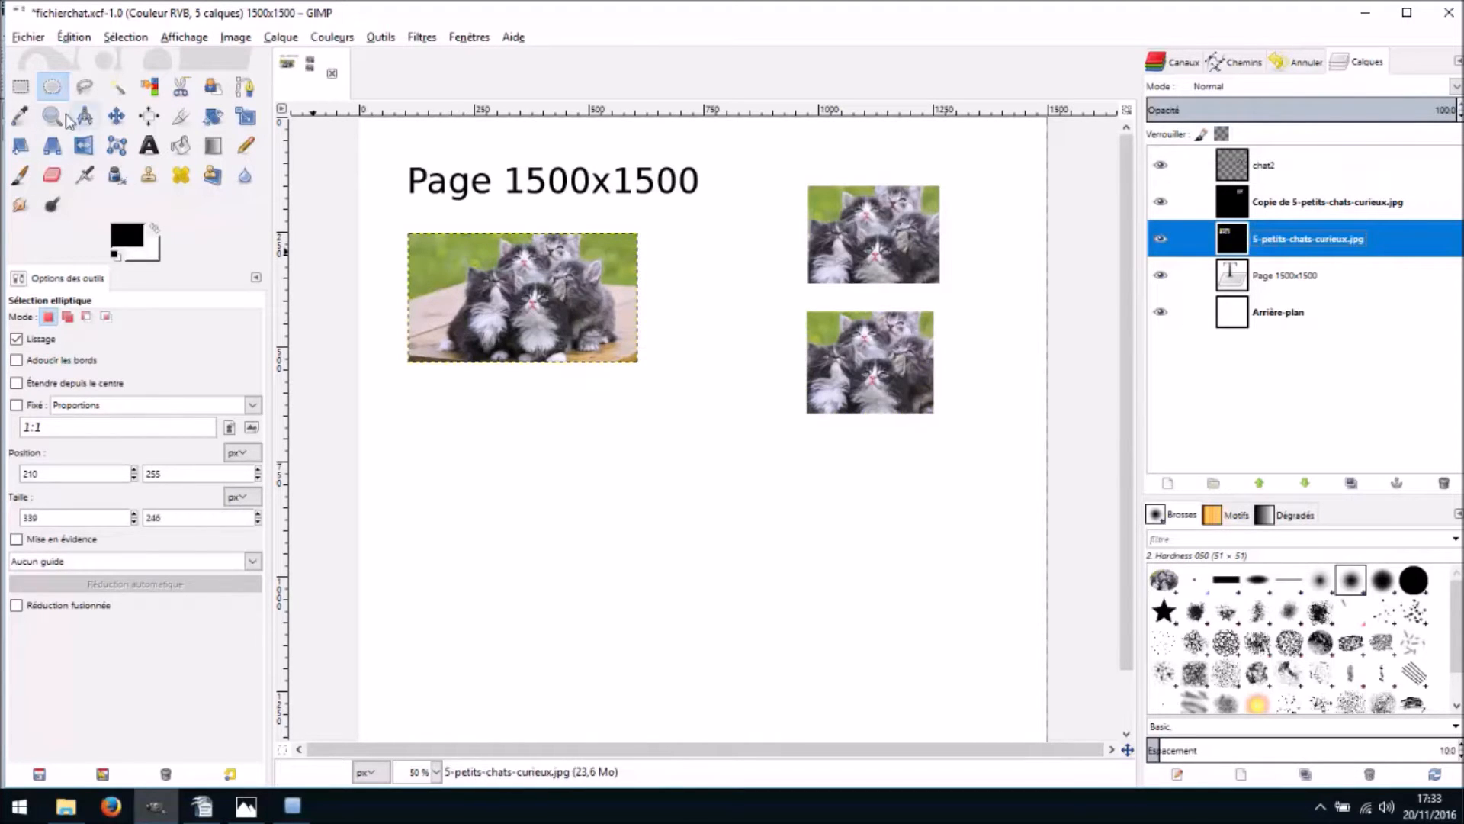
{"action": "left_click", "coordinate": [469, 240]}
{"action": "left_click_drag", "start_coordinate": [469, 240], "coordinate": [612, 338]}
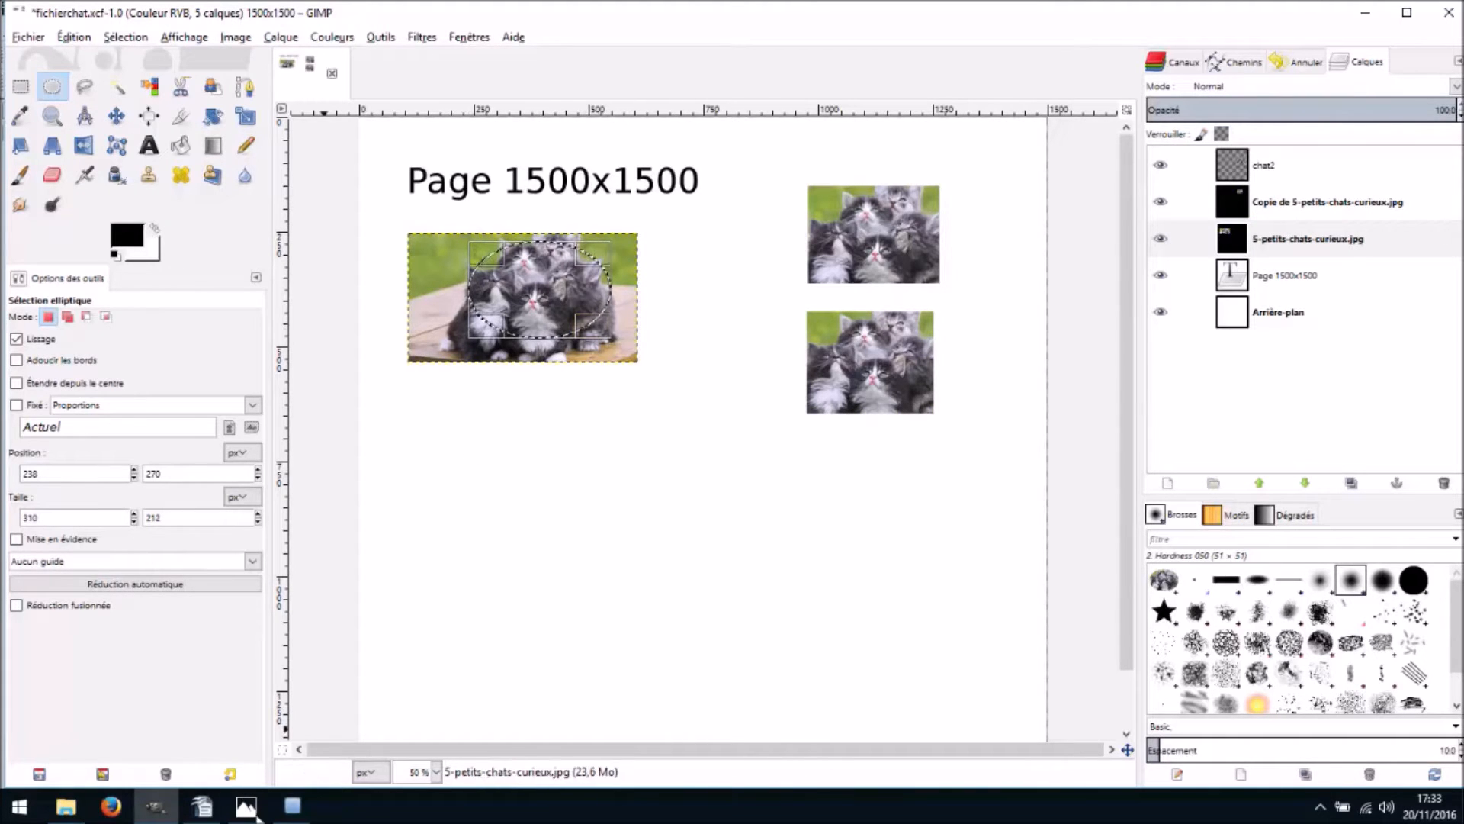
Adjust two opposite corners of the elliptical selection so it measures about 308 × 219 px around the kittens' heads
{"action": "left_click", "coordinate": [435, 772]}
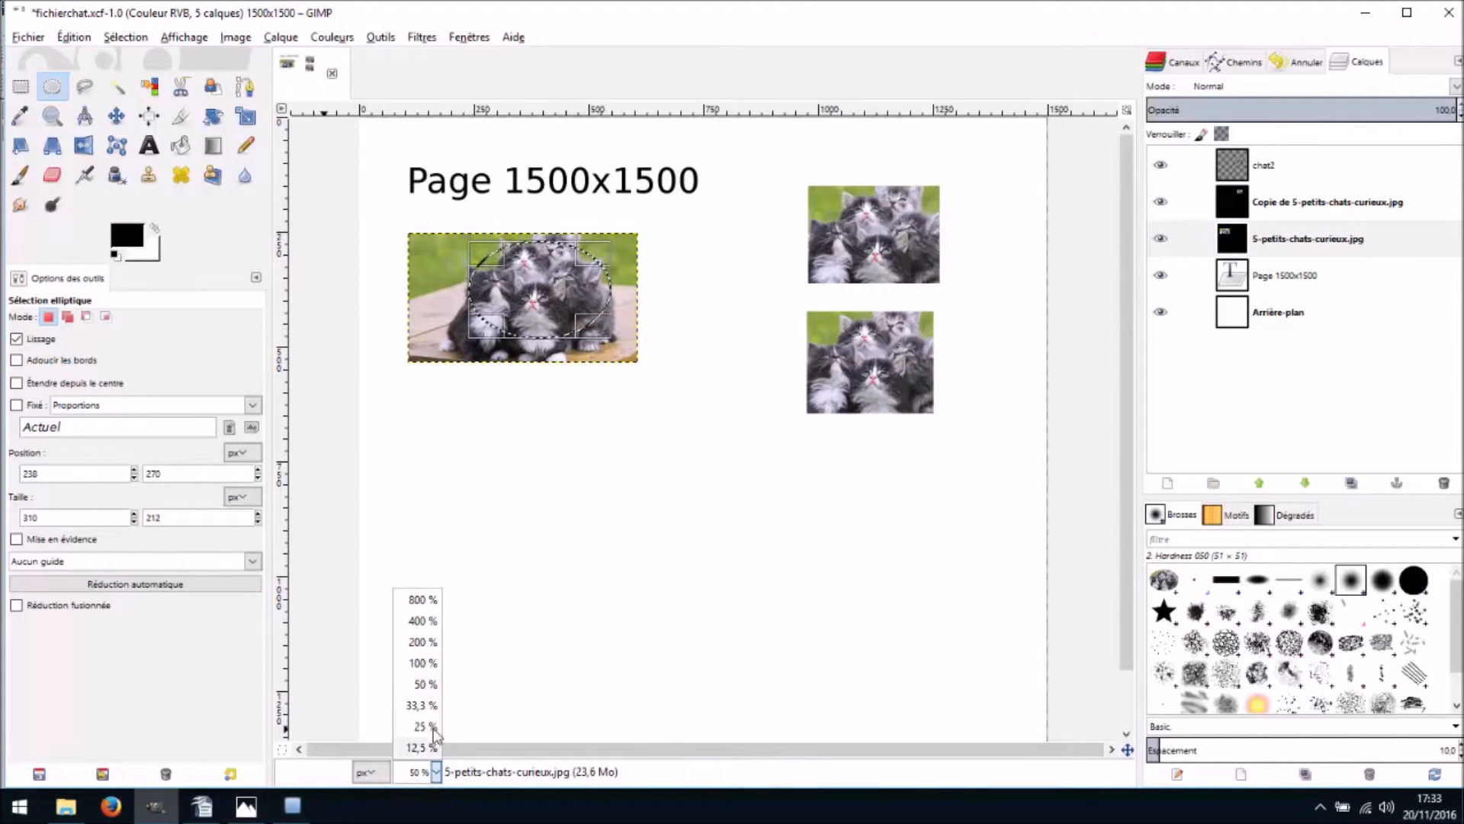
{"action": "left_click", "coordinate": [423, 663]}
{"action": "left_click_drag", "start_coordinate": [709, 749], "coordinate": [571, 766]}
{"action": "scroll", "coordinate": [556, 477], "scroll_direction": "up", "scroll_amount": 5}
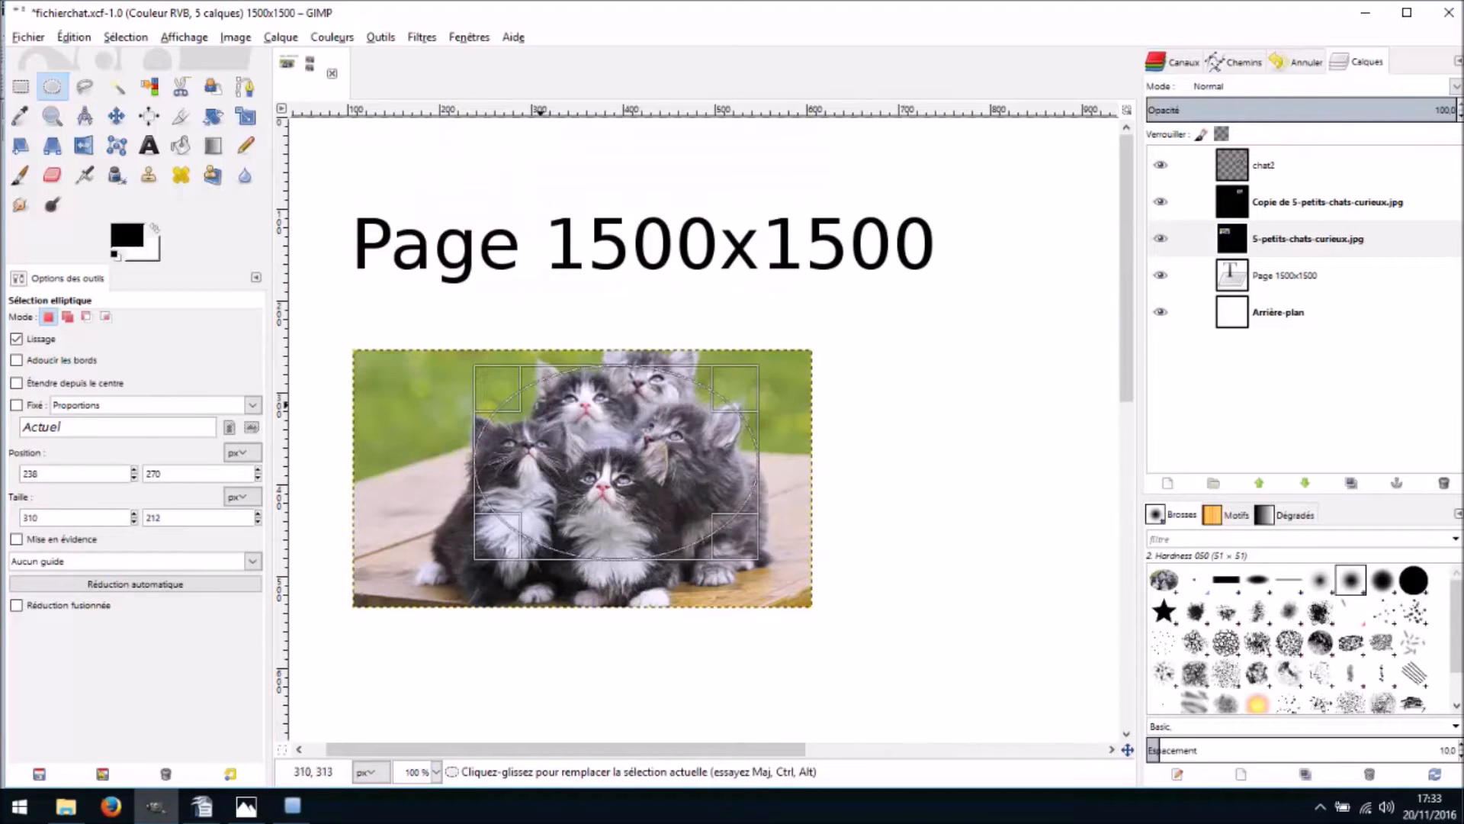
{"action": "left_click_drag", "start_coordinate": [496, 389], "coordinate": [487, 379]}
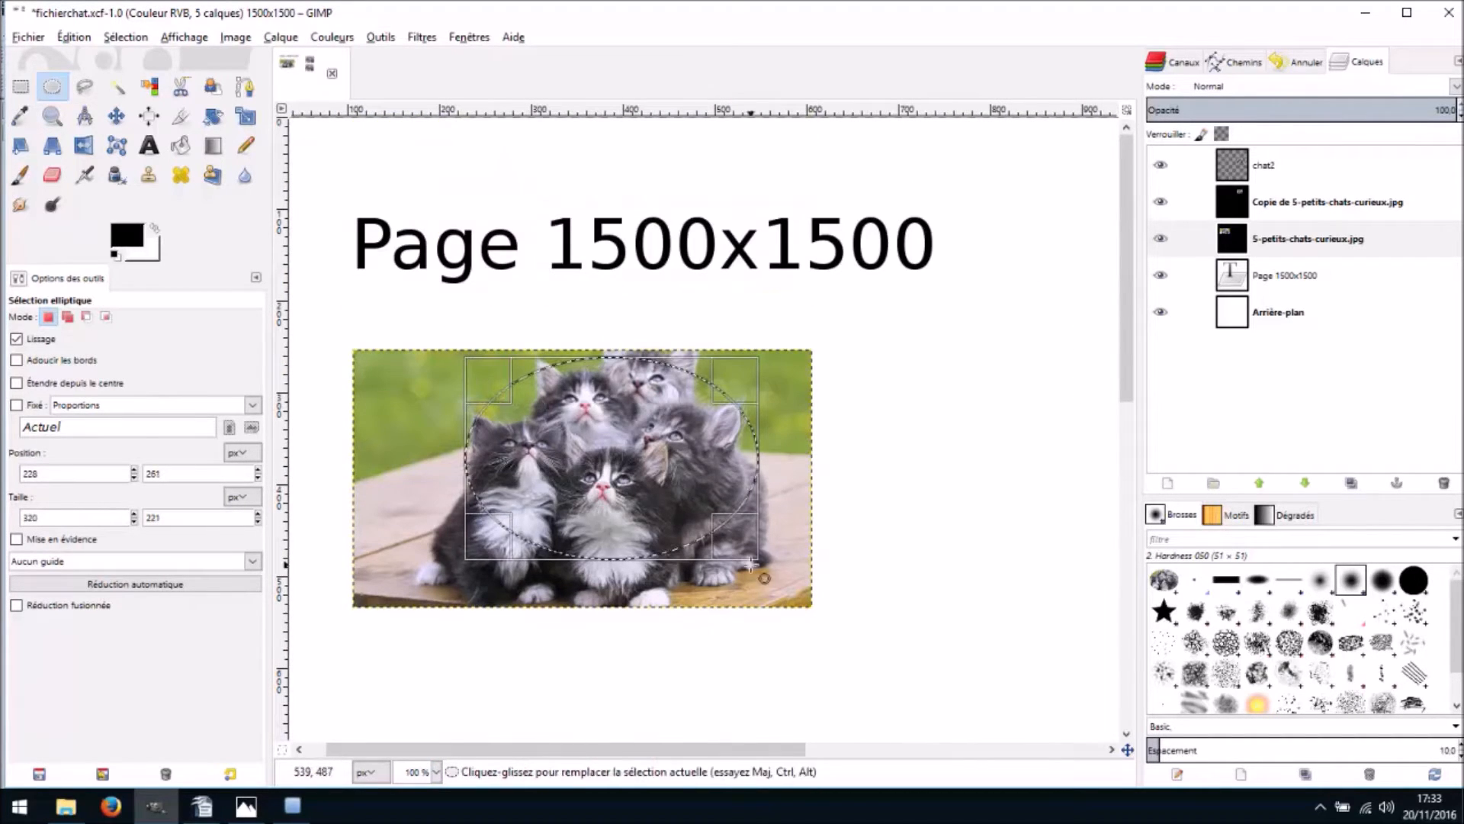
{"action": "mouse_move", "coordinate": [744, 549]}
{"action": "left_mouse_down"}
{"action": "mouse_move", "coordinate": [751, 560]}
{"action": "mouse_move", "coordinate": [735, 549]}
{"action": "left_mouse_up"}
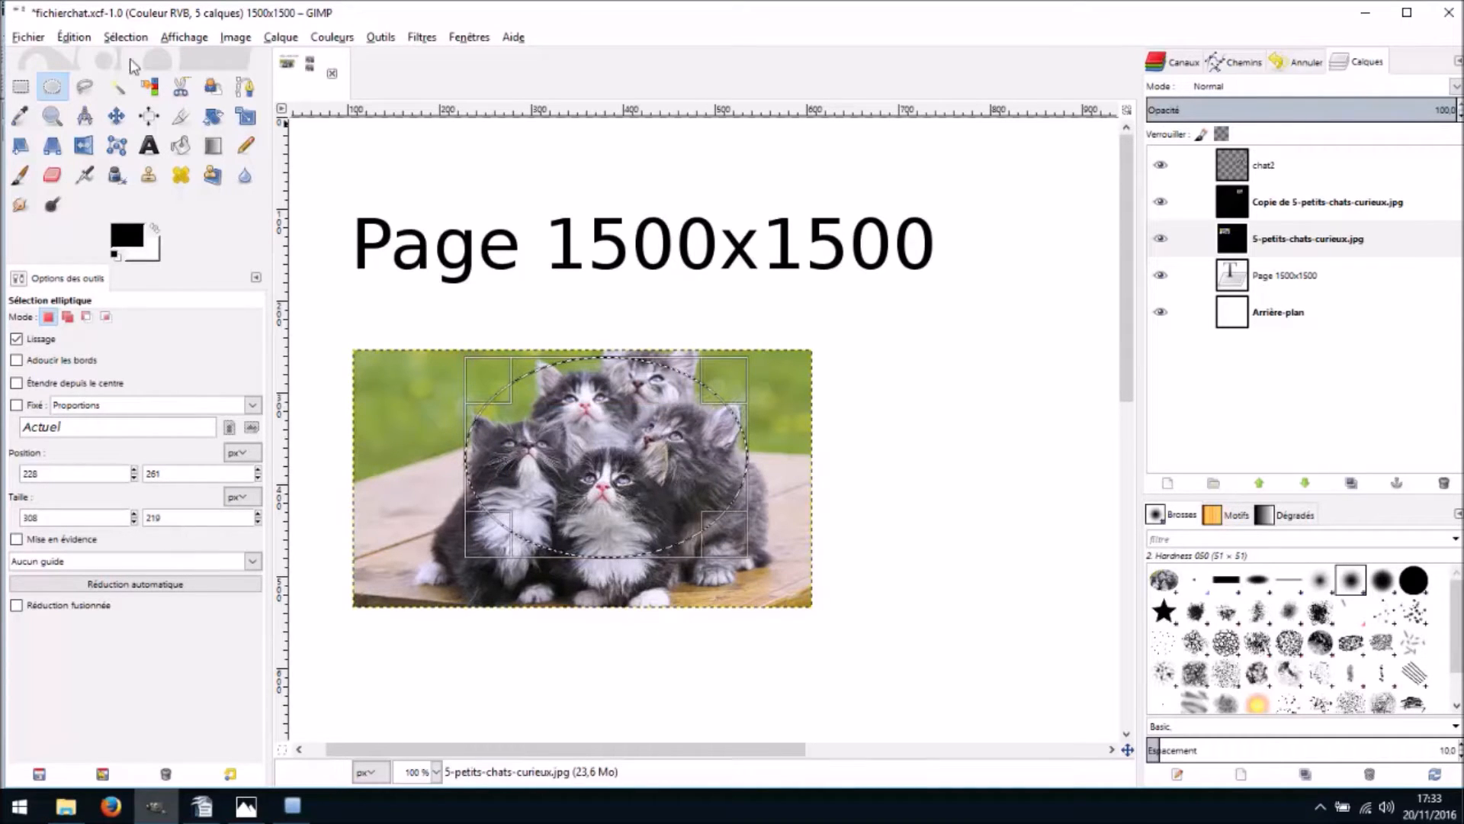
Copy the elliptical area of the kitten photo and paste it as a floating selection
{"action": "left_click", "coordinate": [74, 37]}
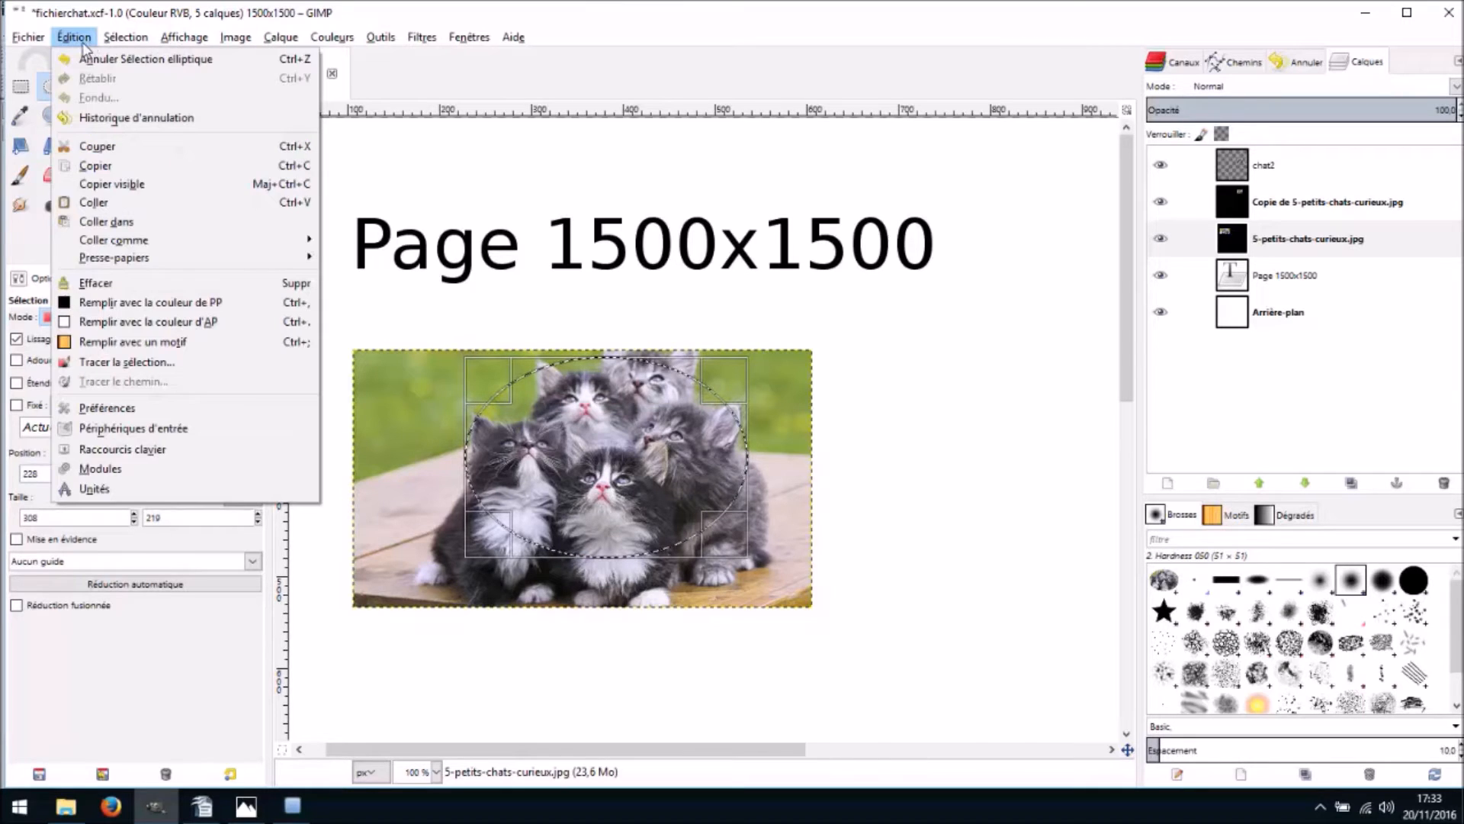
{"action": "left_click", "coordinate": [92, 166]}
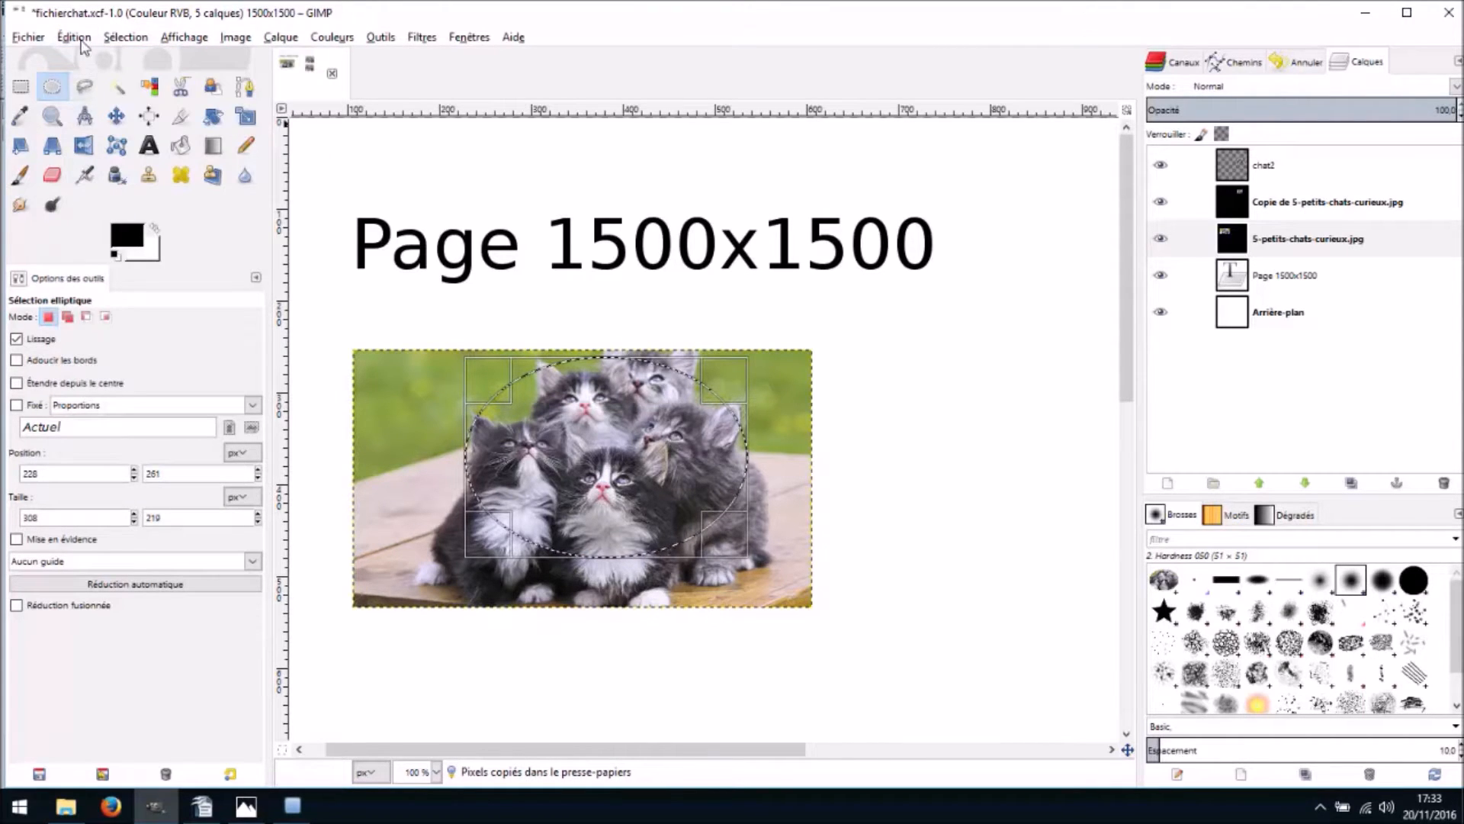
{"action": "left_click", "coordinate": [80, 39]}
{"action": "left_click", "coordinate": [94, 202]}
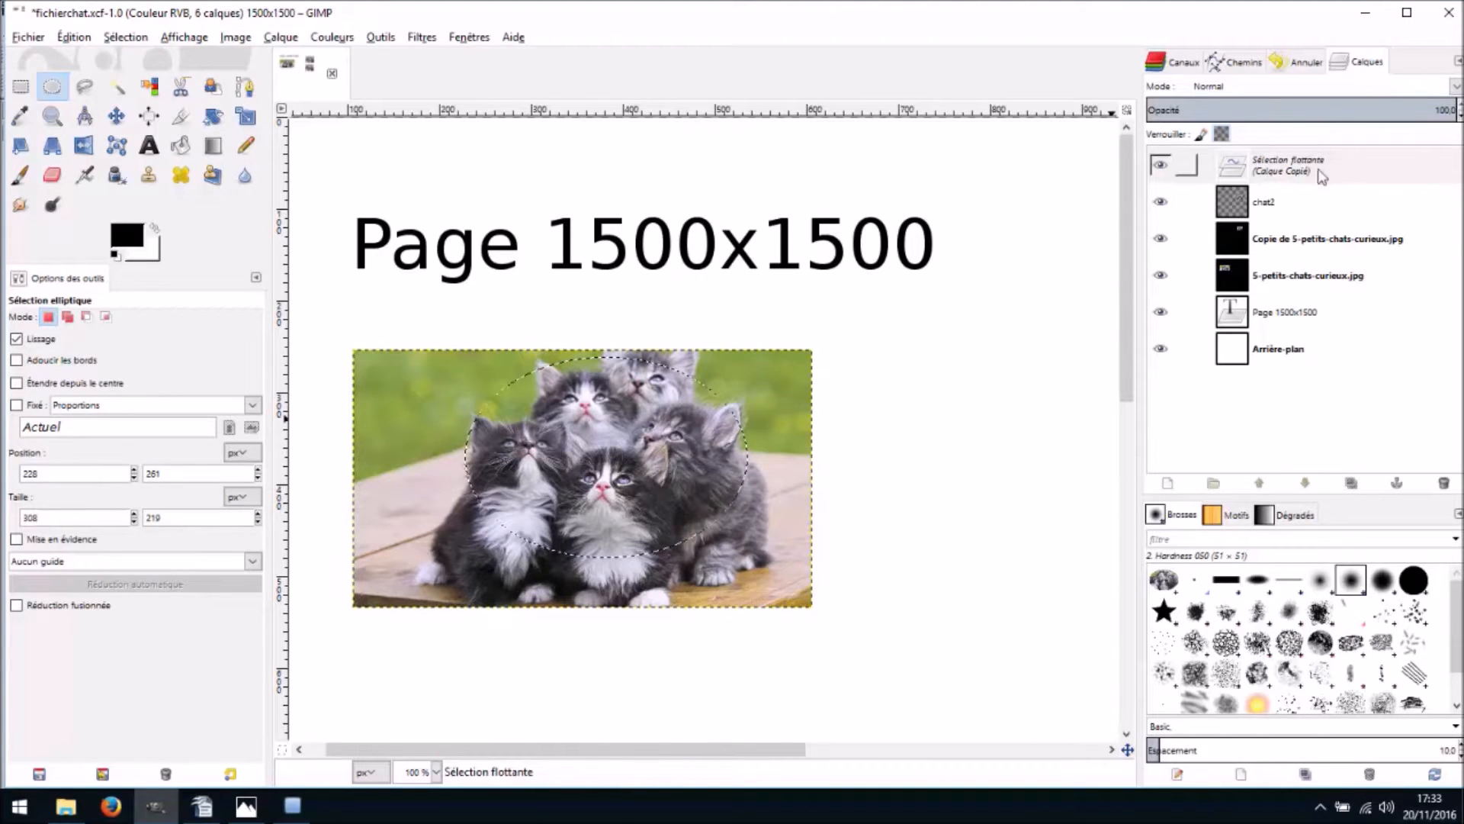
Convert the floating selection into a layer named "chat rond"
{"action": "double_click", "coordinate": [1268, 174]}
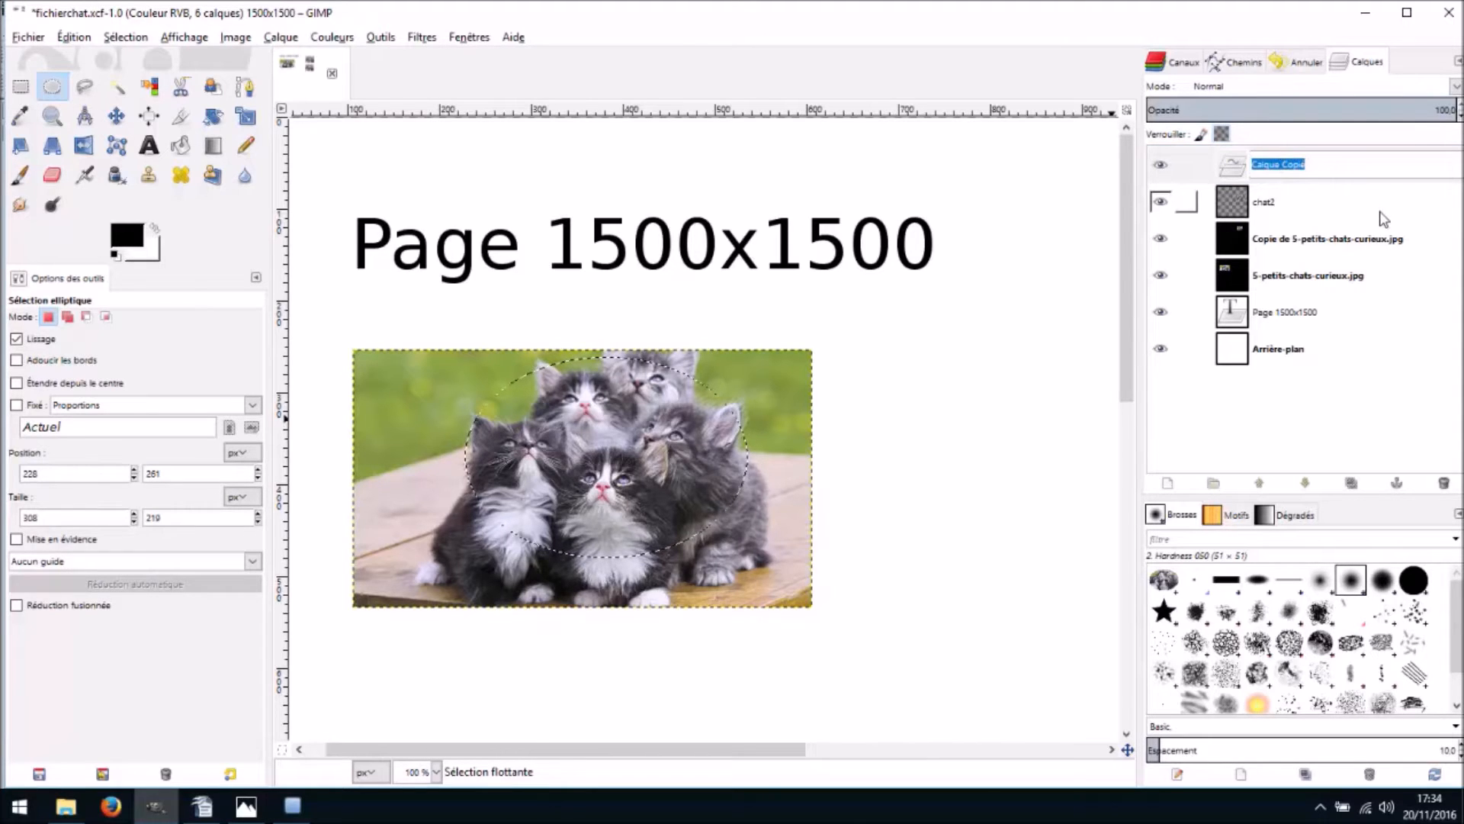
{"action": "type", "text": "chat rond"}
{"action": "key", "text": "Return"}
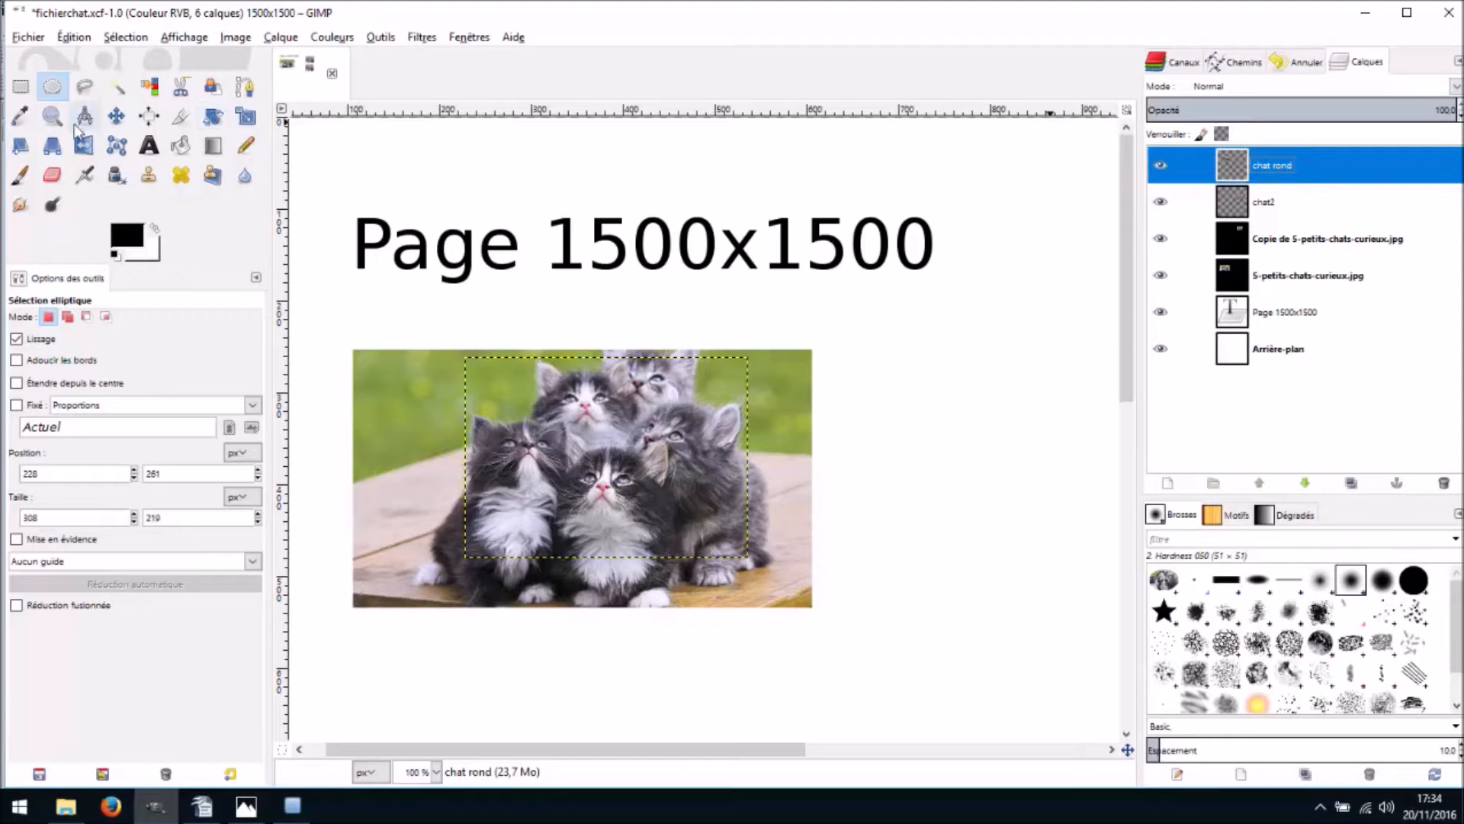
Move the oval kitten cutout to the right of the original photo, slightly higher than the photo's top edge
{"action": "left_click", "coordinate": [115, 117]}
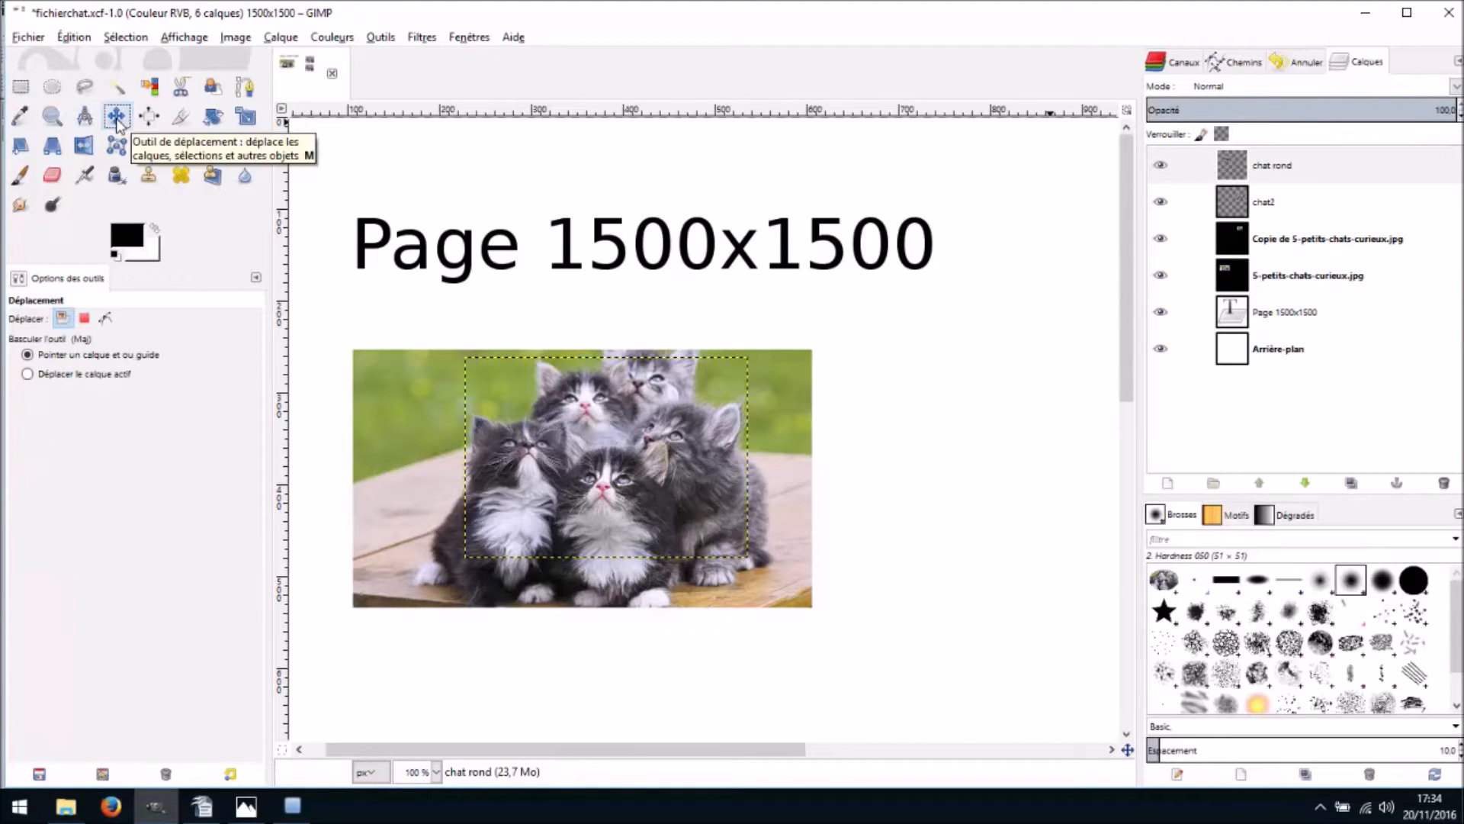
{"action": "left_click_drag", "start_coordinate": [572, 444], "coordinate": [938, 440]}
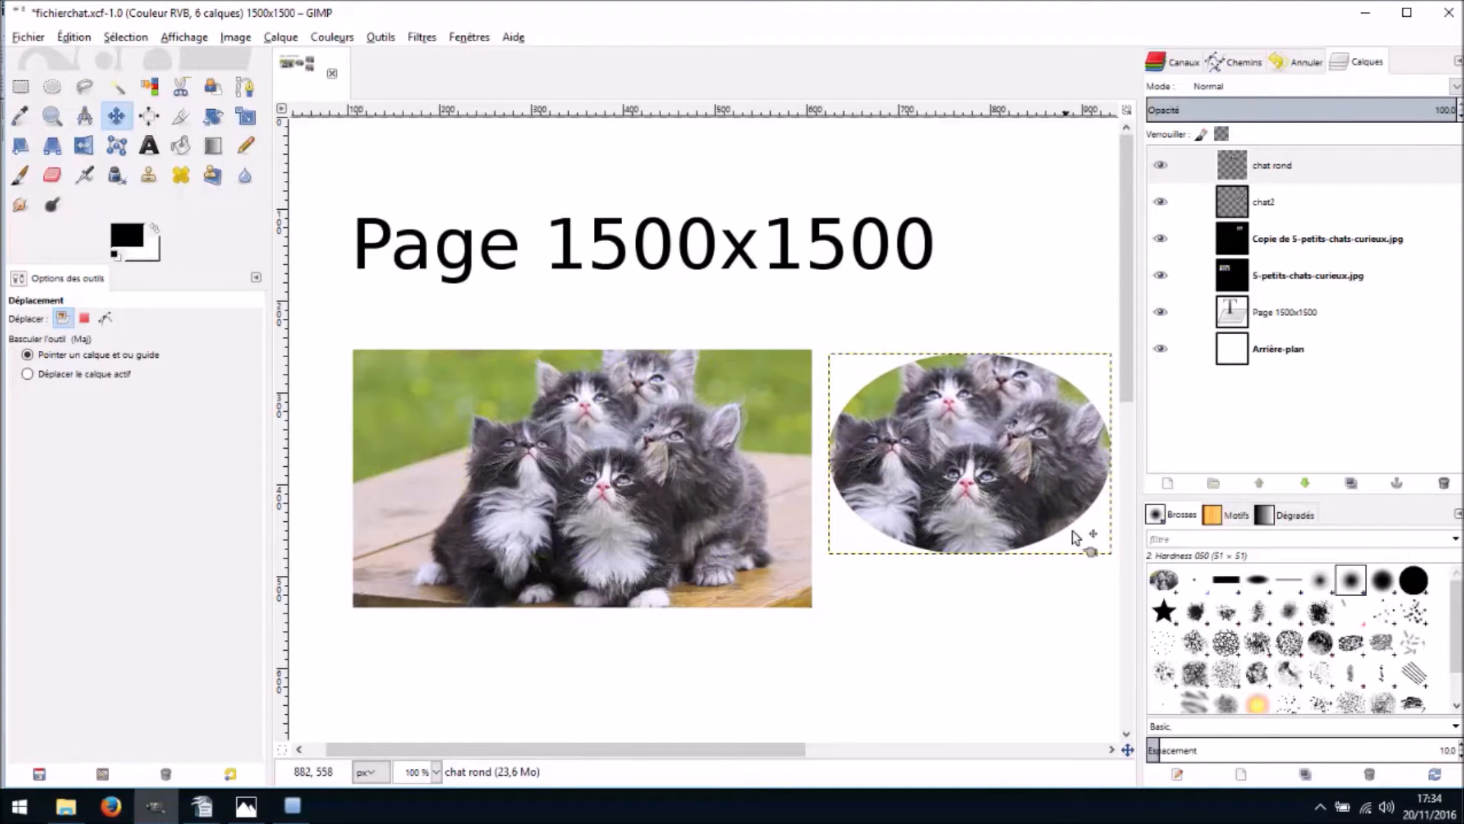
{"action": "scroll", "coordinate": [1132, 369], "scroll_direction": "down", "scroll_amount": 3}
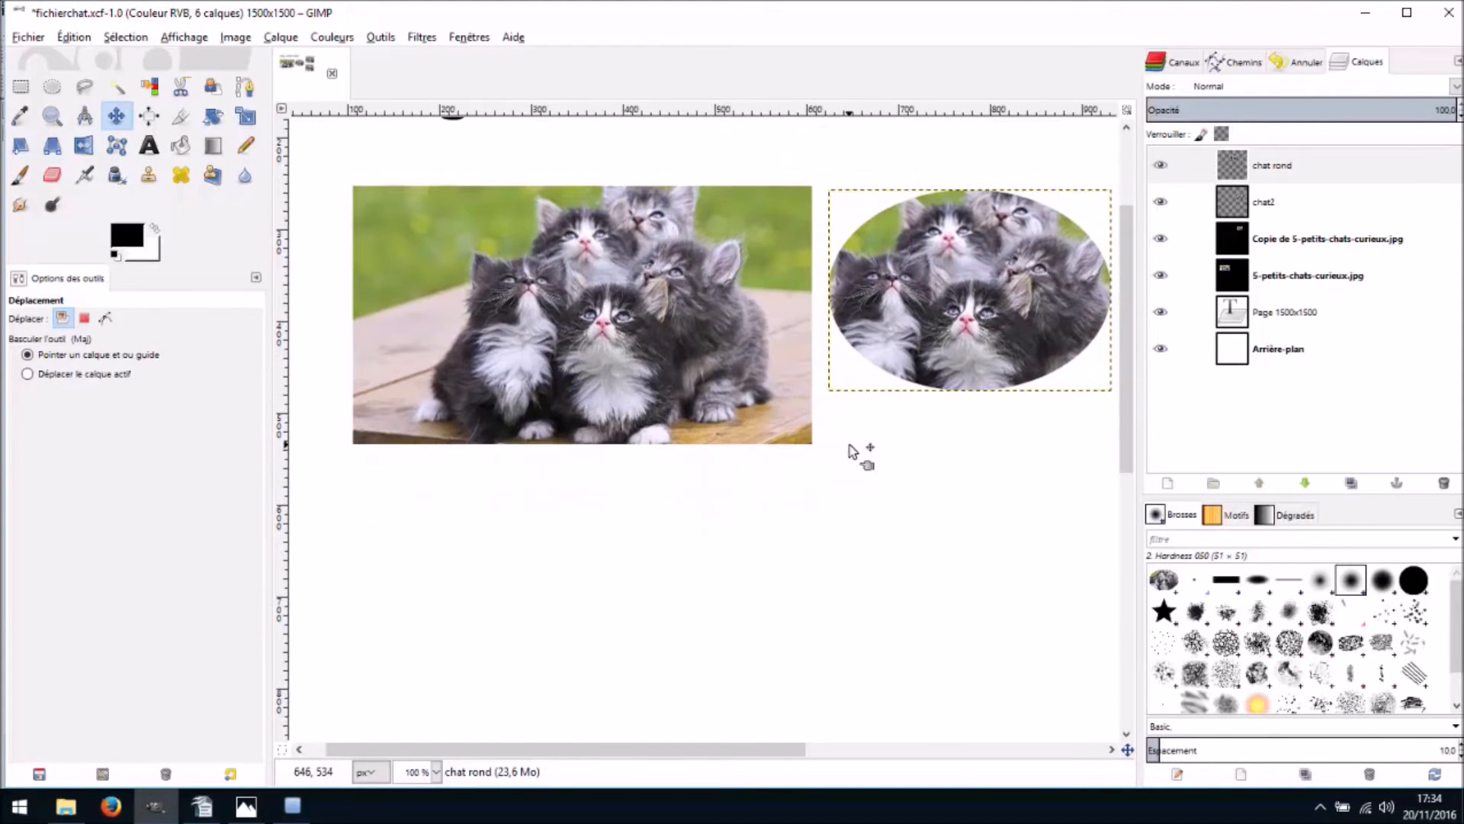
{"action": "scroll", "coordinate": [852, 497], "scroll_direction": "up", "scroll_amount": 3}
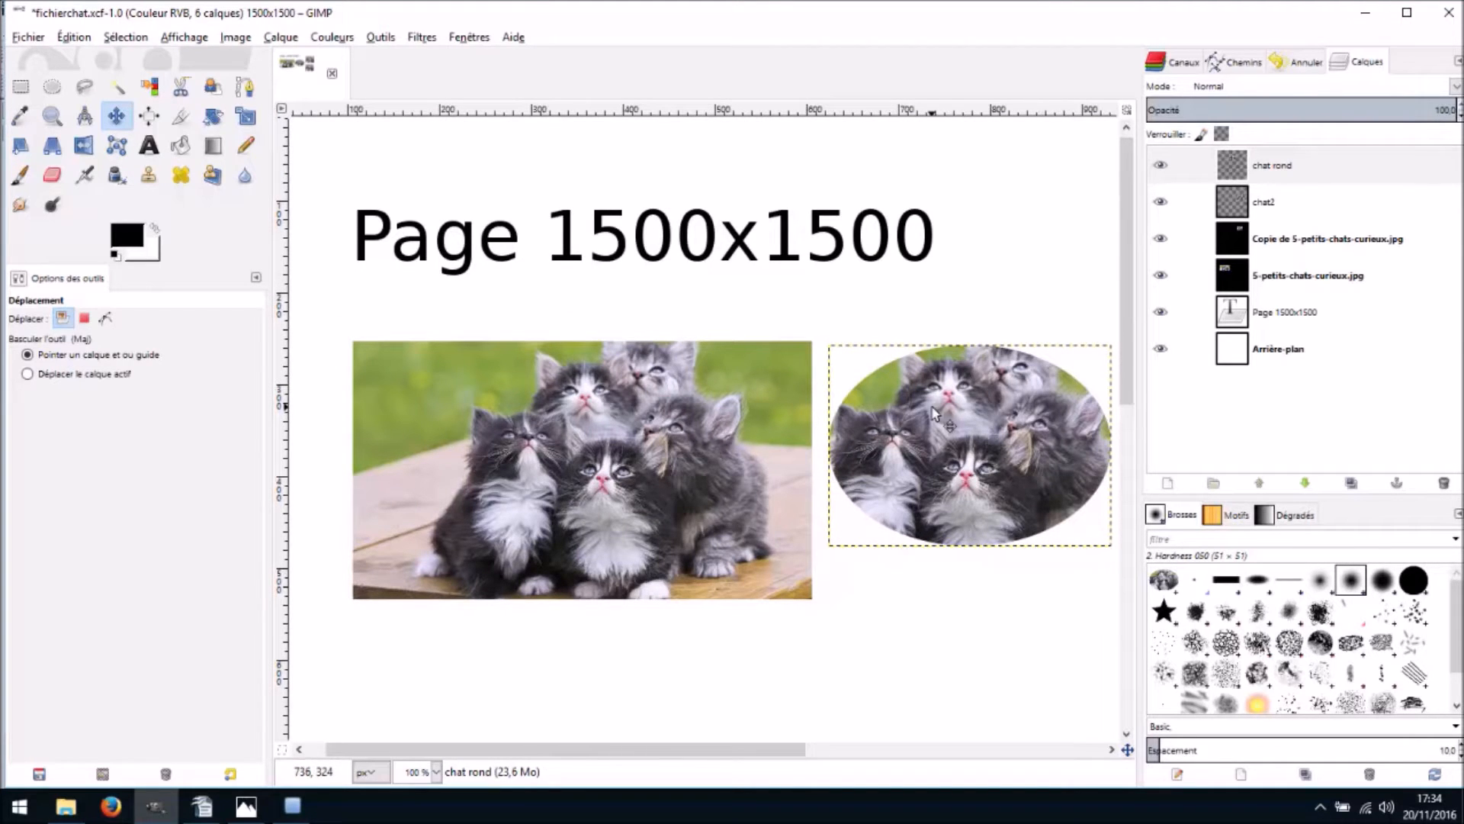
{"action": "left_click_drag", "start_coordinate": [991, 443], "coordinate": [983, 388]}
{"action": "scroll", "coordinate": [458, 643], "scroll_direction": "down", "scroll_amount": 3}
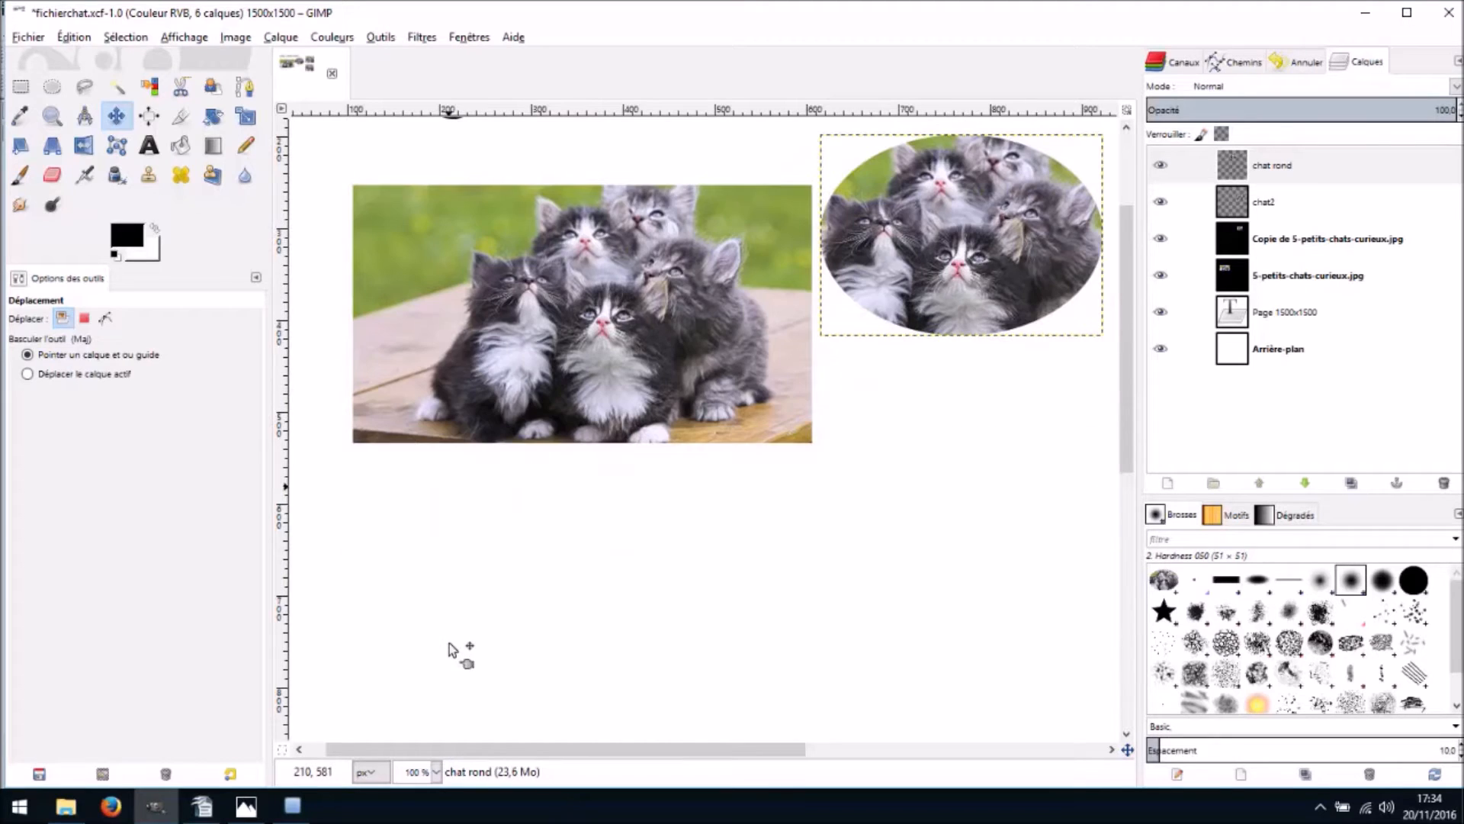
{"action": "scroll", "coordinate": [379, 597], "scroll_direction": "up", "scroll_amount": 3}
Check the example layout lesselections.jpg in Photos and return to the kitten image in GIMP
{"action": "left_click", "coordinate": [245, 807]}
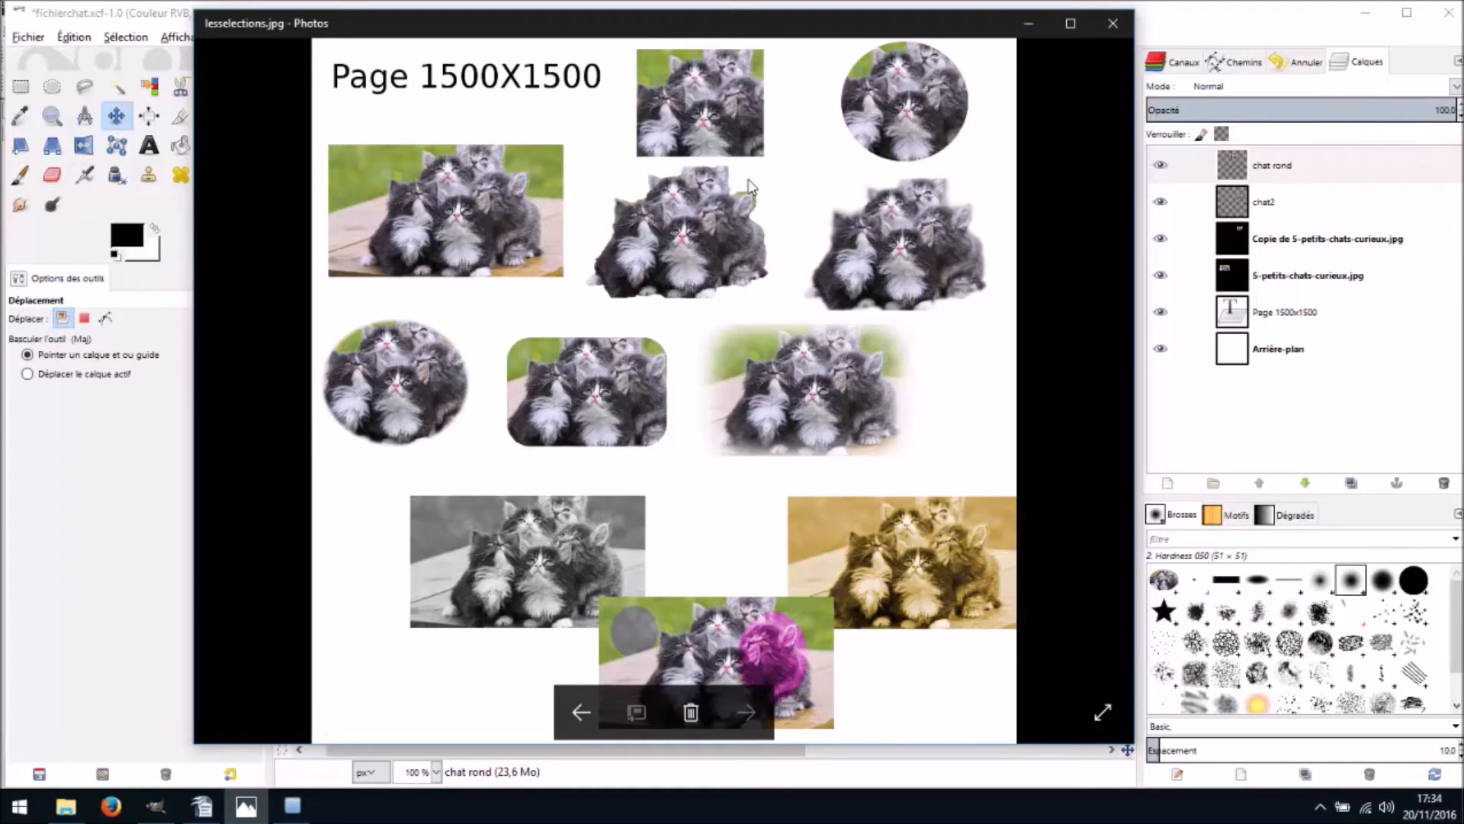
{"action": "left_click", "coordinate": [245, 807]}
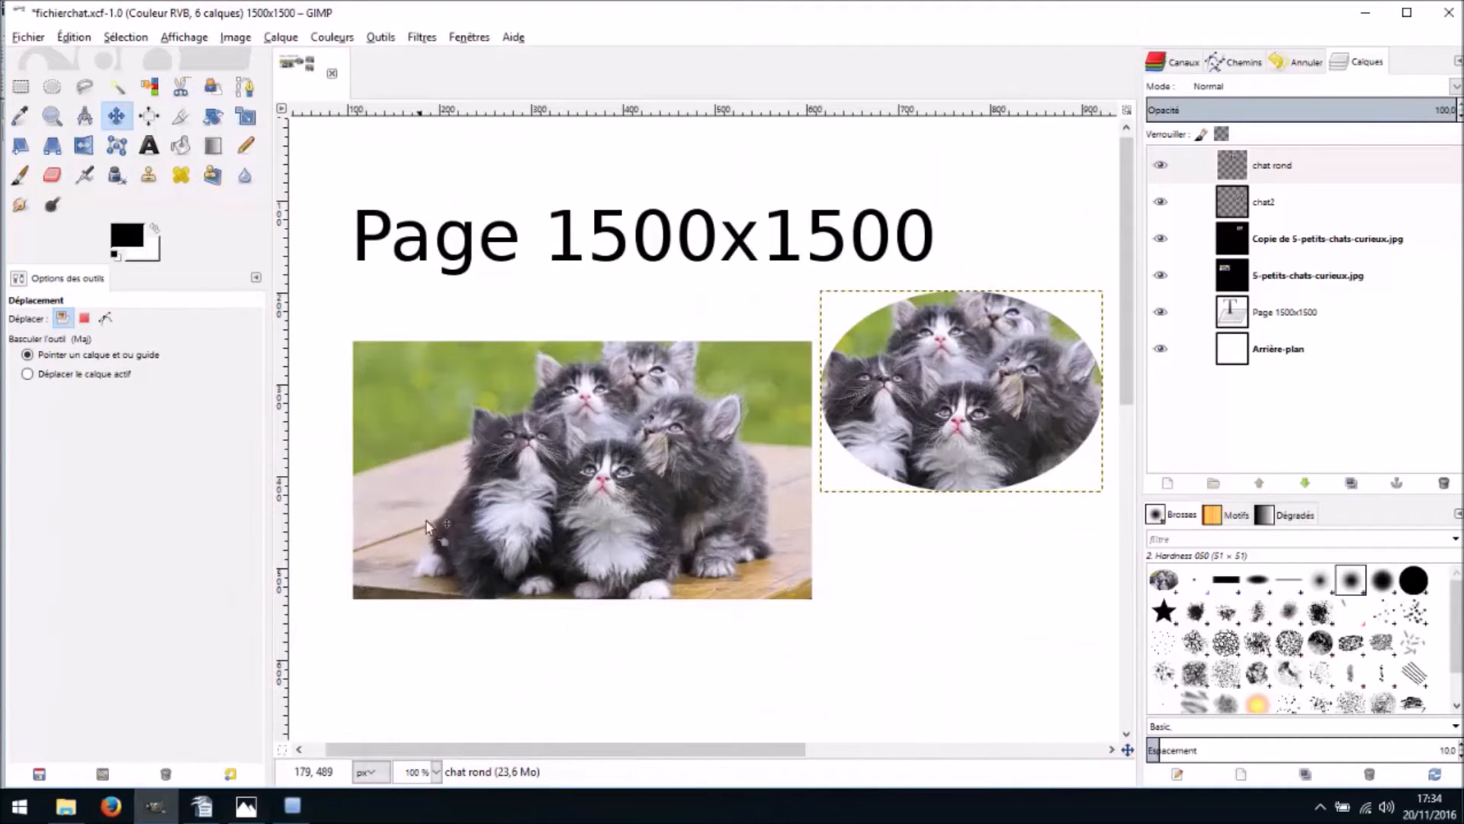
{"action": "scroll", "coordinate": [437, 525], "scroll_direction": "down", "scroll_amount": 3}
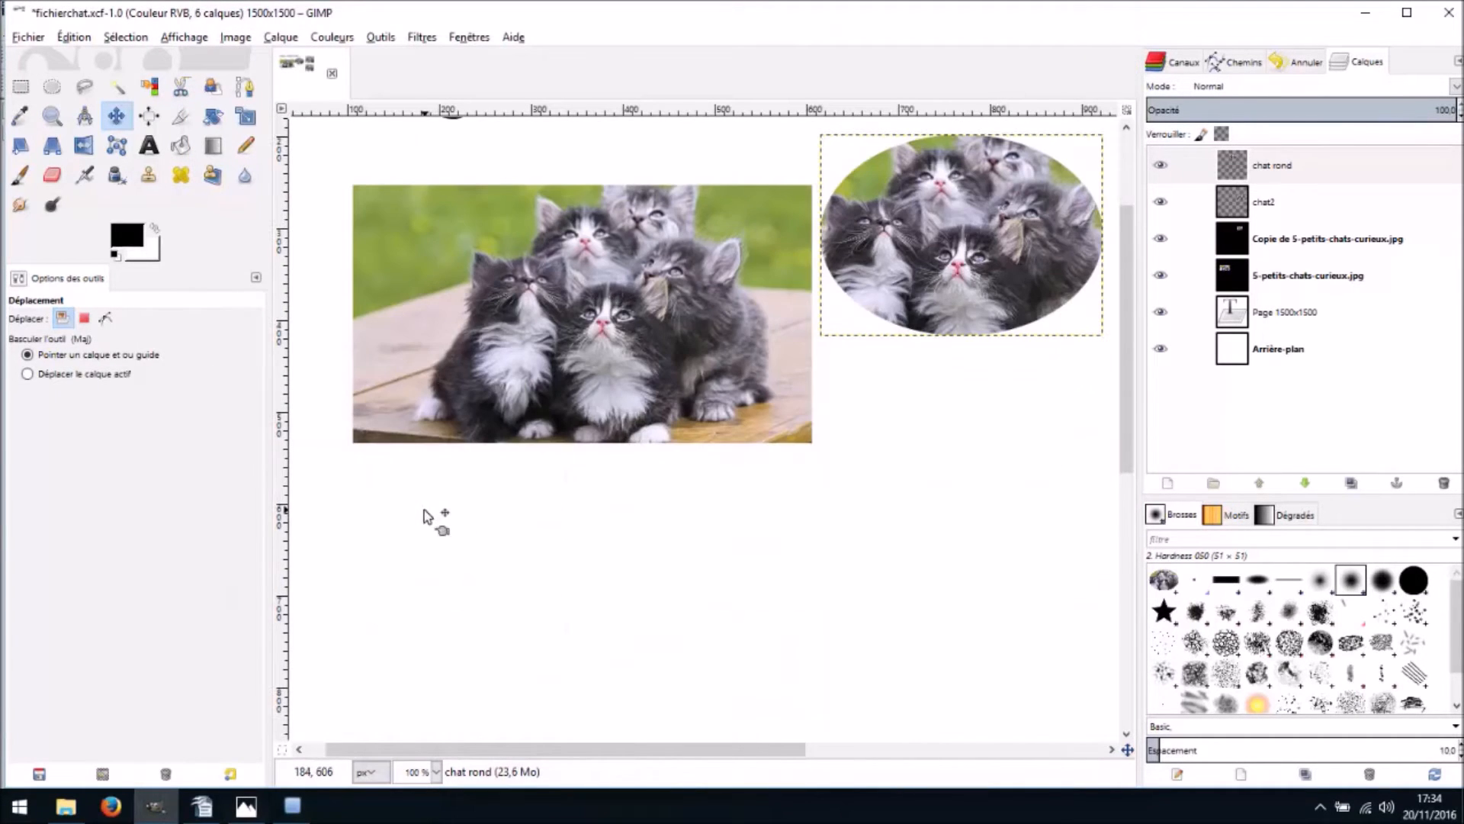
Trace the whole kitten group on the 5-petits-chats-curieux.jpg layer with the intelligent scissors, close the outline and turn it into a selection
{"action": "left_click", "coordinate": [182, 90]}
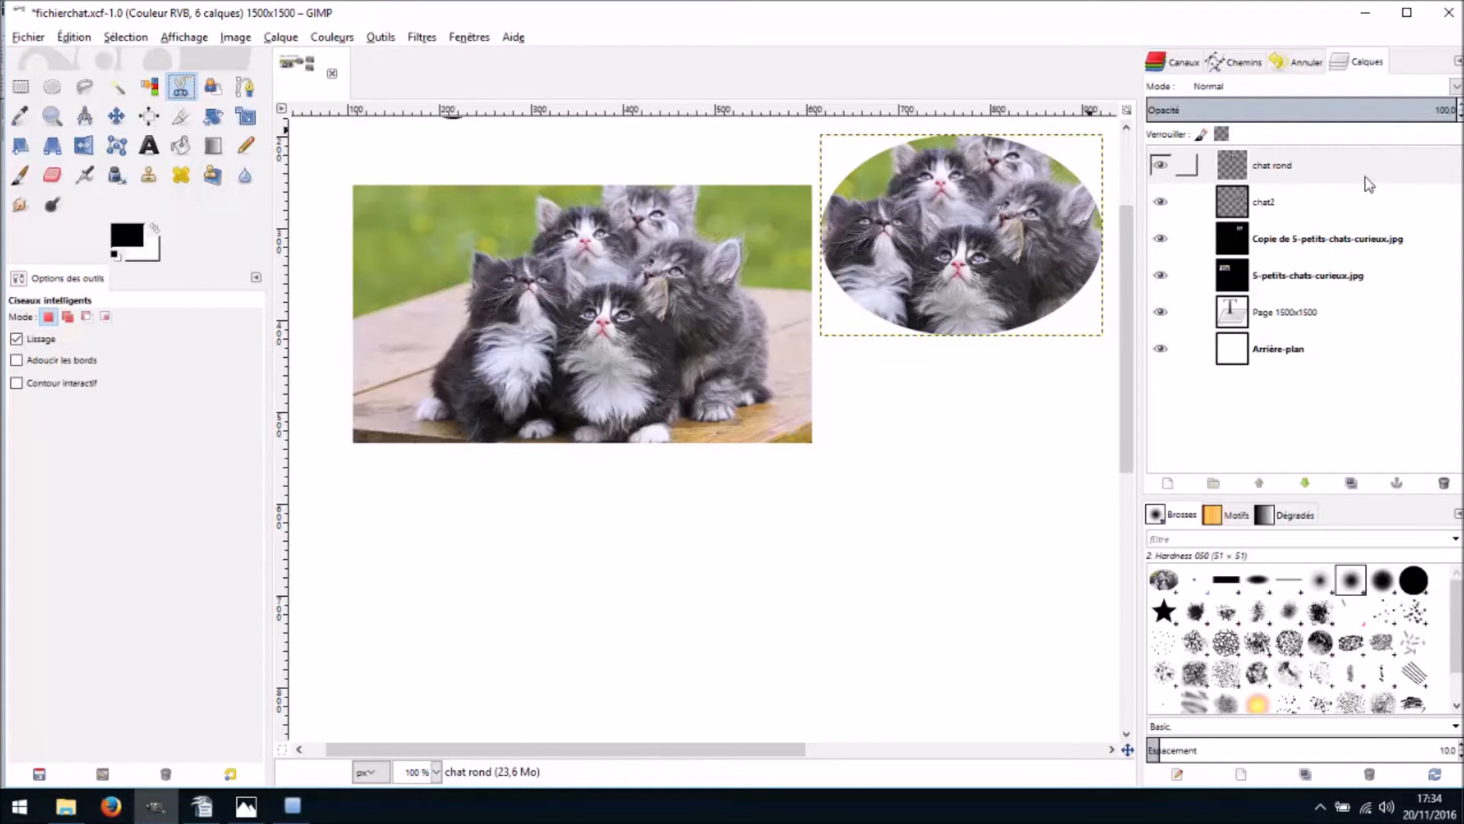
{"action": "left_click", "coordinate": [1185, 275]}
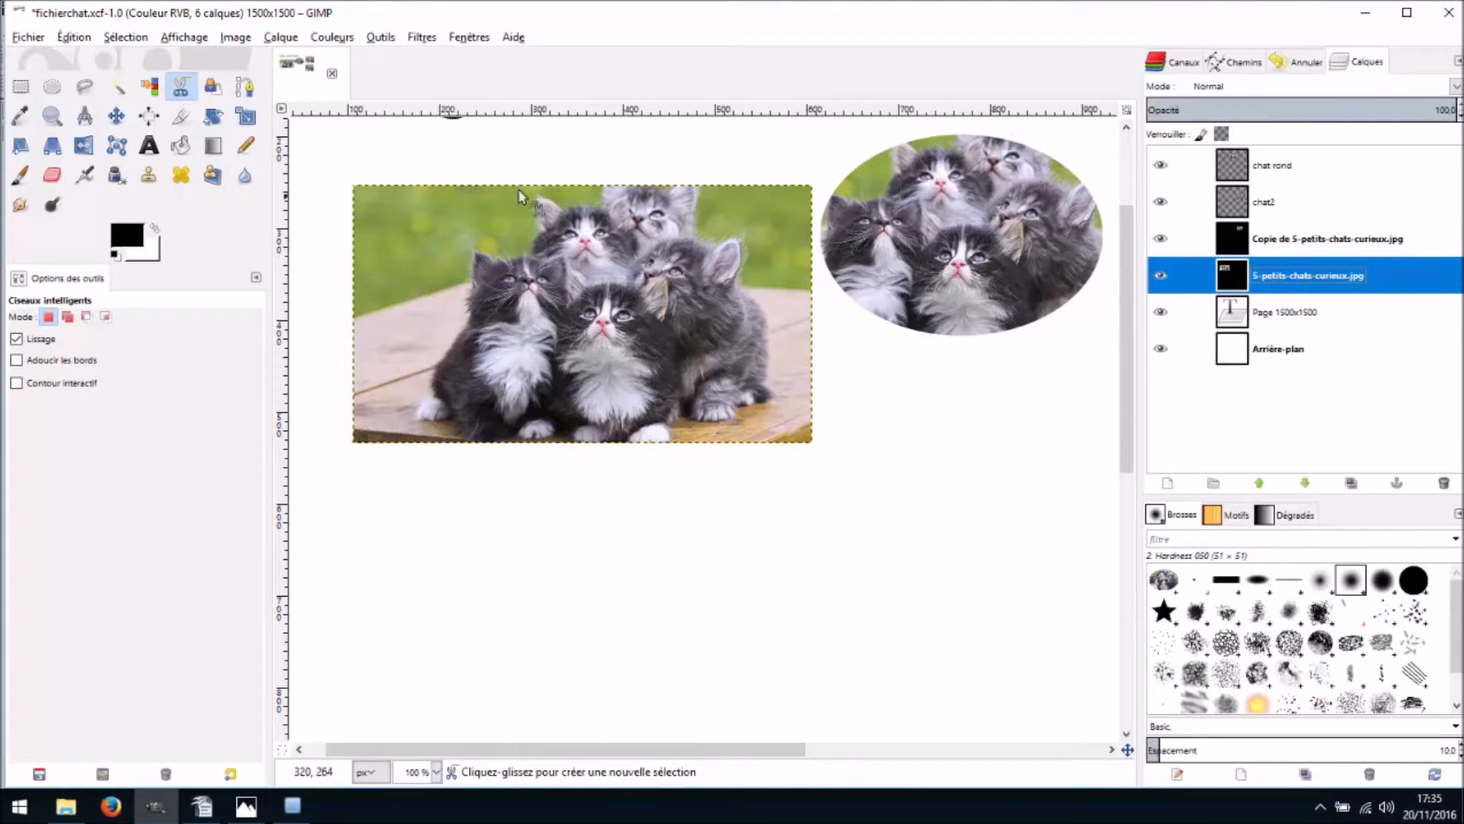
{"action": "left_click", "coordinate": [415, 415]}
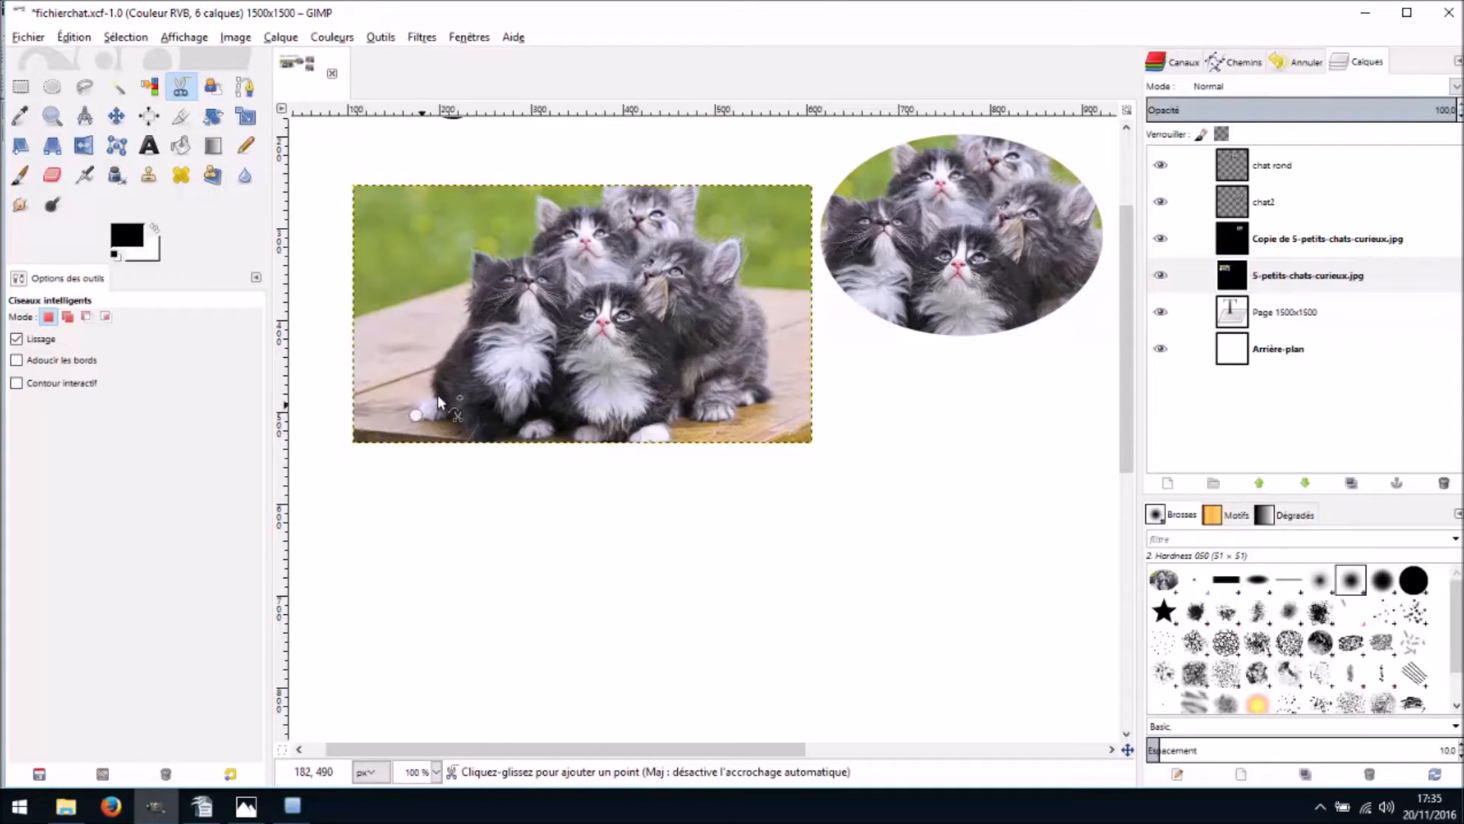
{"action": "left_click", "coordinate": [432, 393]}
{"action": "left_click", "coordinate": [442, 357]}
{"action": "left_click", "coordinate": [467, 328]}
{"action": "left_click", "coordinate": [469, 302]}
{"action": "left_click", "coordinate": [472, 257]}
{"action": "left_click", "coordinate": [490, 253]}
{"action": "left_click", "coordinate": [509, 261]}
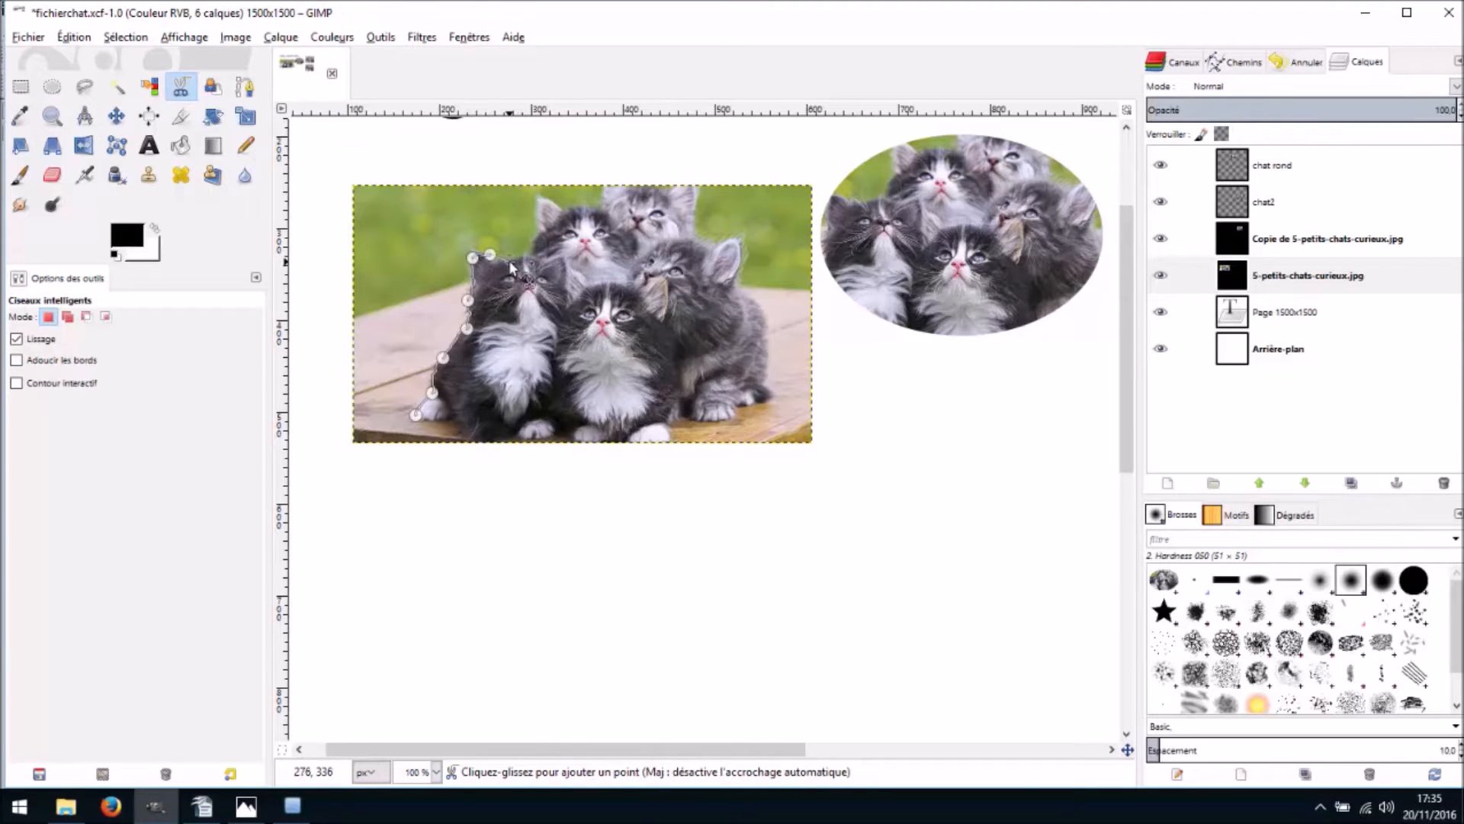
{"action": "left_click", "coordinate": [523, 254]}
{"action": "left_click", "coordinate": [539, 238]}
{"action": "left_click", "coordinate": [539, 196]}
{"action": "left_click", "coordinate": [565, 209]}
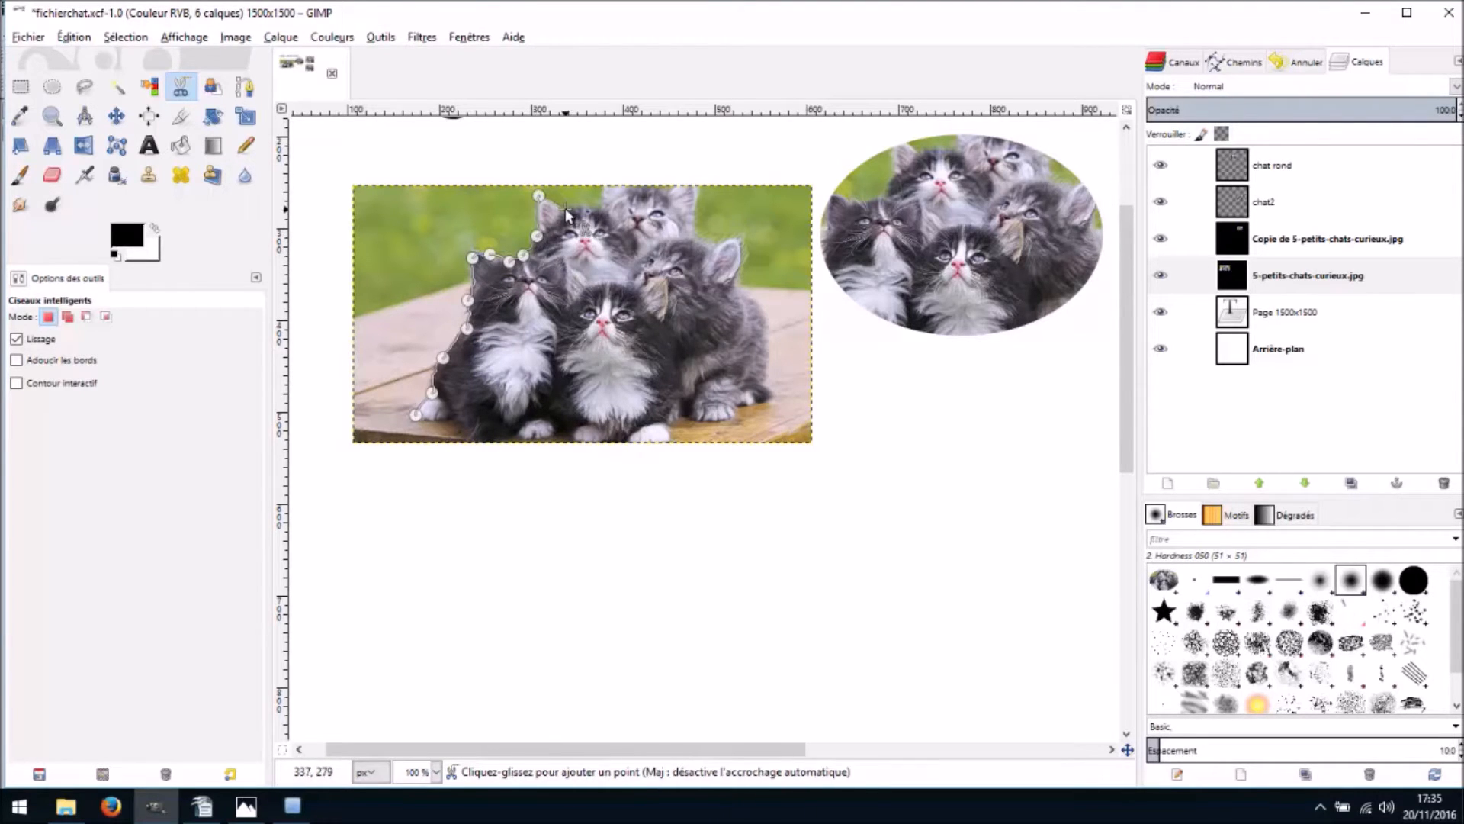
{"action": "left_click", "coordinate": [593, 203]}
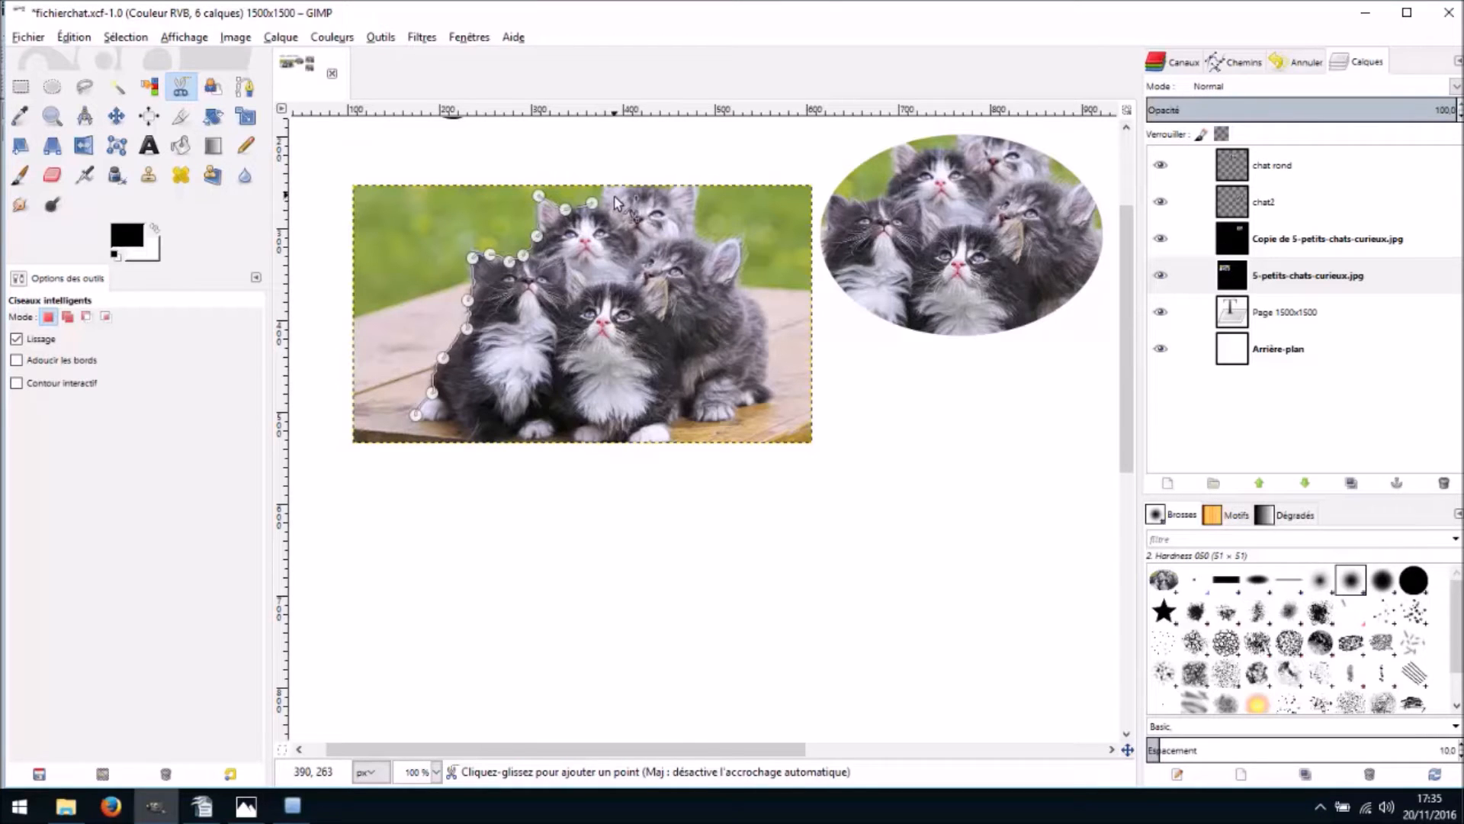
{"action": "left_click", "coordinate": [605, 193]}
{"action": "left_click", "coordinate": [672, 195]}
{"action": "left_click", "coordinate": [694, 212]}
{"action": "left_click", "coordinate": [702, 235]}
{"action": "left_click", "coordinate": [730, 240]}
{"action": "left_click", "coordinate": [746, 250]}
{"action": "left_click", "coordinate": [737, 280]}
{"action": "left_click", "coordinate": [755, 297]}
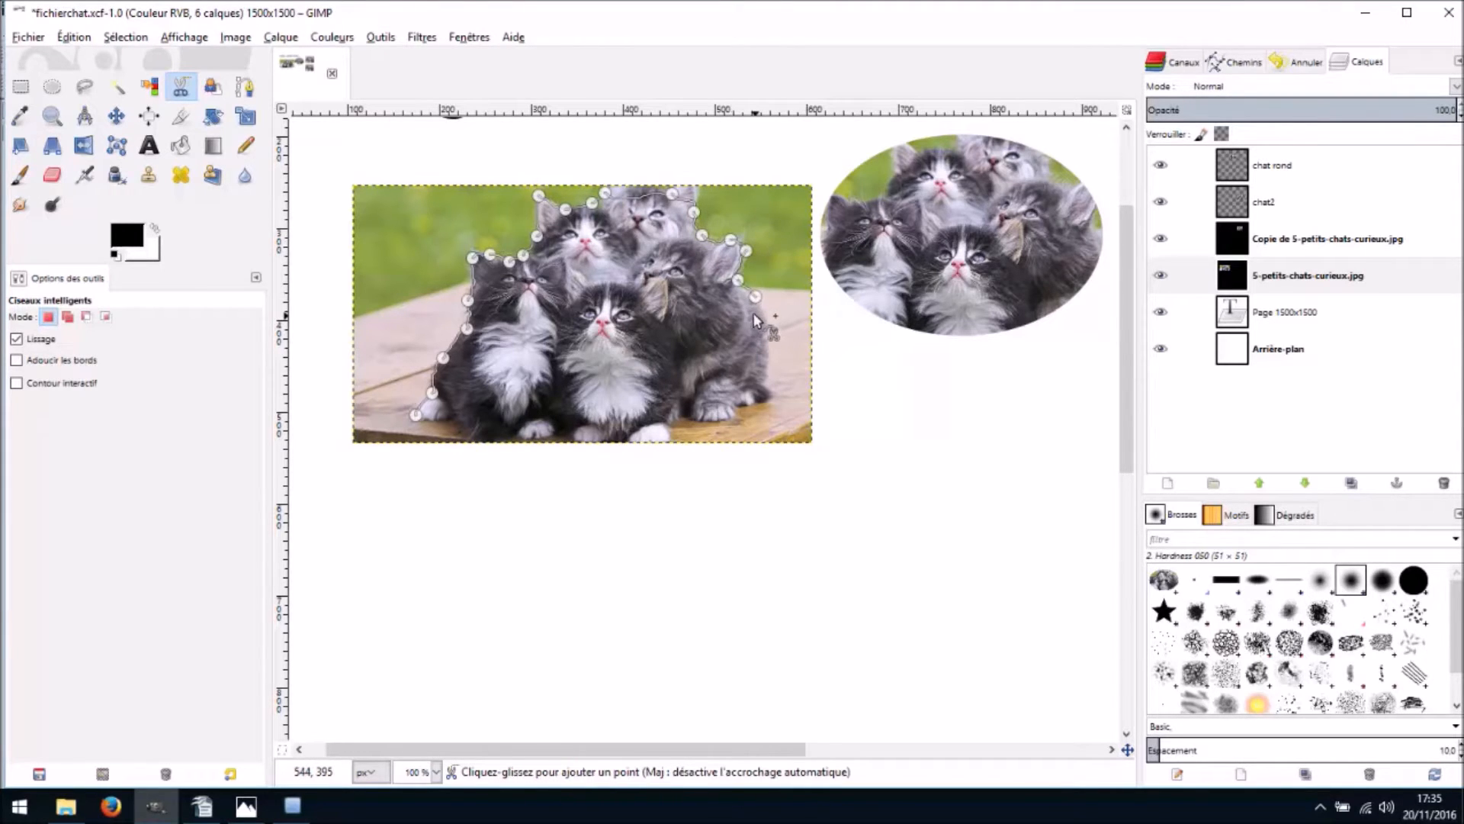
{"action": "left_click", "coordinate": [769, 333]}
{"action": "left_click", "coordinate": [769, 364]}
{"action": "left_click", "coordinate": [765, 388]}
{"action": "left_click", "coordinate": [772, 399]}
{"action": "left_click", "coordinate": [755, 408]}
{"action": "left_click", "coordinate": [736, 406]}
{"action": "left_click", "coordinate": [730, 418]}
{"action": "left_click", "coordinate": [706, 422]}
{"action": "left_click", "coordinate": [689, 418]}
{"action": "left_click", "coordinate": [678, 417]}
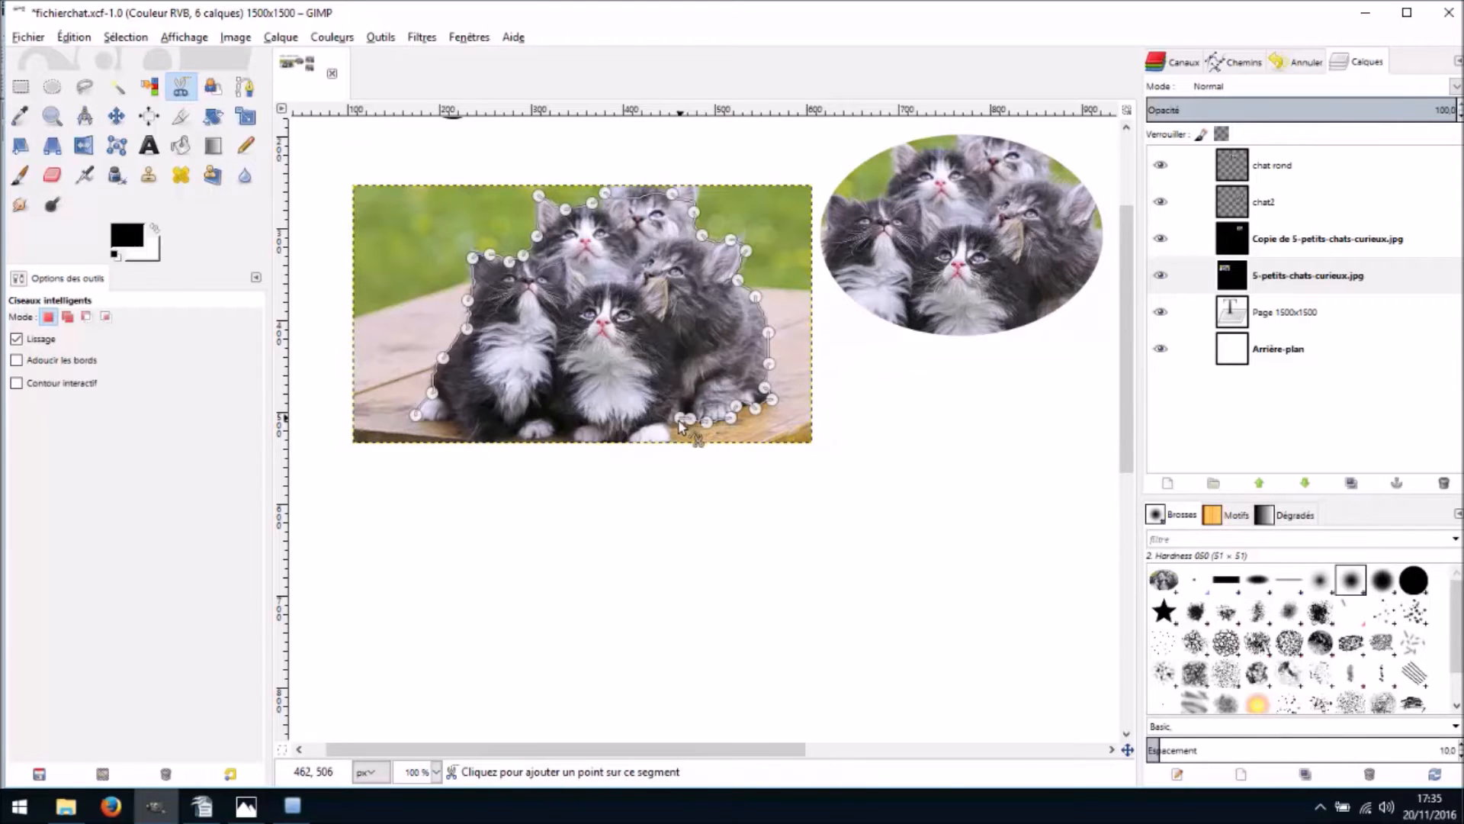
{"action": "left_click", "coordinate": [657, 438]}
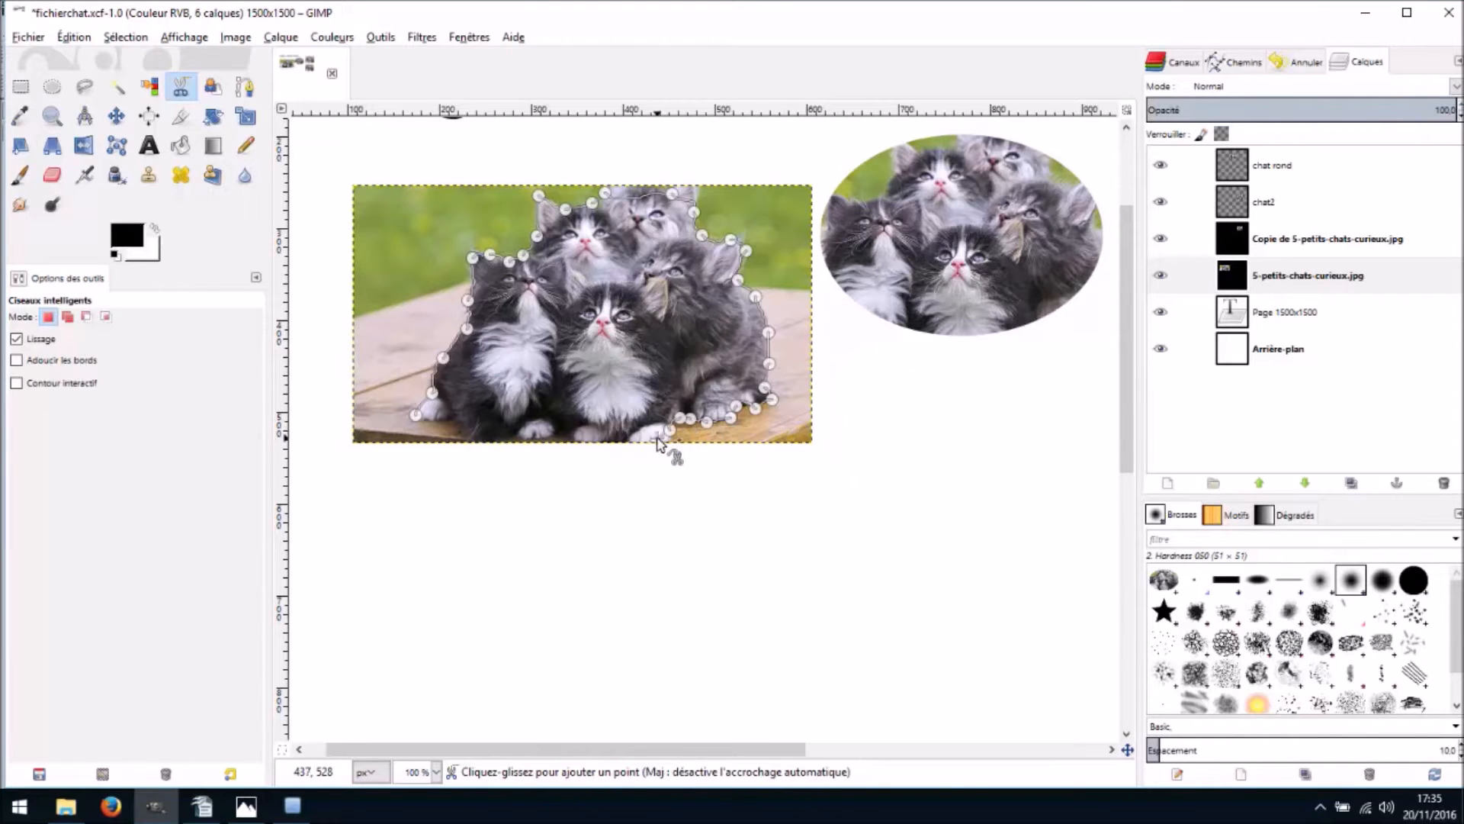
{"action": "left_click", "coordinate": [623, 438]}
{"action": "left_click", "coordinate": [581, 436]}
{"action": "left_click", "coordinate": [563, 438]}
{"action": "left_click", "coordinate": [542, 438]}
{"action": "left_click", "coordinate": [502, 438]}
{"action": "left_click", "coordinate": [459, 432]}
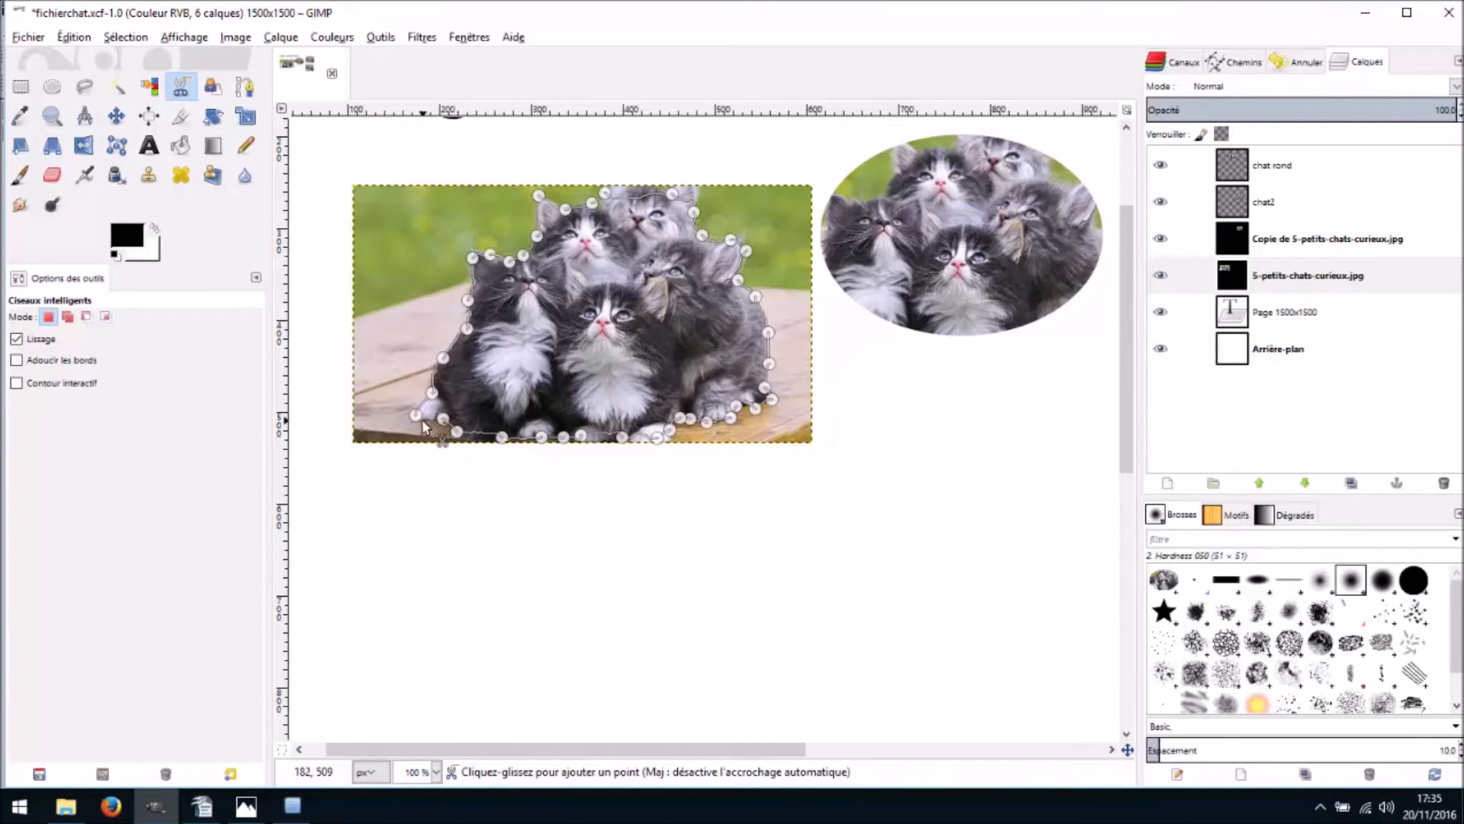
{"action": "left_click", "coordinate": [417, 419]}
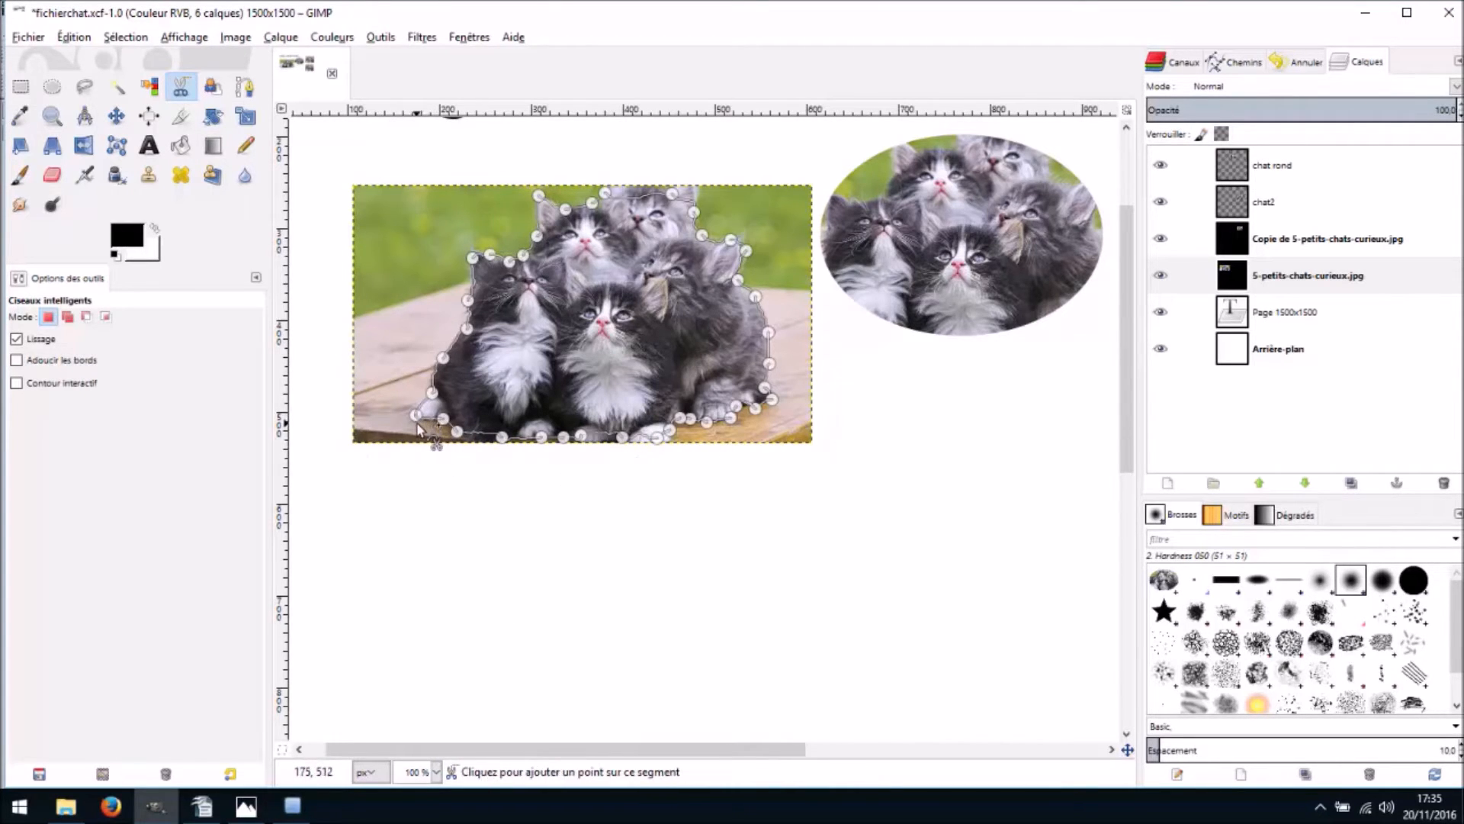
{"action": "left_click", "coordinate": [629, 369]}
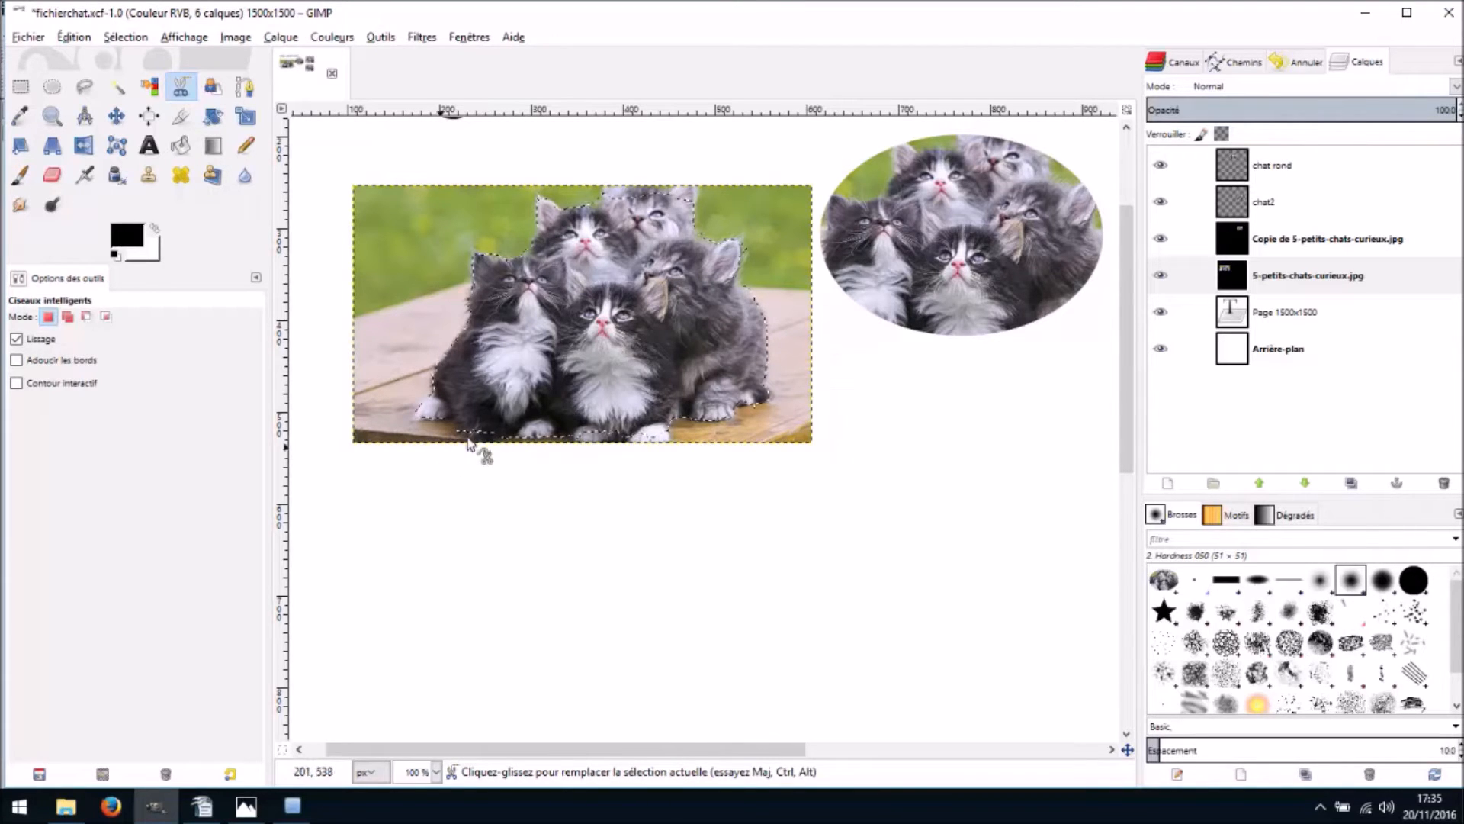
Examine the scissors selection's outline around the kittens at 200 % zoom
{"action": "left_click", "coordinate": [435, 771]}
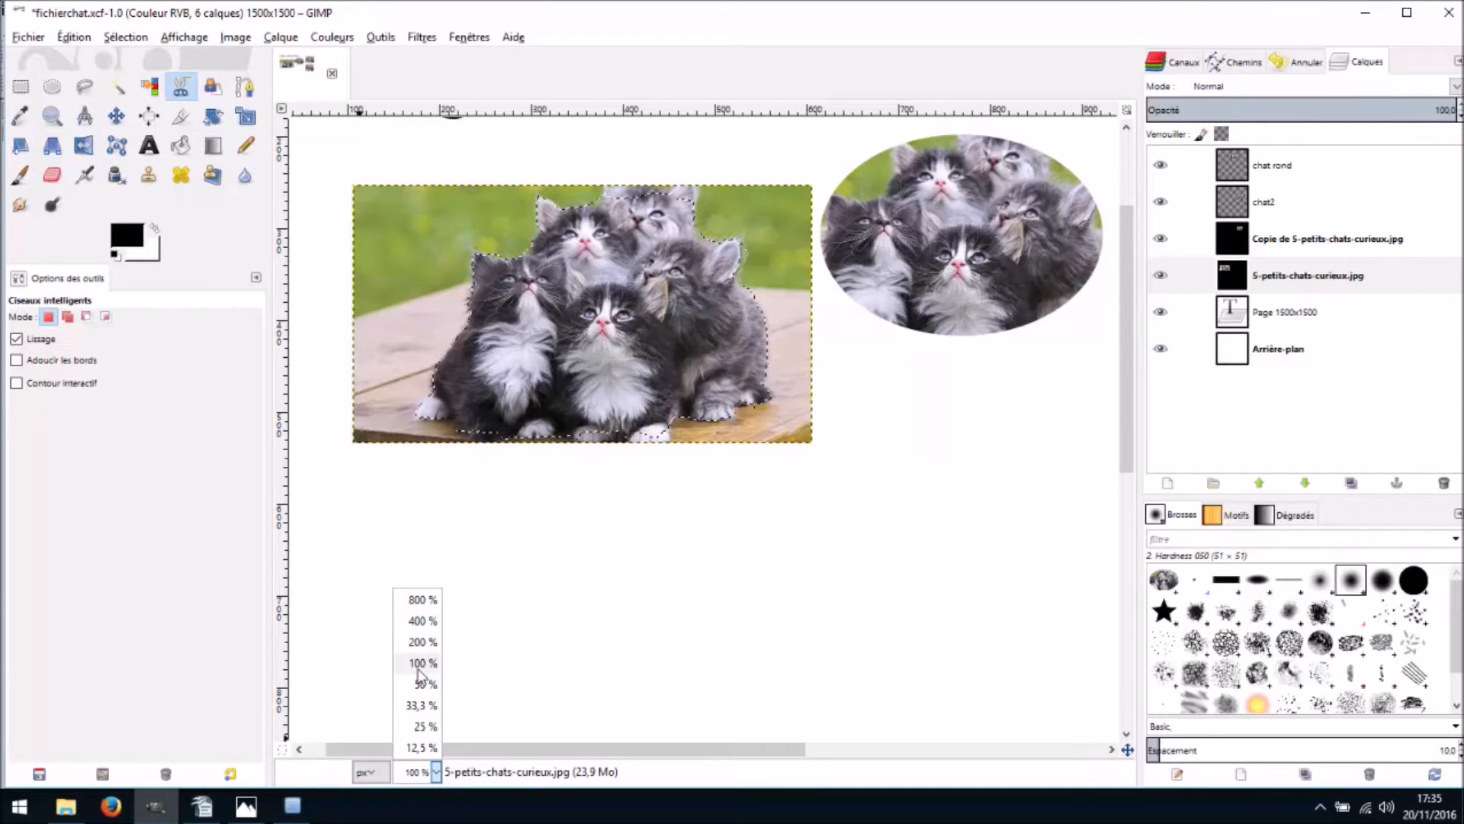
{"action": "left_click", "coordinate": [418, 641]}
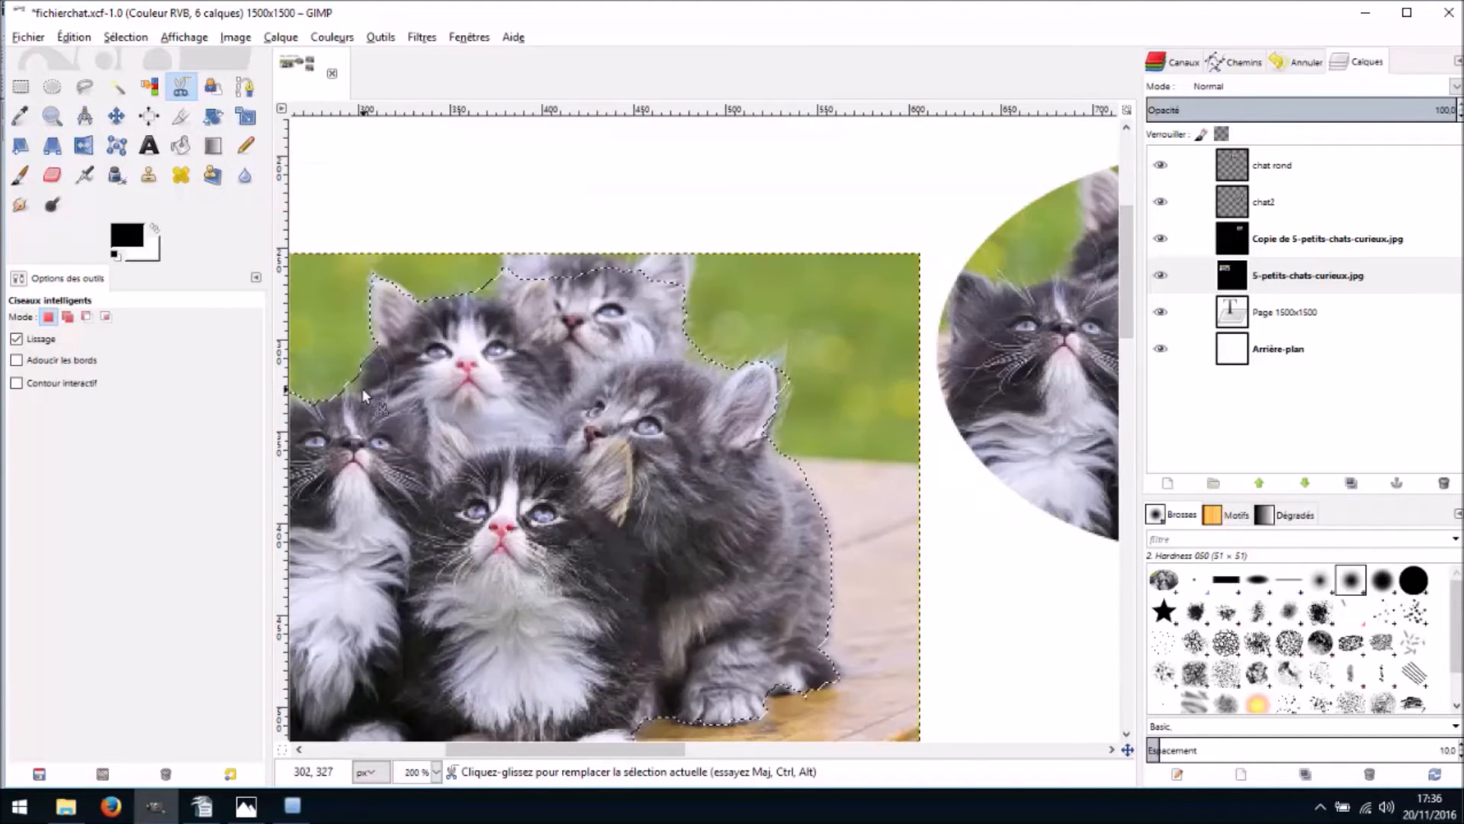
{"action": "left_click_drag", "start_coordinate": [674, 755], "coordinate": [598, 755]}
{"action": "scroll", "coordinate": [575, 560], "scroll_direction": "down", "scroll_amount": 3}
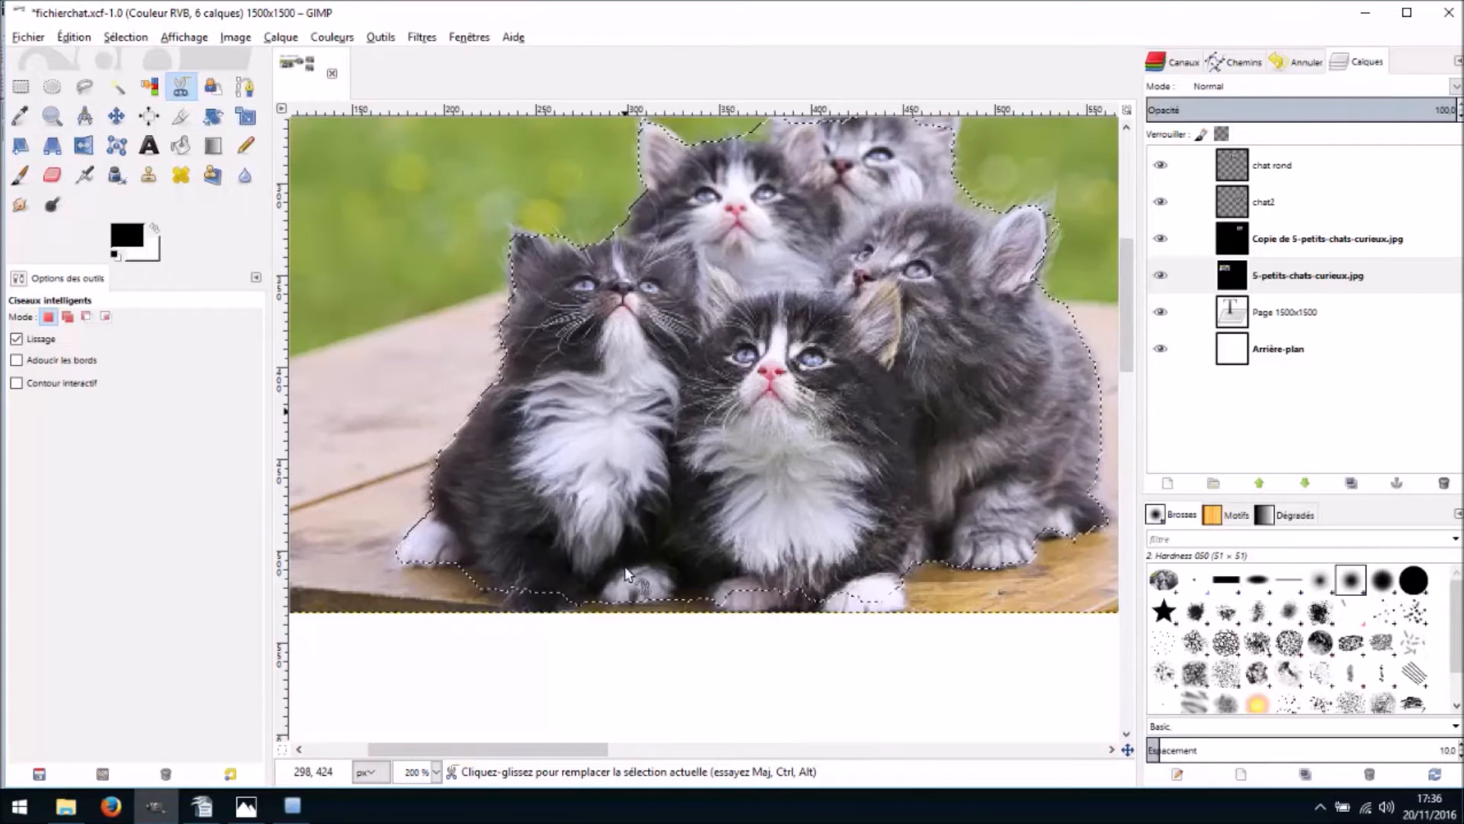
Copy the scissors-selected kitten group and paste it as a floating selection
{"action": "left_click_drag", "start_coordinate": [1127, 286], "coordinate": [1128, 260]}
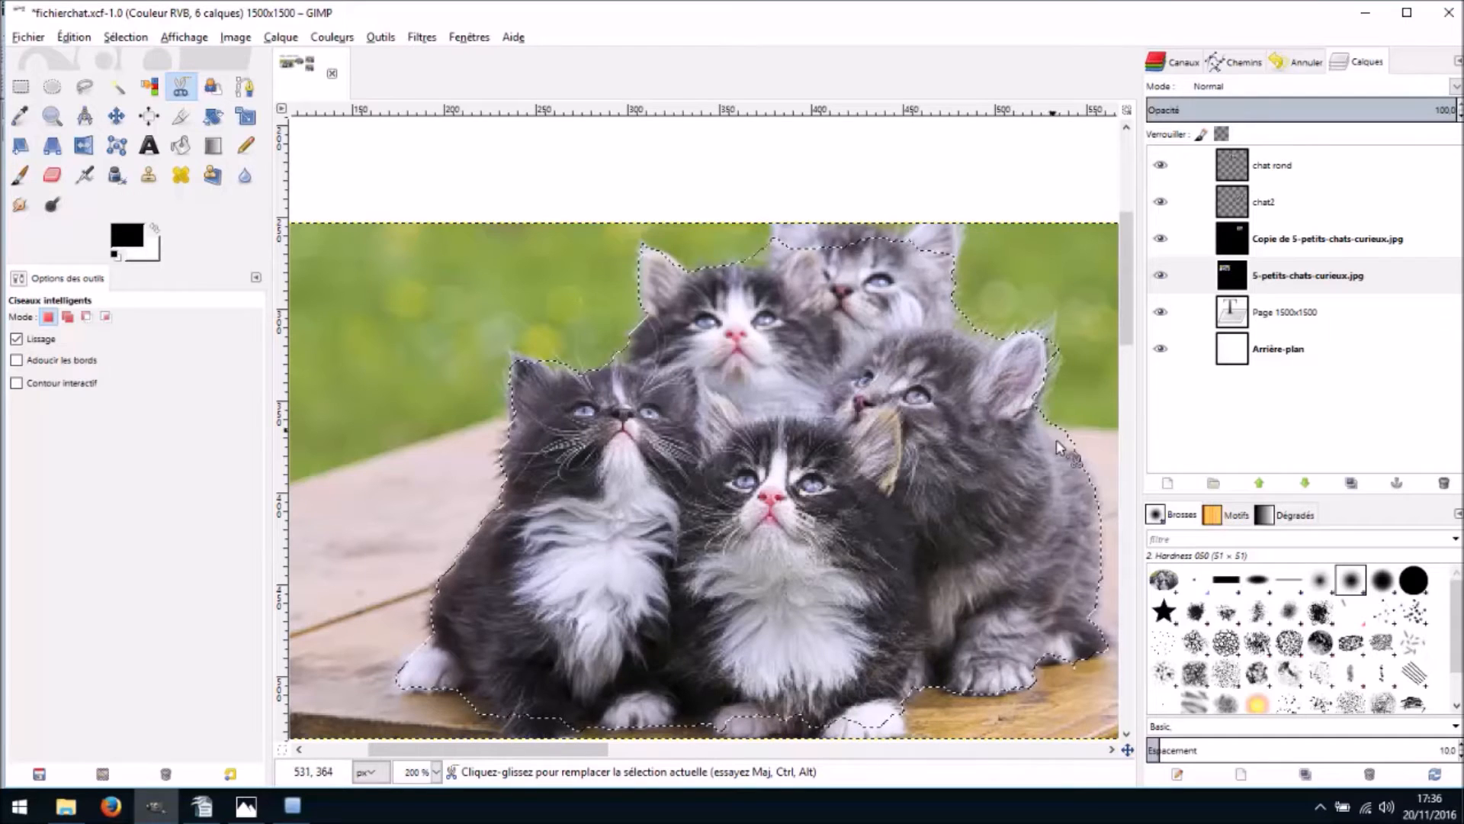
{"action": "left_click", "coordinate": [435, 772]}
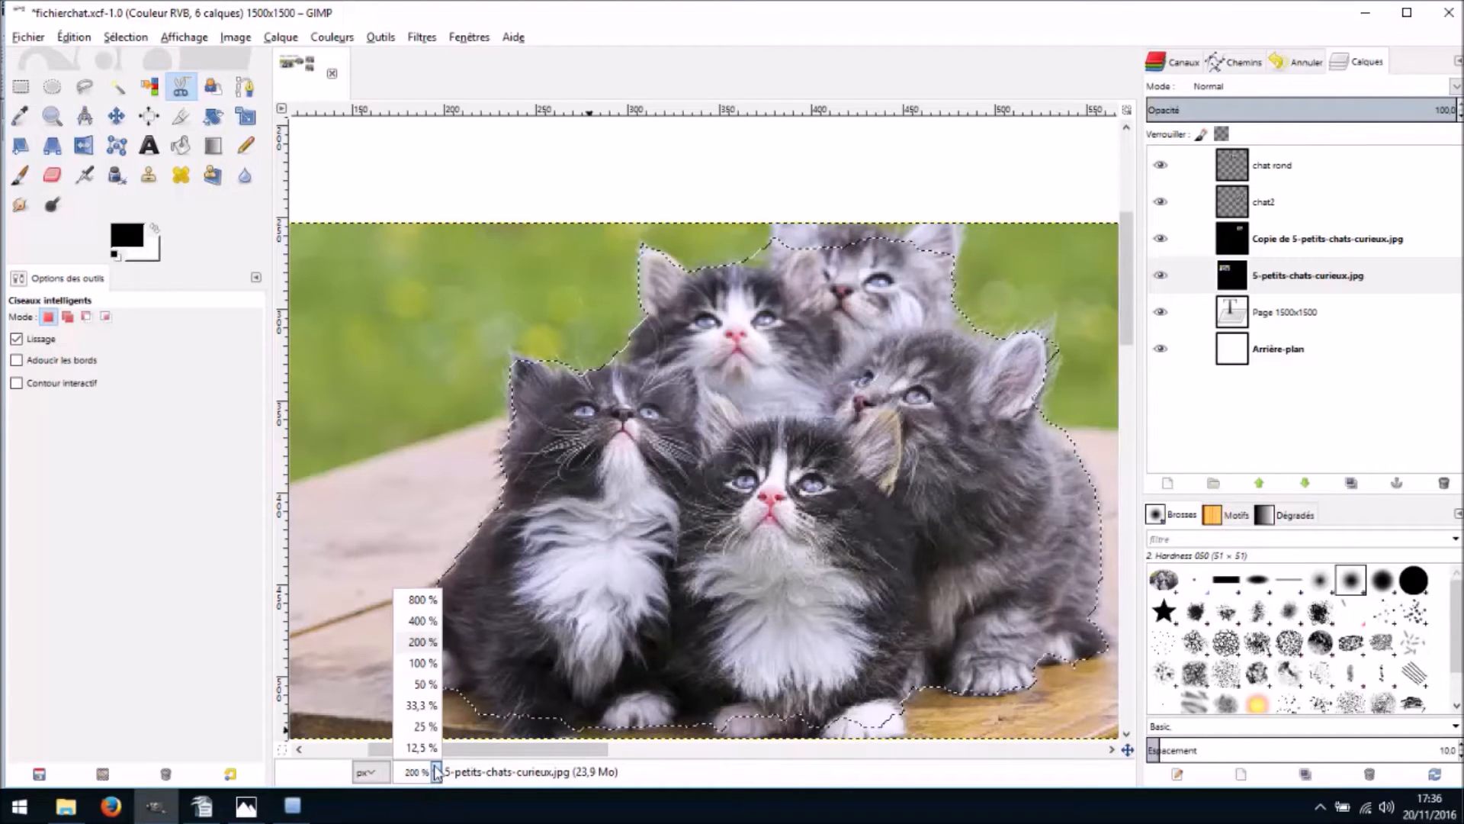
{"action": "left_click", "coordinate": [421, 663]}
{"action": "left_click", "coordinate": [86, 38]}
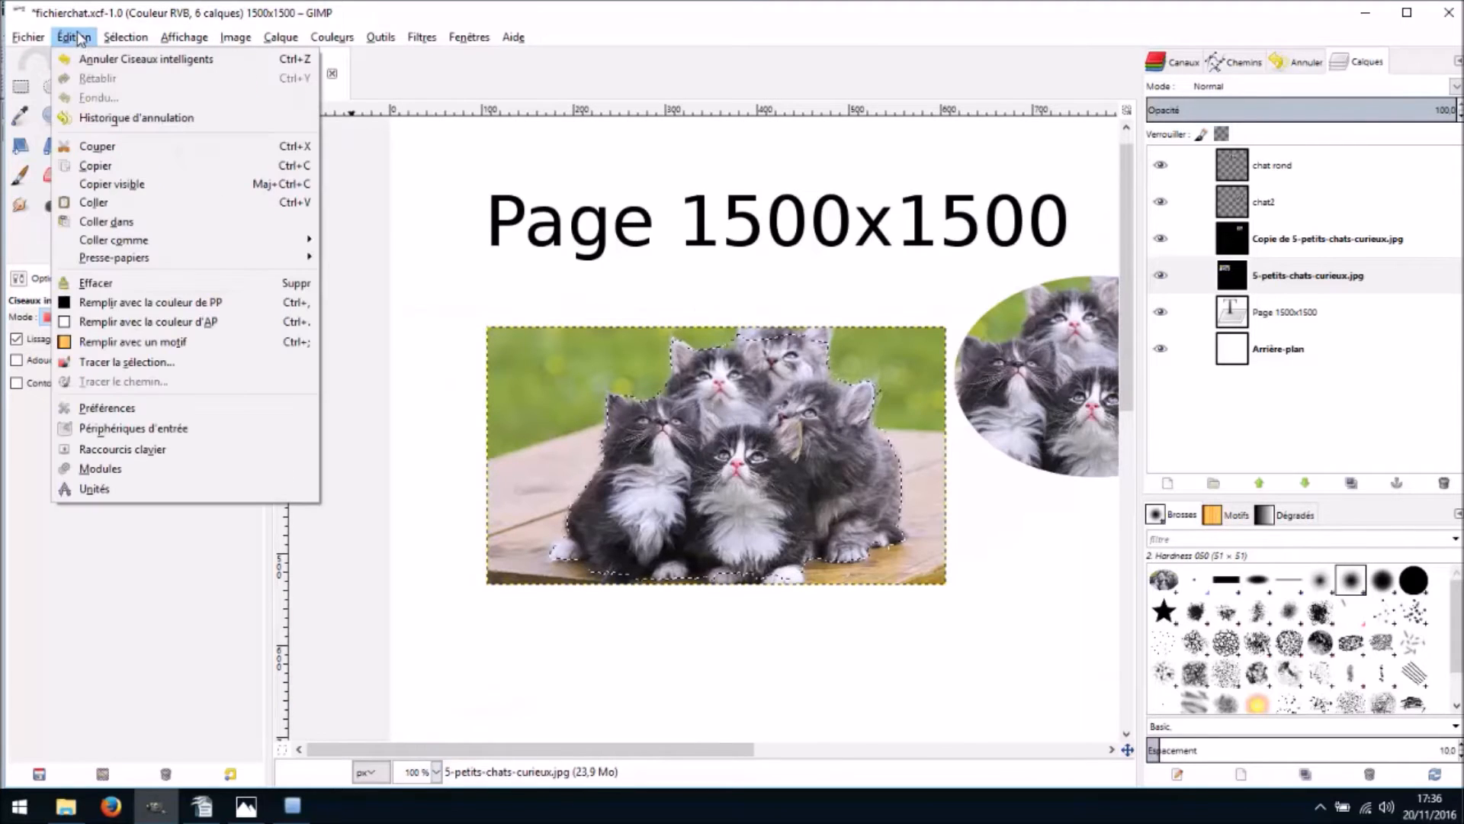
{"action": "left_click", "coordinate": [108, 173]}
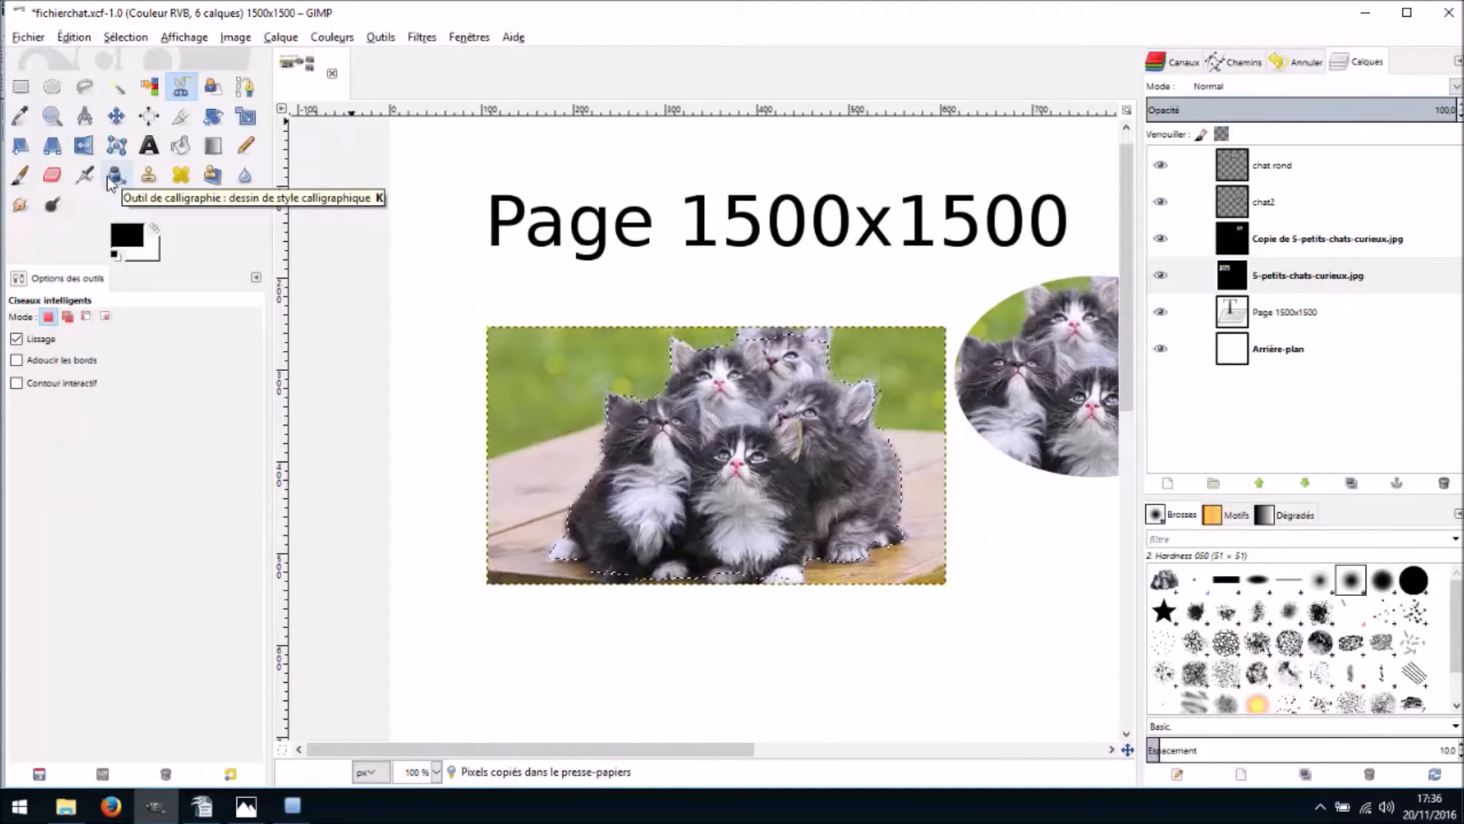
{"action": "left_click", "coordinate": [74, 37]}
{"action": "left_click", "coordinate": [96, 202]}
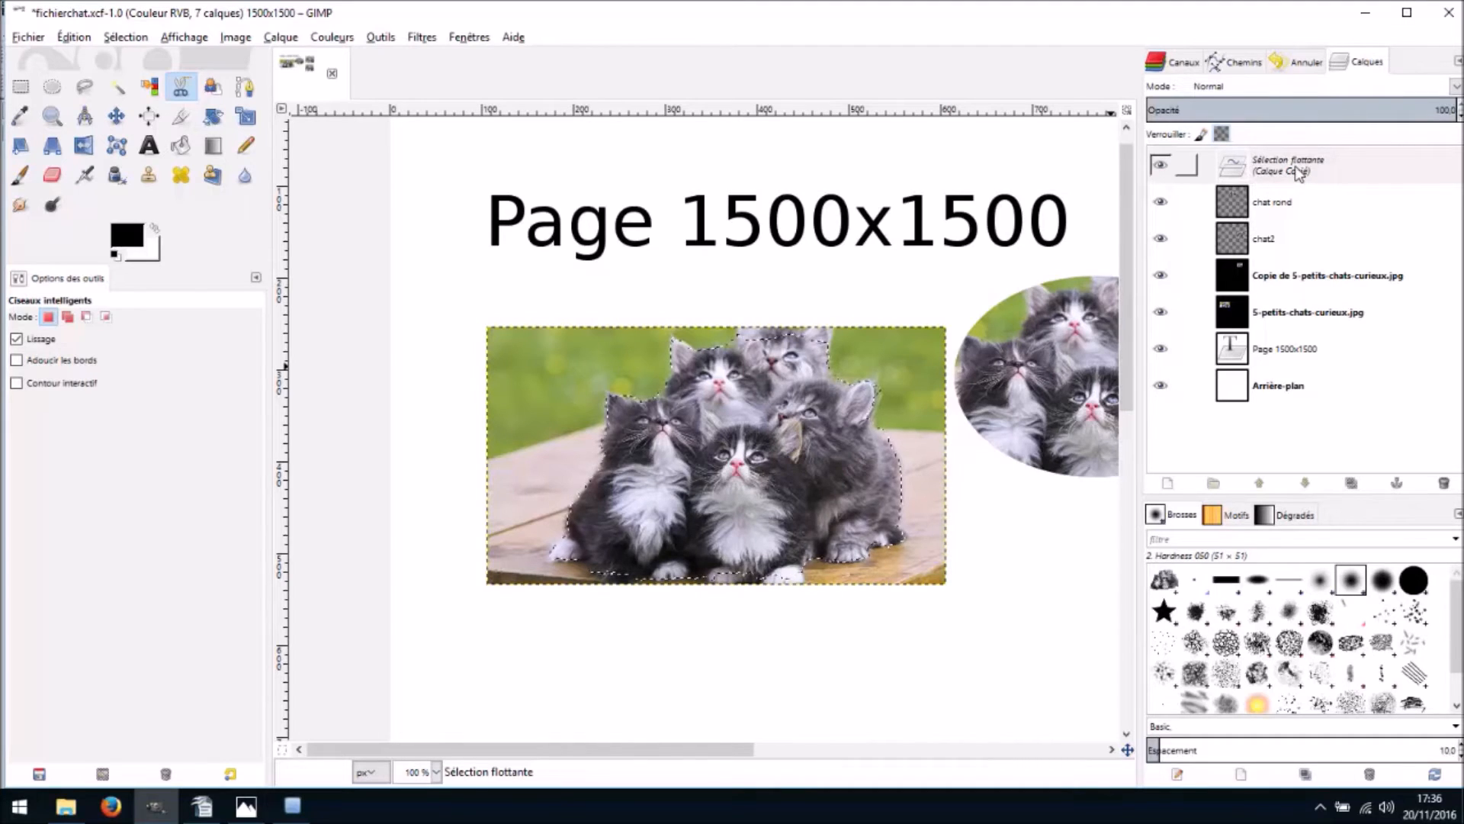
Turn the floating selection into a layer by renaming it "detourage"
{"action": "double_click", "coordinate": [1286, 169]}
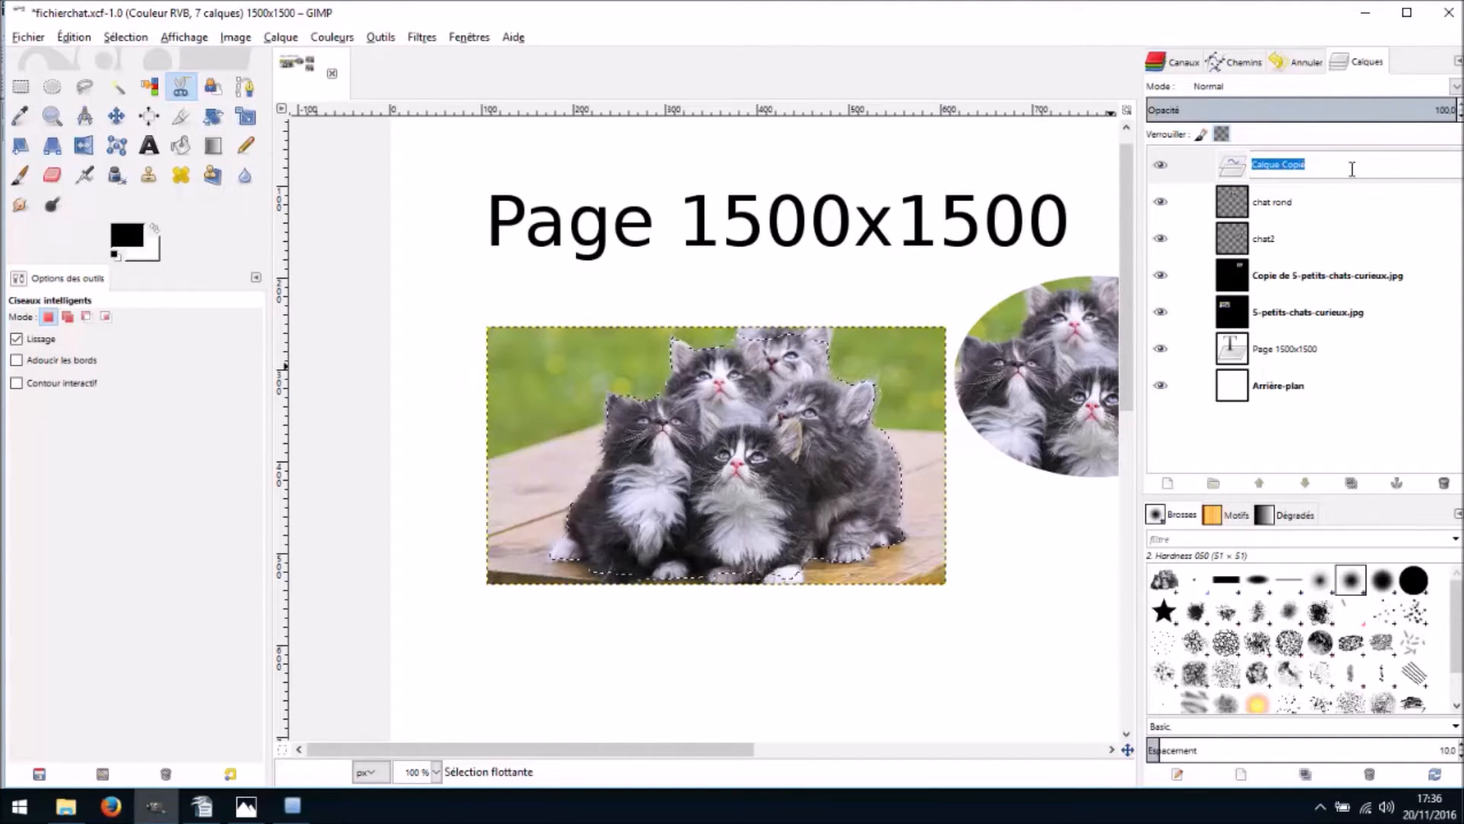
{"action": "key", "text": "BackSpace"}
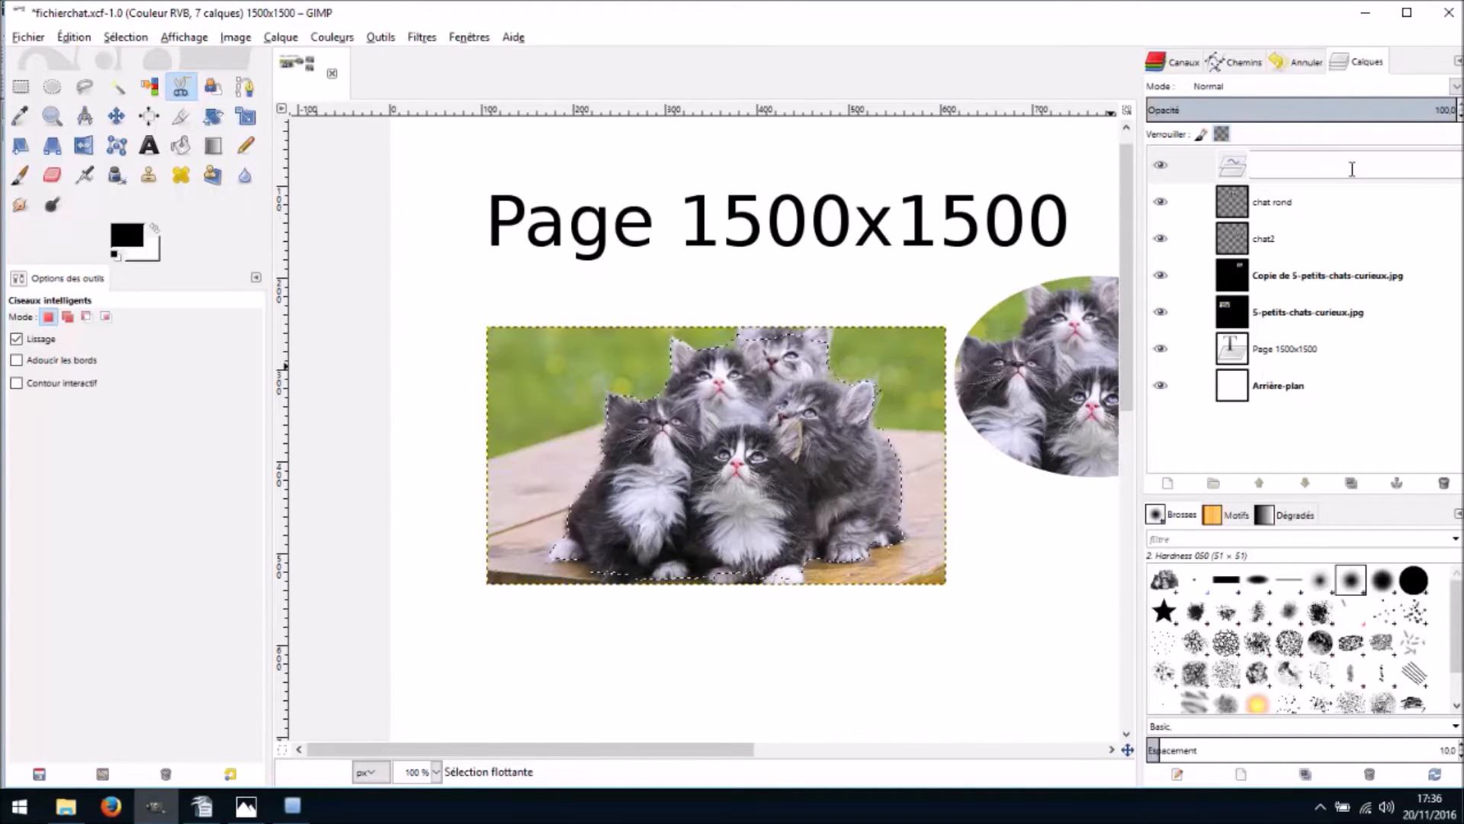
{"action": "type", "text": "urage"}
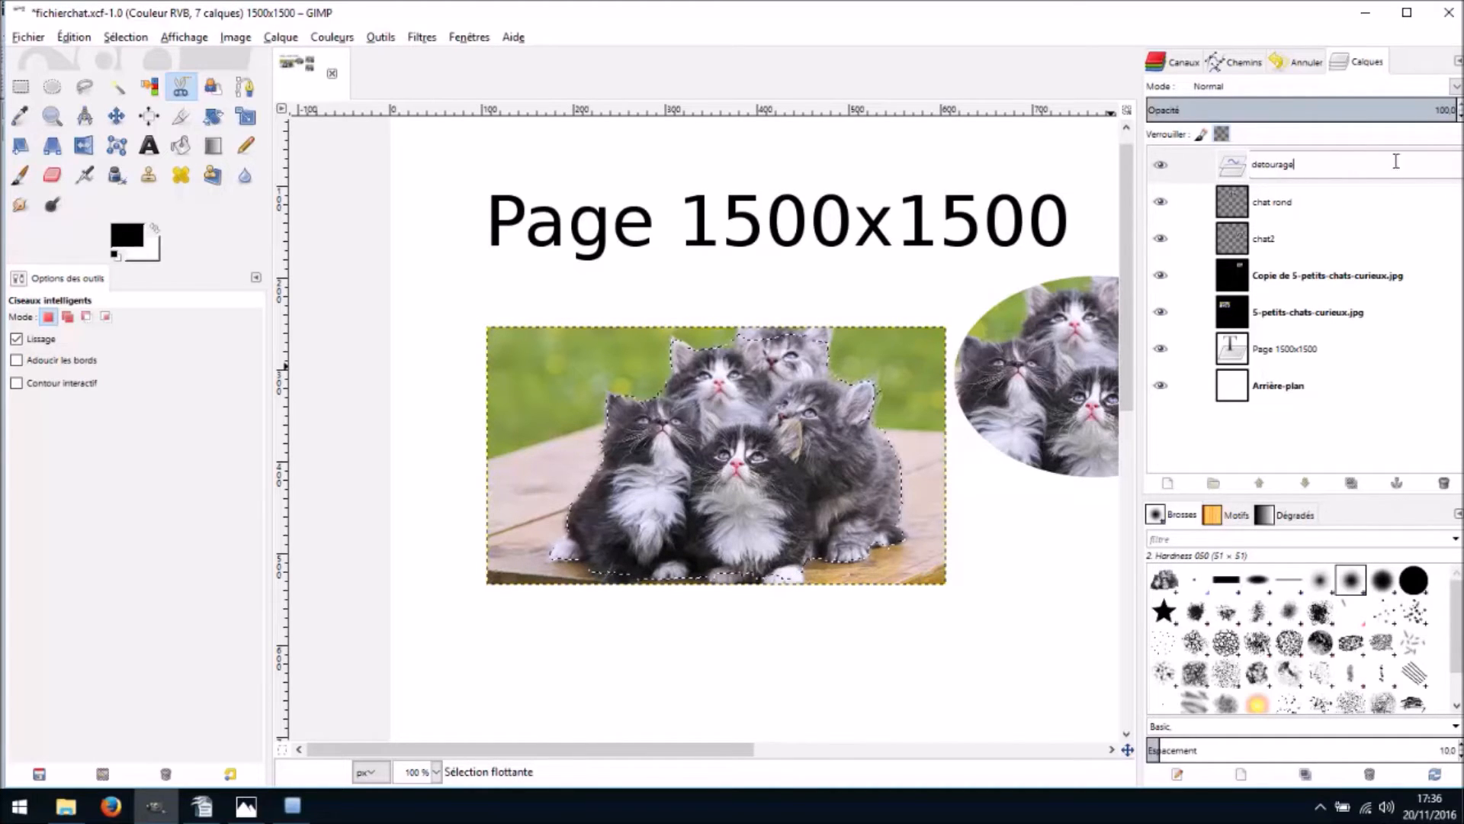
{"action": "key", "text": "Return"}
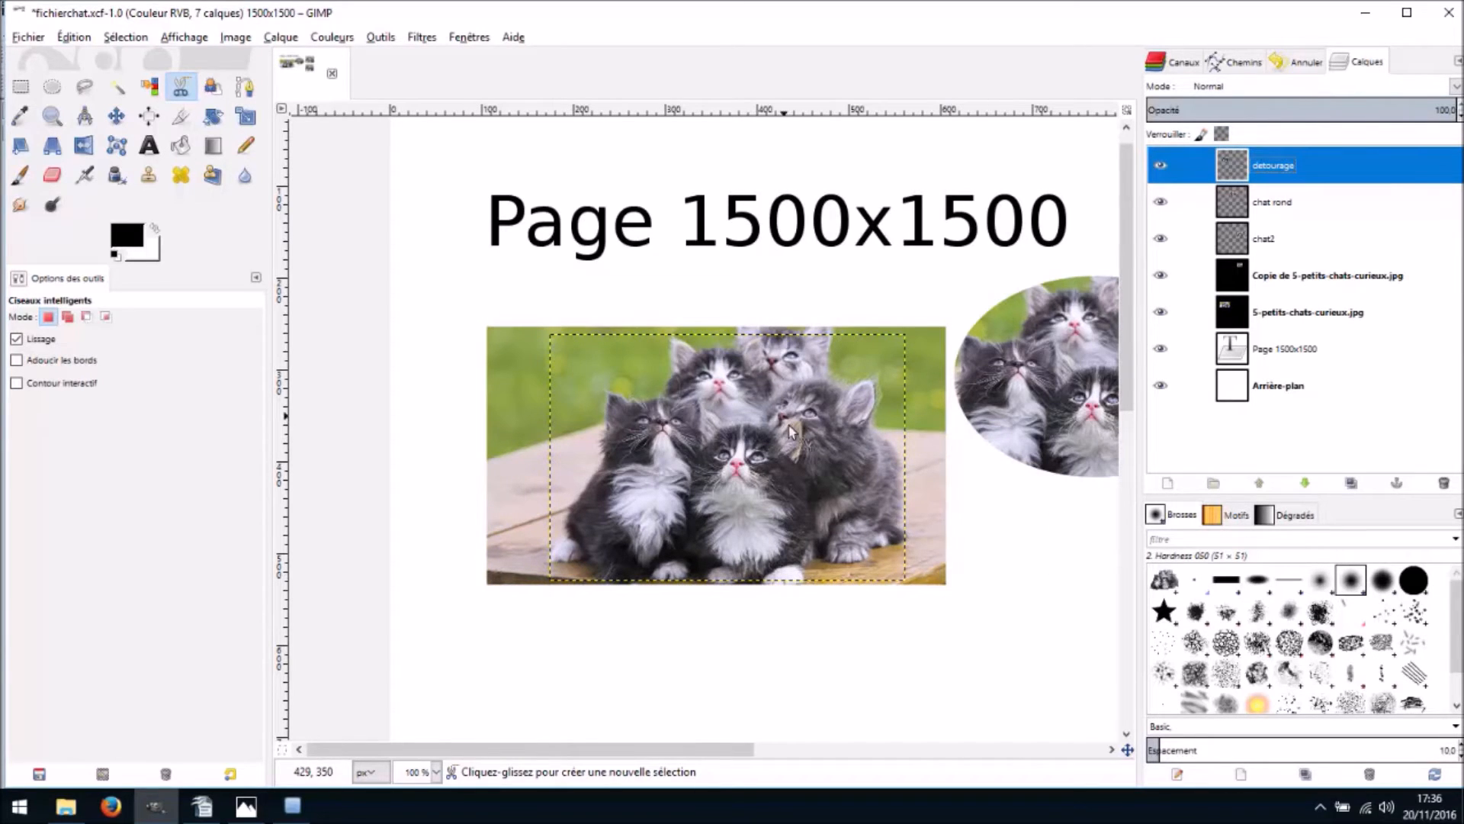
Move the detourage kitten cutout straight down into the empty area below the original photo
{"action": "left_click", "coordinate": [116, 117]}
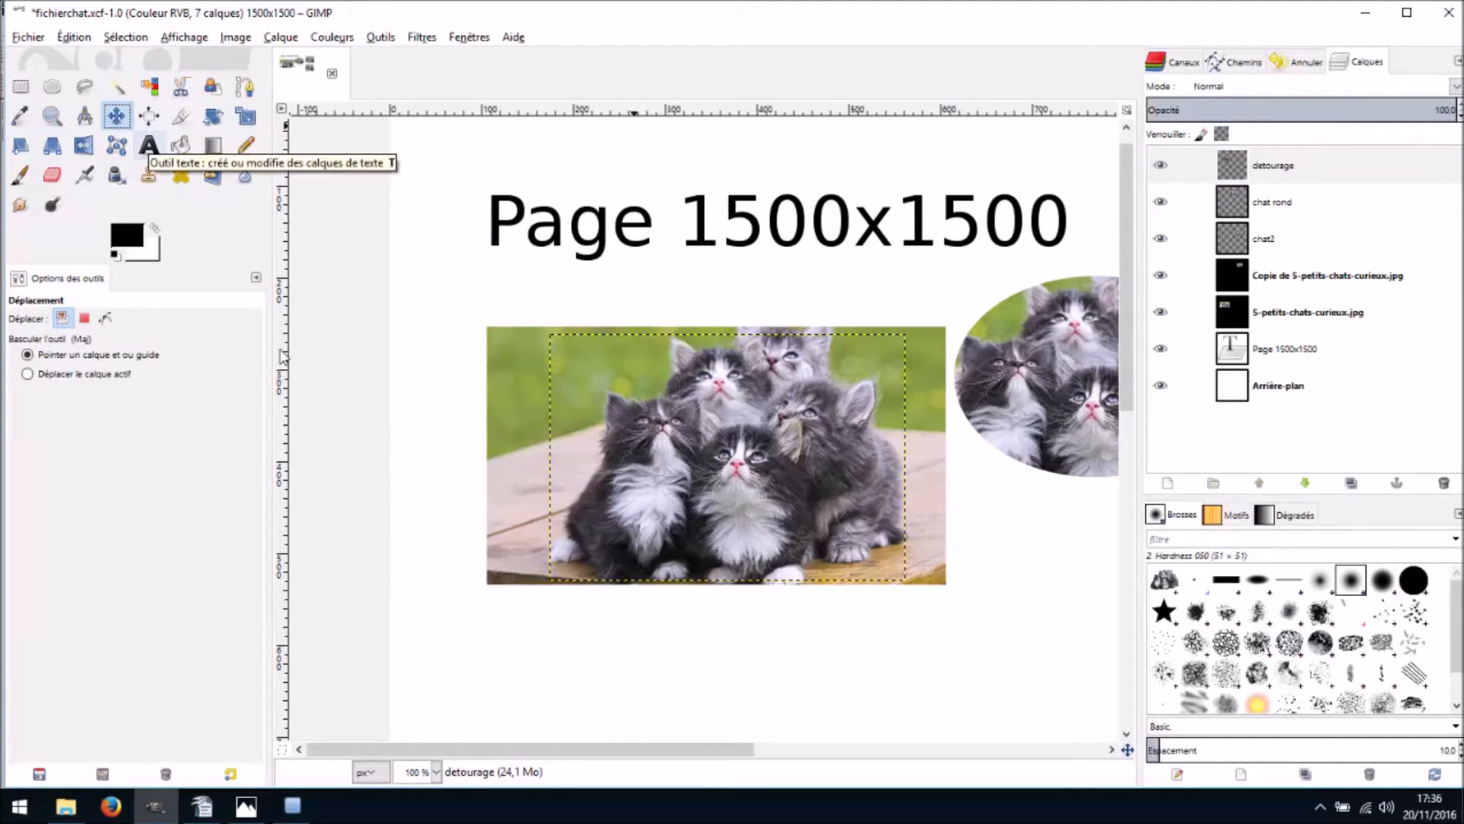
{"action": "scroll", "coordinate": [693, 412], "scroll_direction": "down", "scroll_amount": 3}
{"action": "left_click_drag", "start_coordinate": [760, 305], "coordinate": [780, 596]}
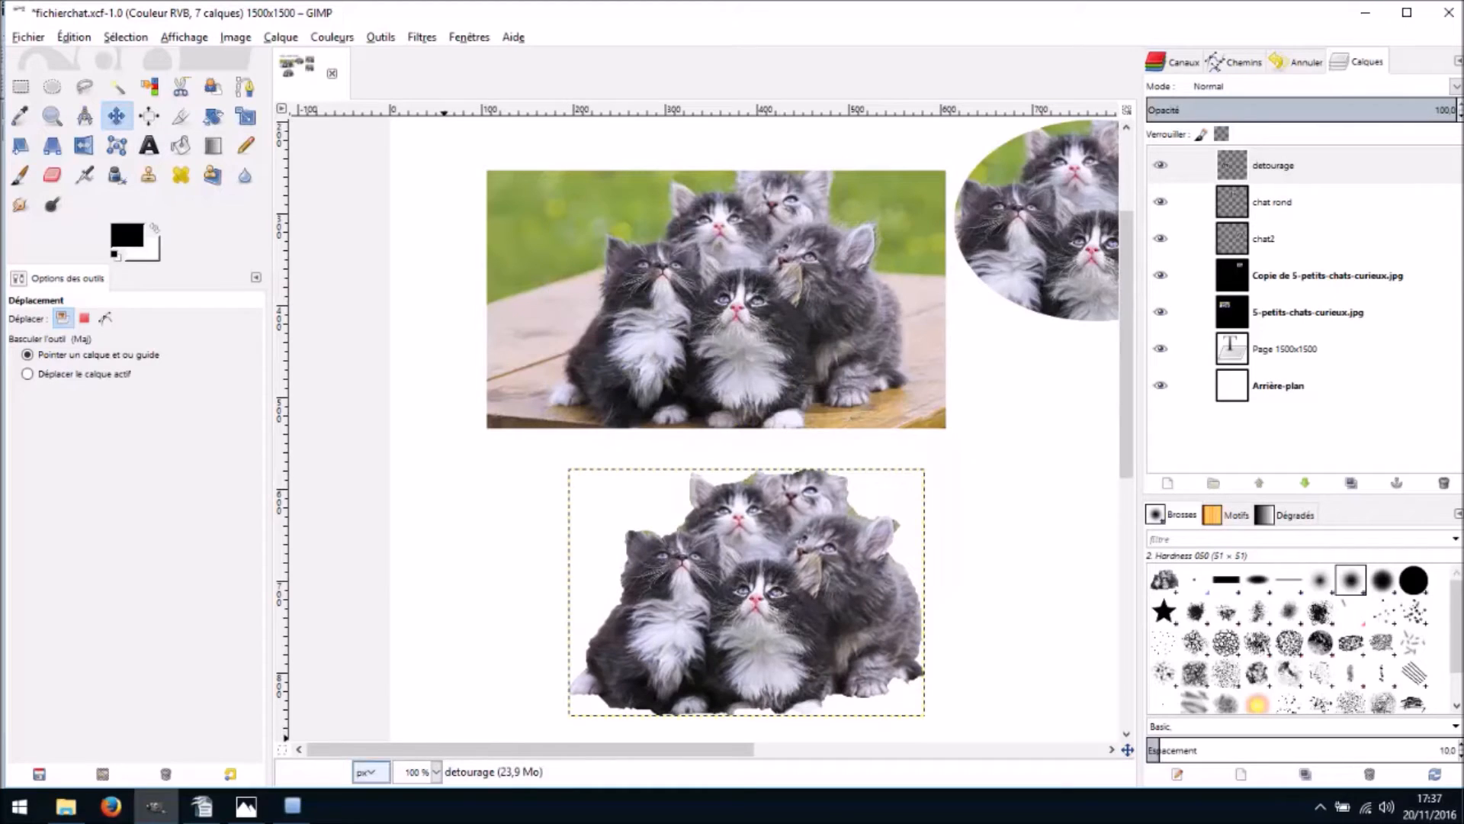
{"action": "scroll", "coordinate": [369, 653], "scroll_direction": "down", "scroll_amount": 3}
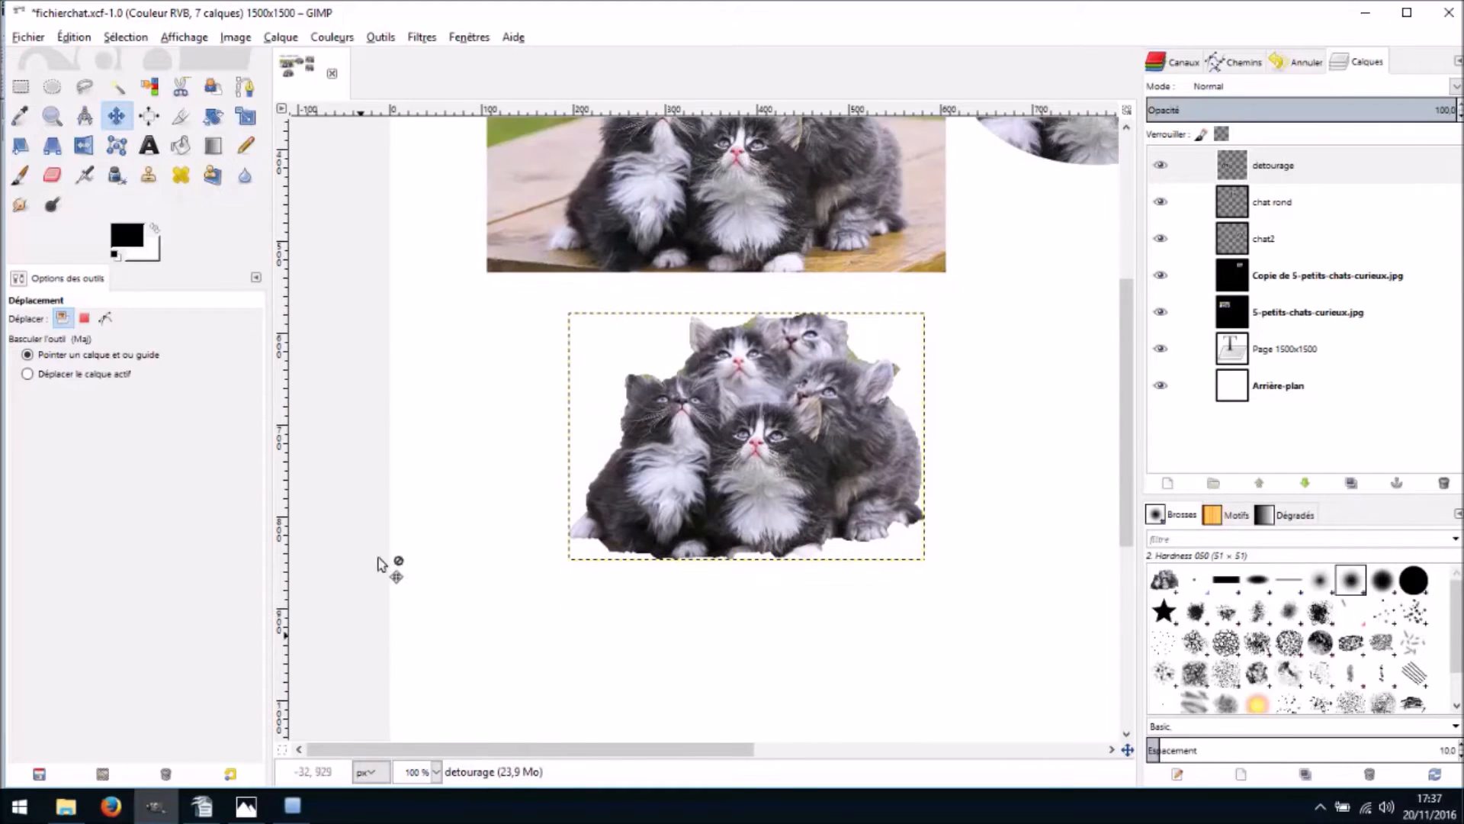
Place the oval kitten cutout just right of the original photo and the detourage cutout directly beneath the oval
{"action": "left_click", "coordinate": [436, 772]}
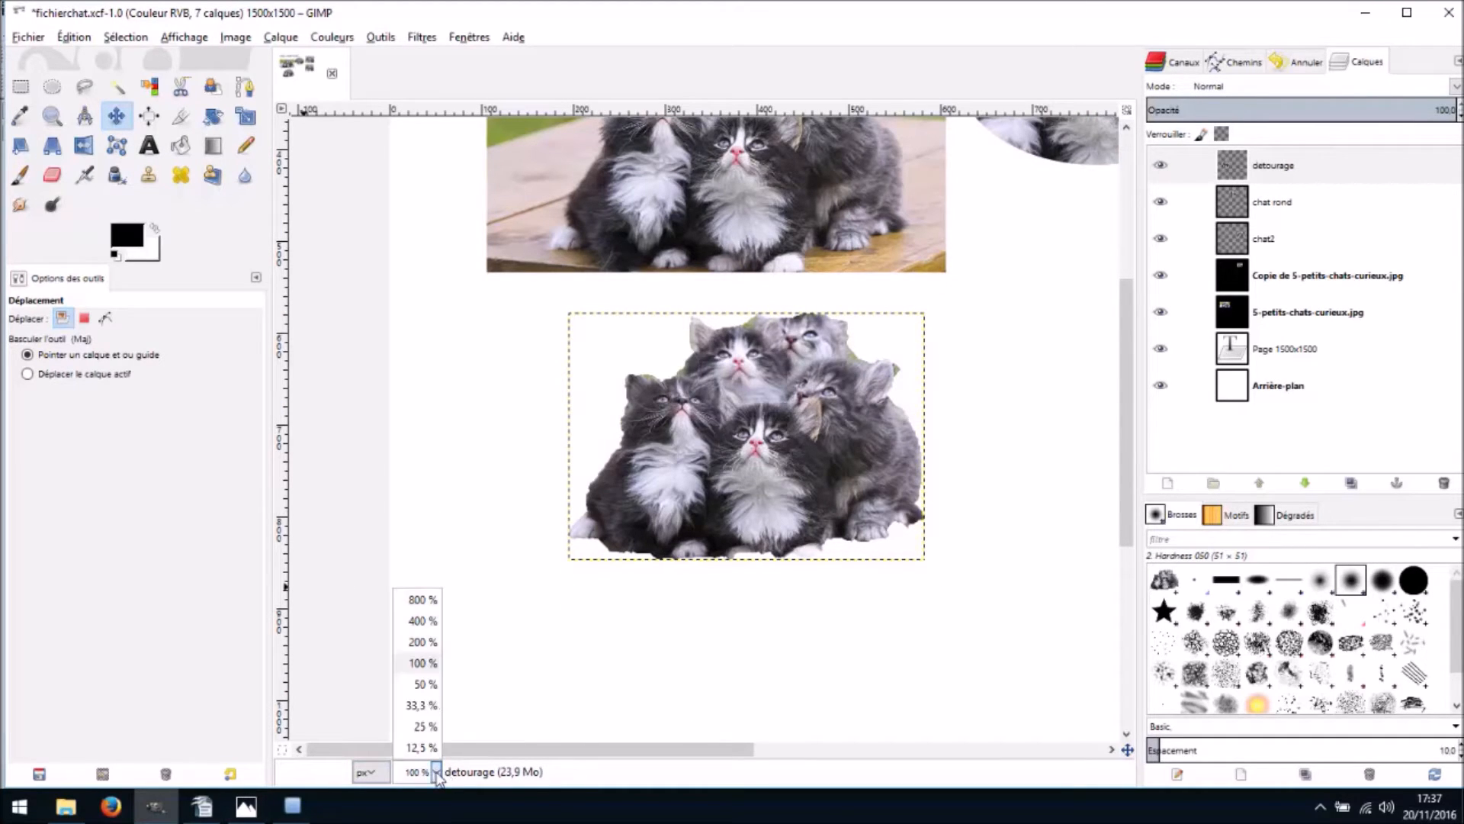
{"action": "left_click", "coordinate": [426, 727]}
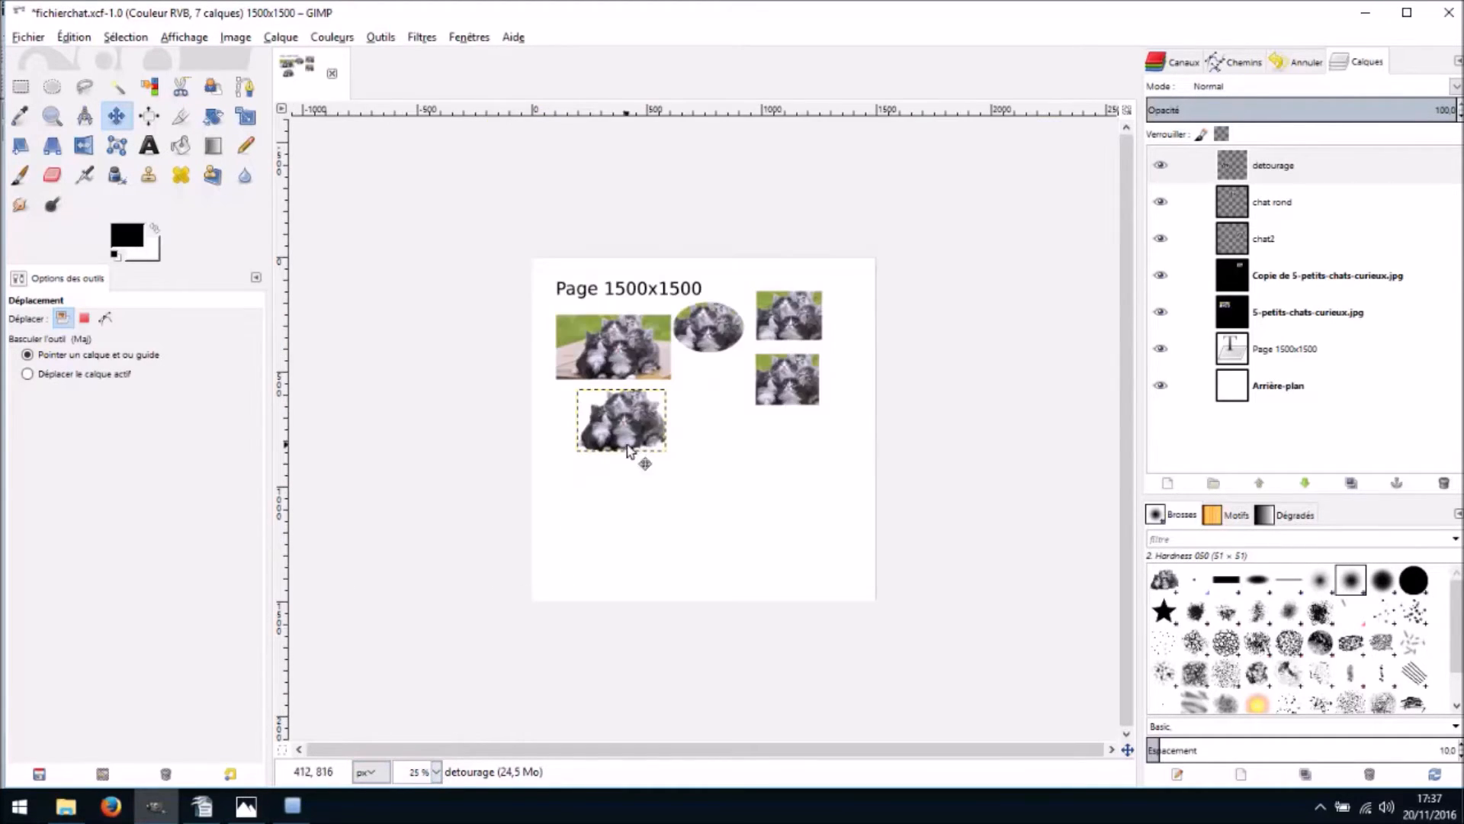
{"action": "left_click", "coordinate": [436, 771]}
{"action": "left_click", "coordinate": [424, 707]}
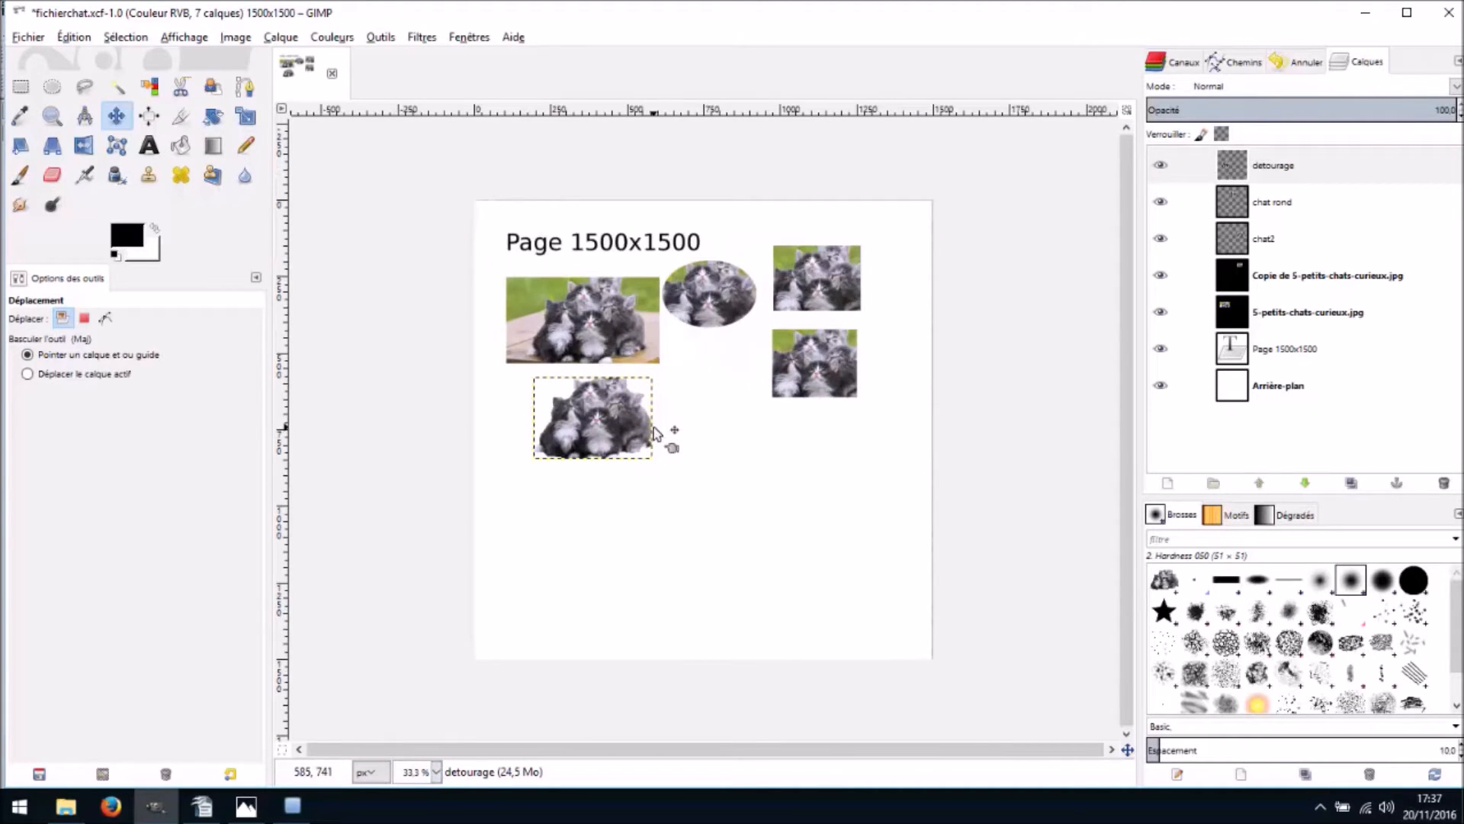
{"action": "left_click_drag", "start_coordinate": [713, 305], "coordinate": [720, 426]}
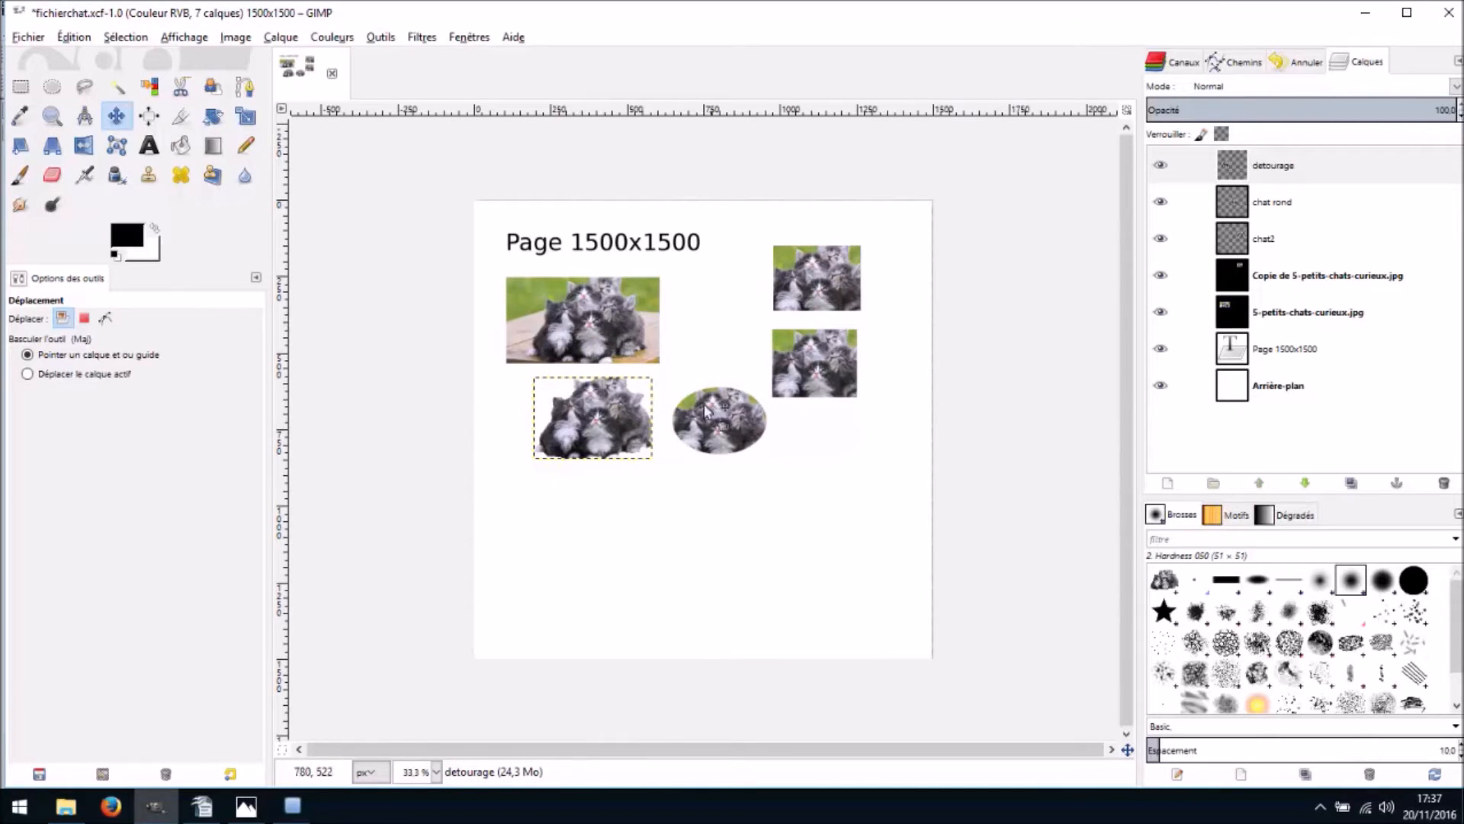
{"action": "left_click_drag", "start_coordinate": [597, 447], "coordinate": [588, 454]}
{"action": "left_click_drag", "start_coordinate": [717, 427], "coordinate": [721, 308]}
{"action": "left_click_drag", "start_coordinate": [591, 427], "coordinate": [716, 403]}
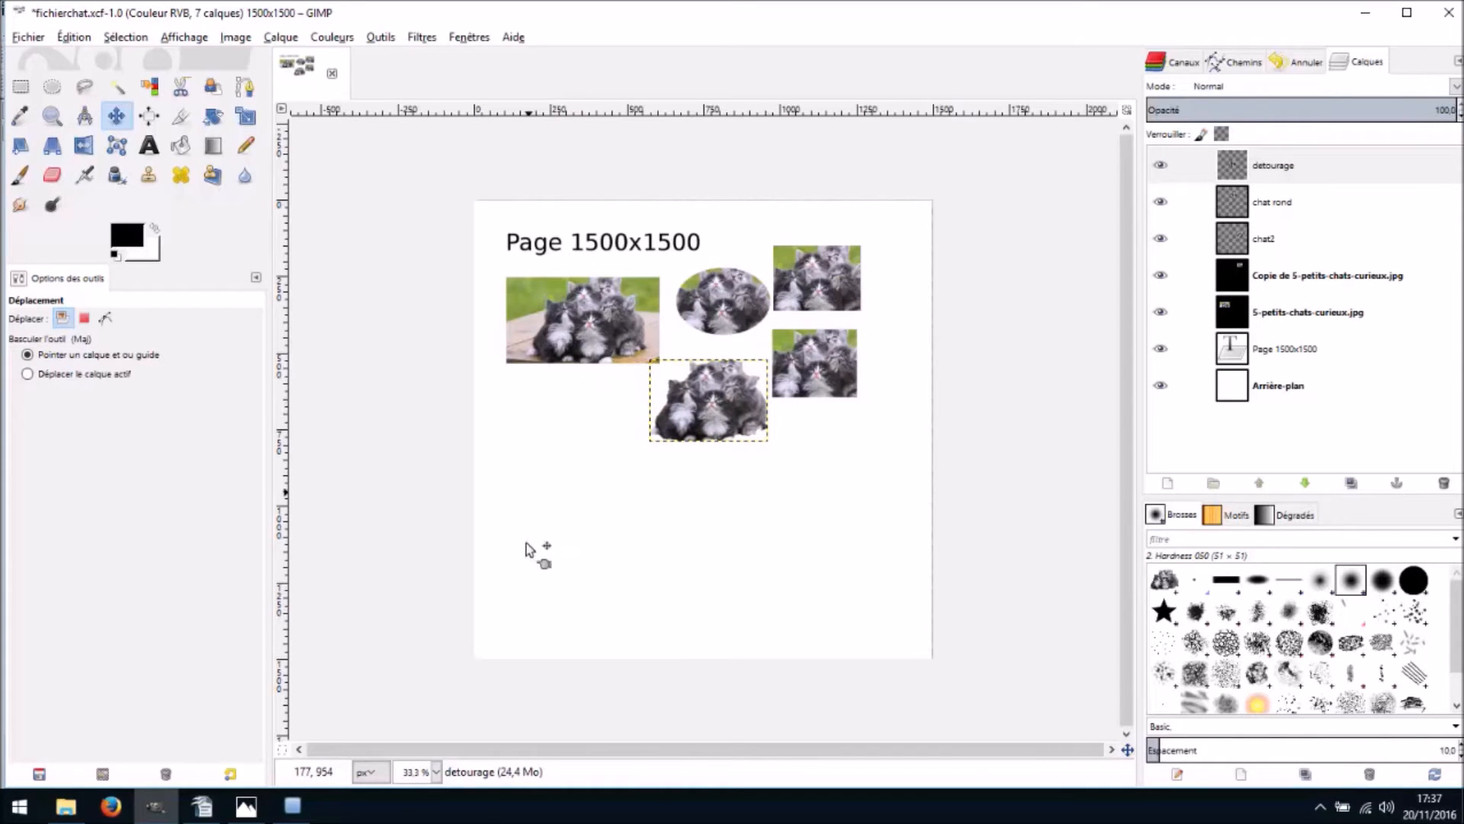
Check the example layout lesselections.jpg in Photos, return to GIMP and make the 5-petits-chats-curieux.jpg layer active
{"action": "left_click", "coordinate": [247, 806]}
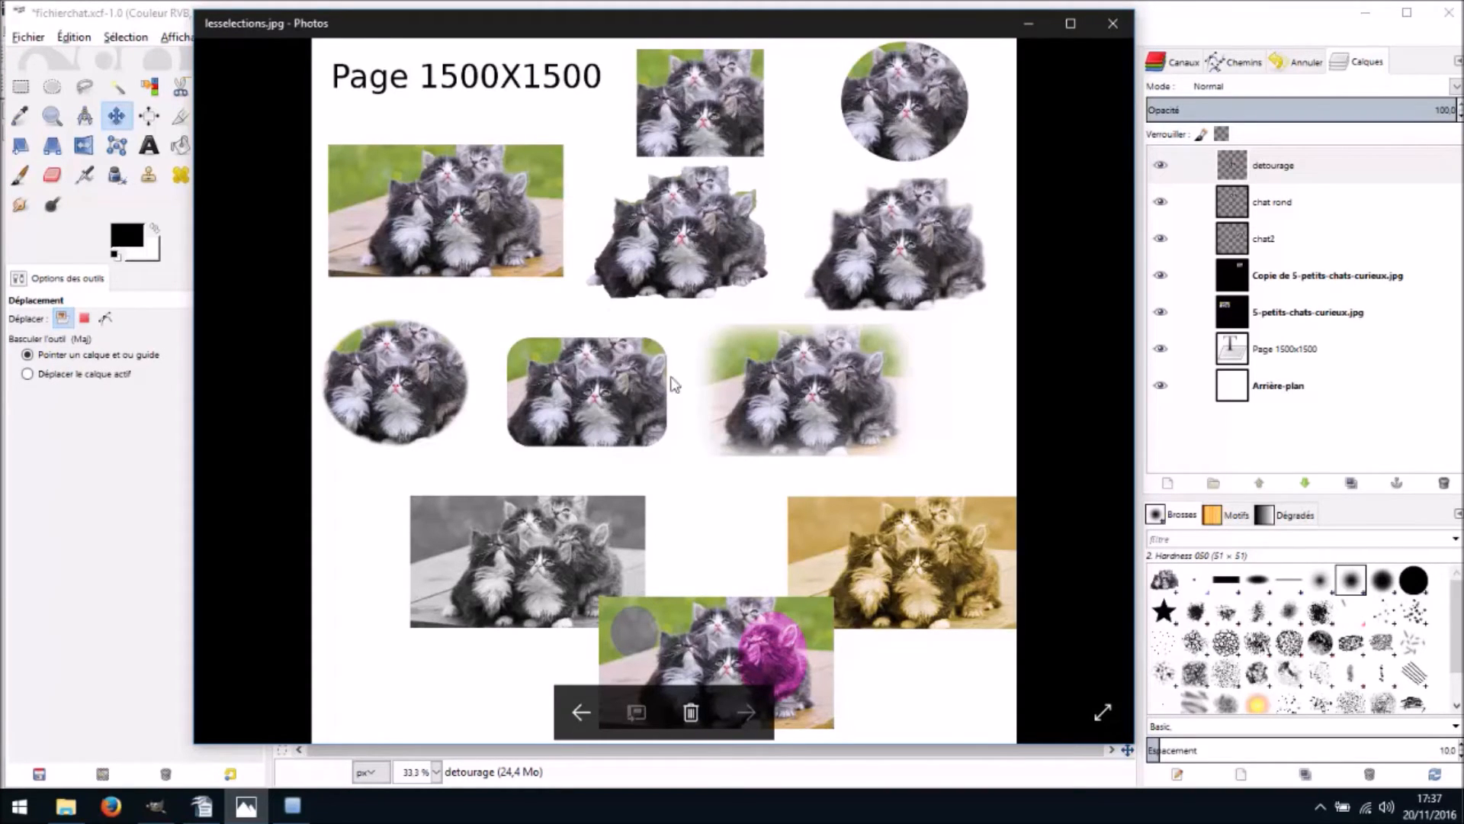
{"action": "left_click", "coordinate": [245, 808]}
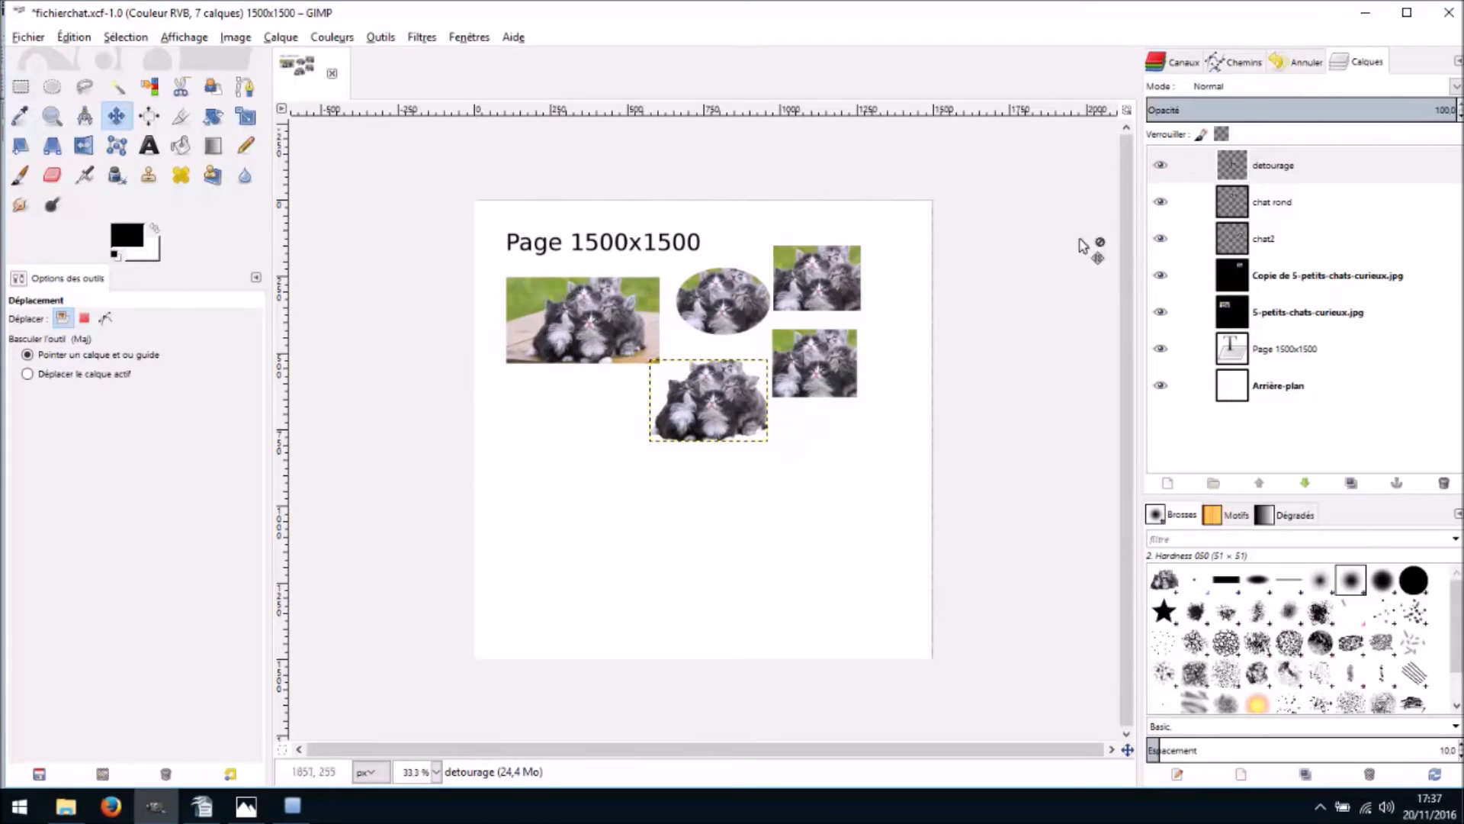
{"action": "left_click", "coordinate": [1231, 312]}
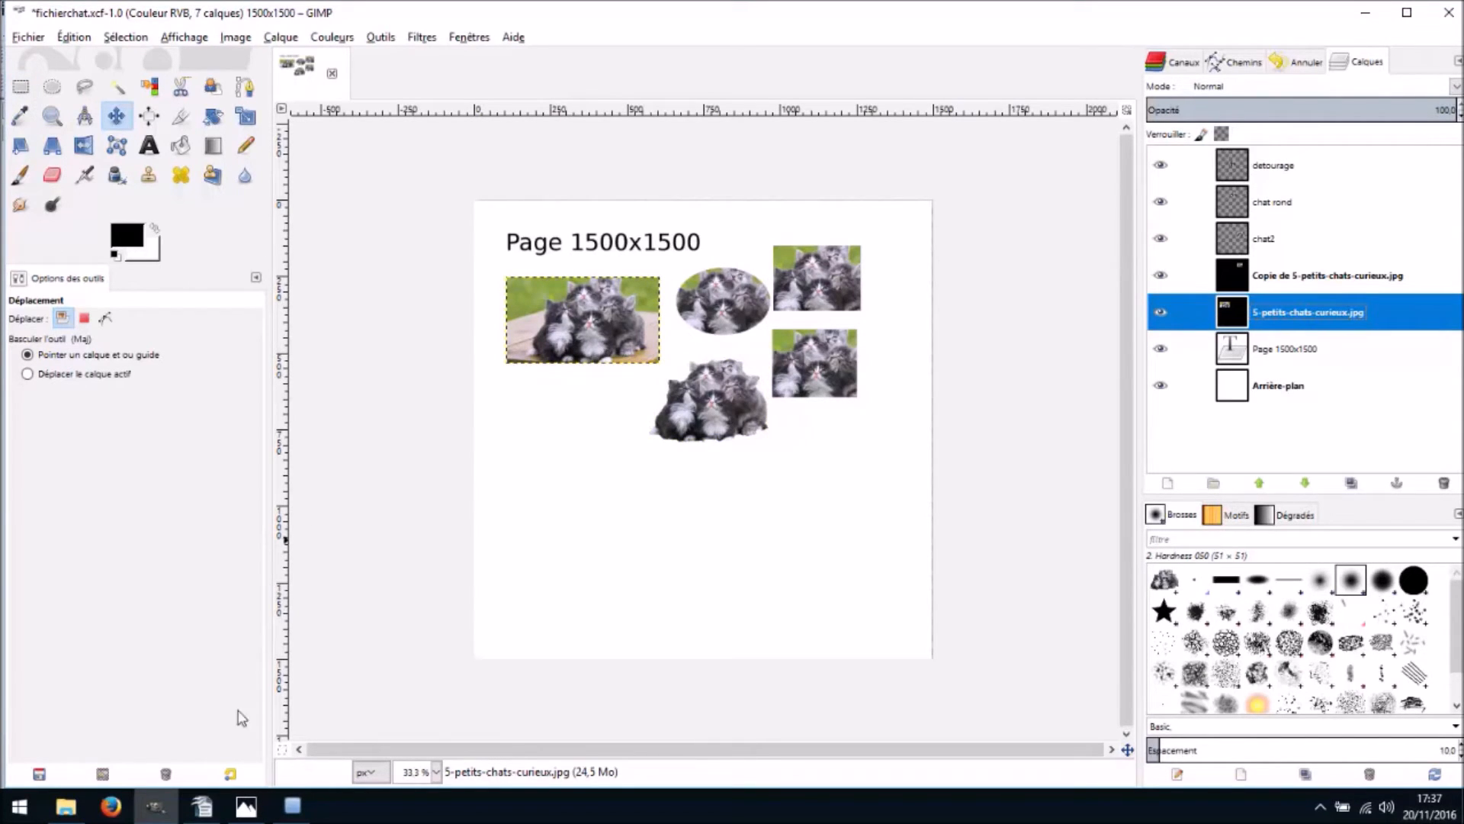
Set up the rectangular selection tool with rounded corners and a corner radius of about 35.3
{"action": "left_click", "coordinate": [437, 772]}
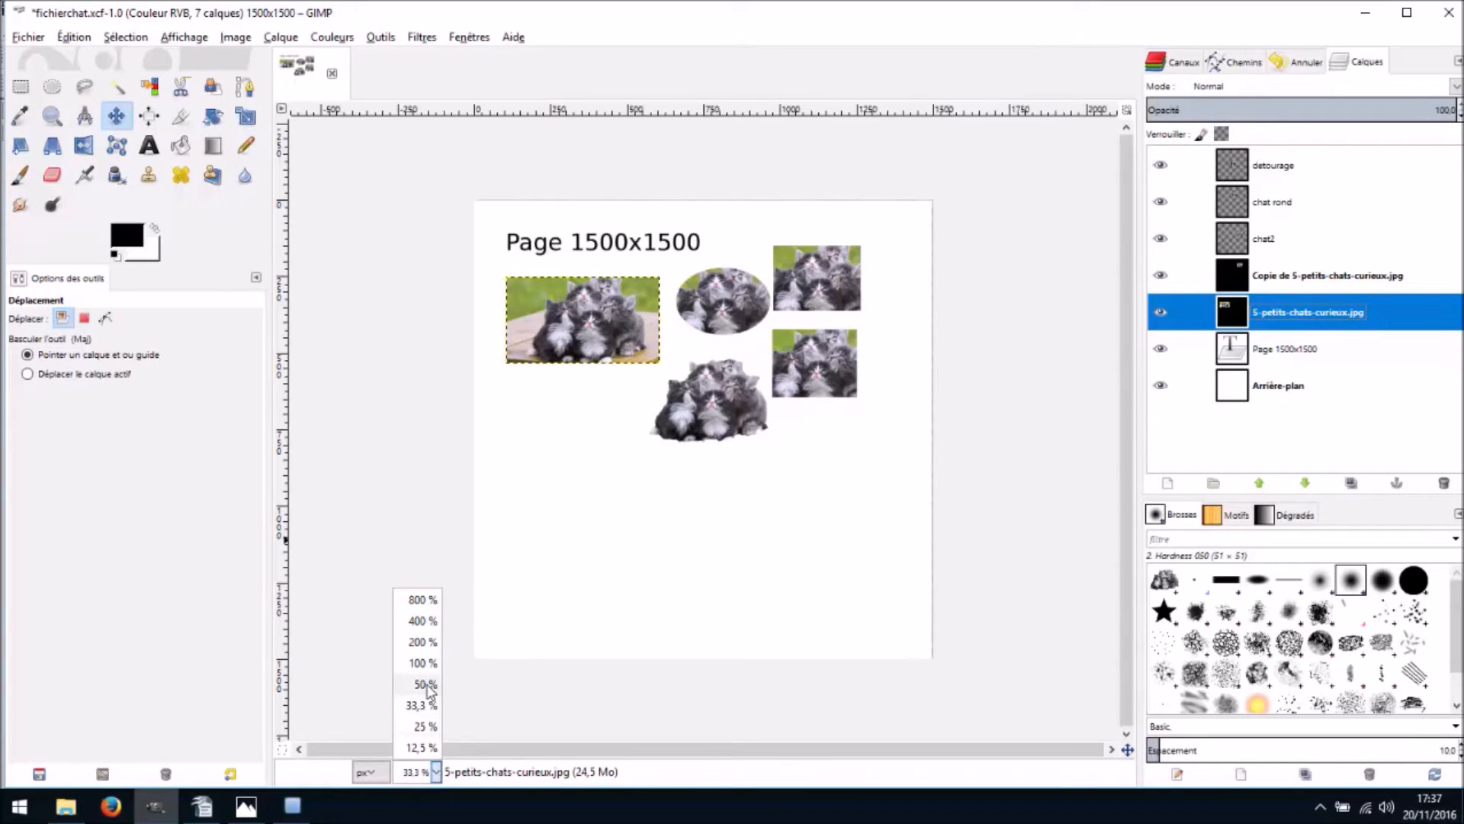
{"action": "left_click", "coordinate": [426, 684]}
{"action": "scroll", "coordinate": [409, 434], "scroll_direction": "up", "scroll_amount": 1}
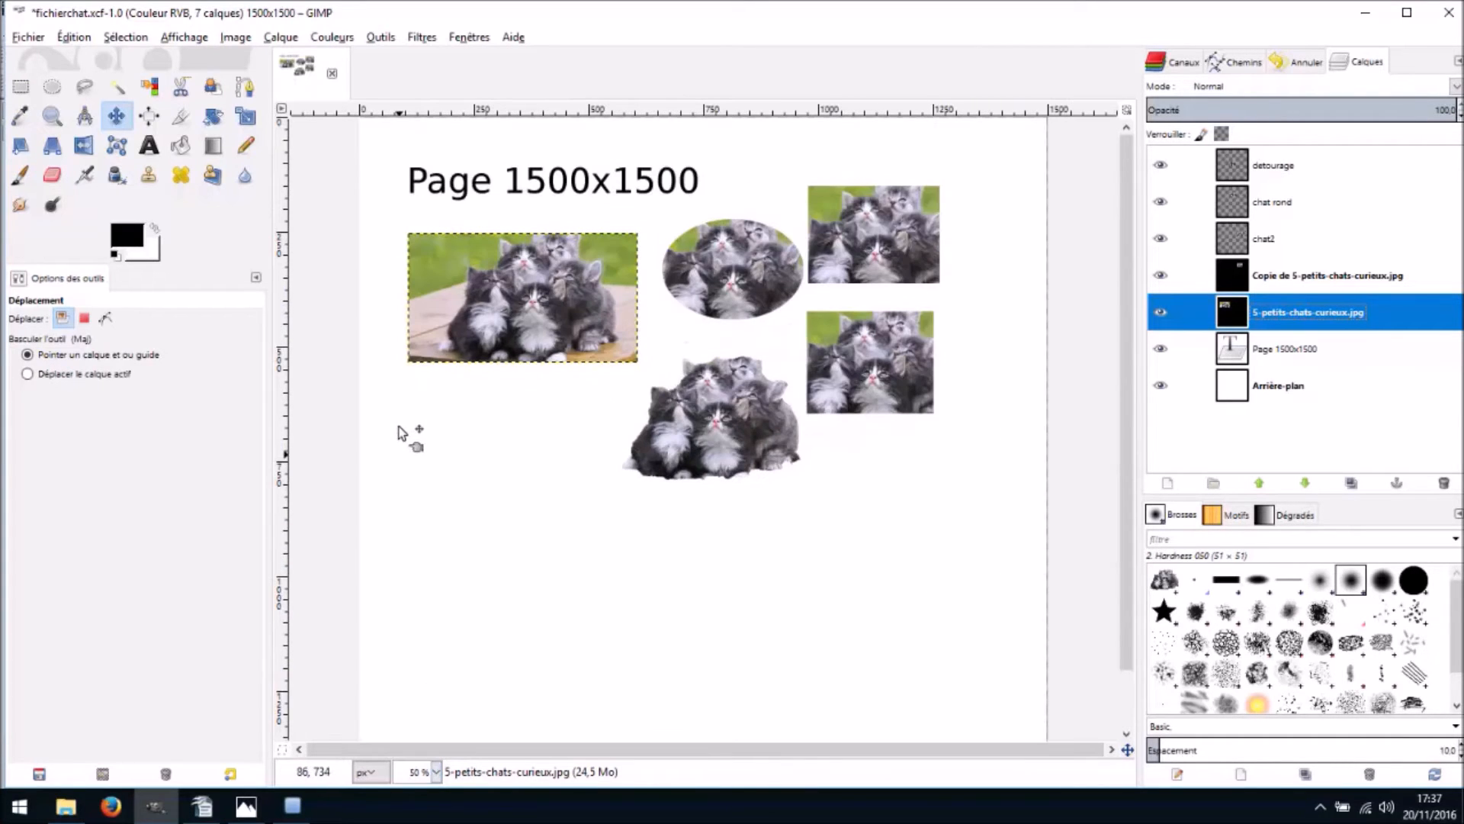
{"action": "left_click", "coordinate": [437, 772]}
{"action": "left_click", "coordinate": [422, 657]}
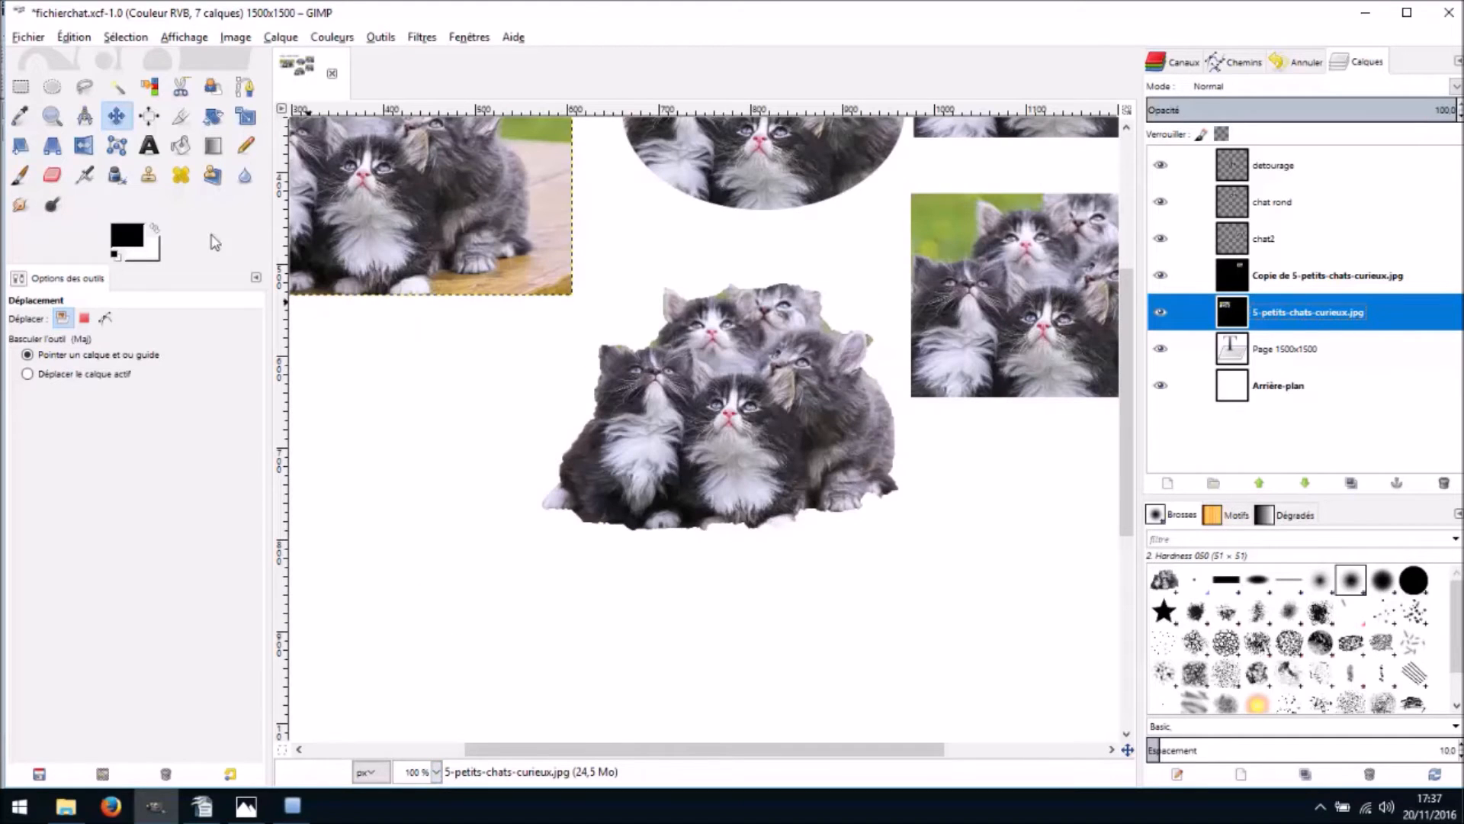
{"action": "left_click", "coordinate": [22, 87]}
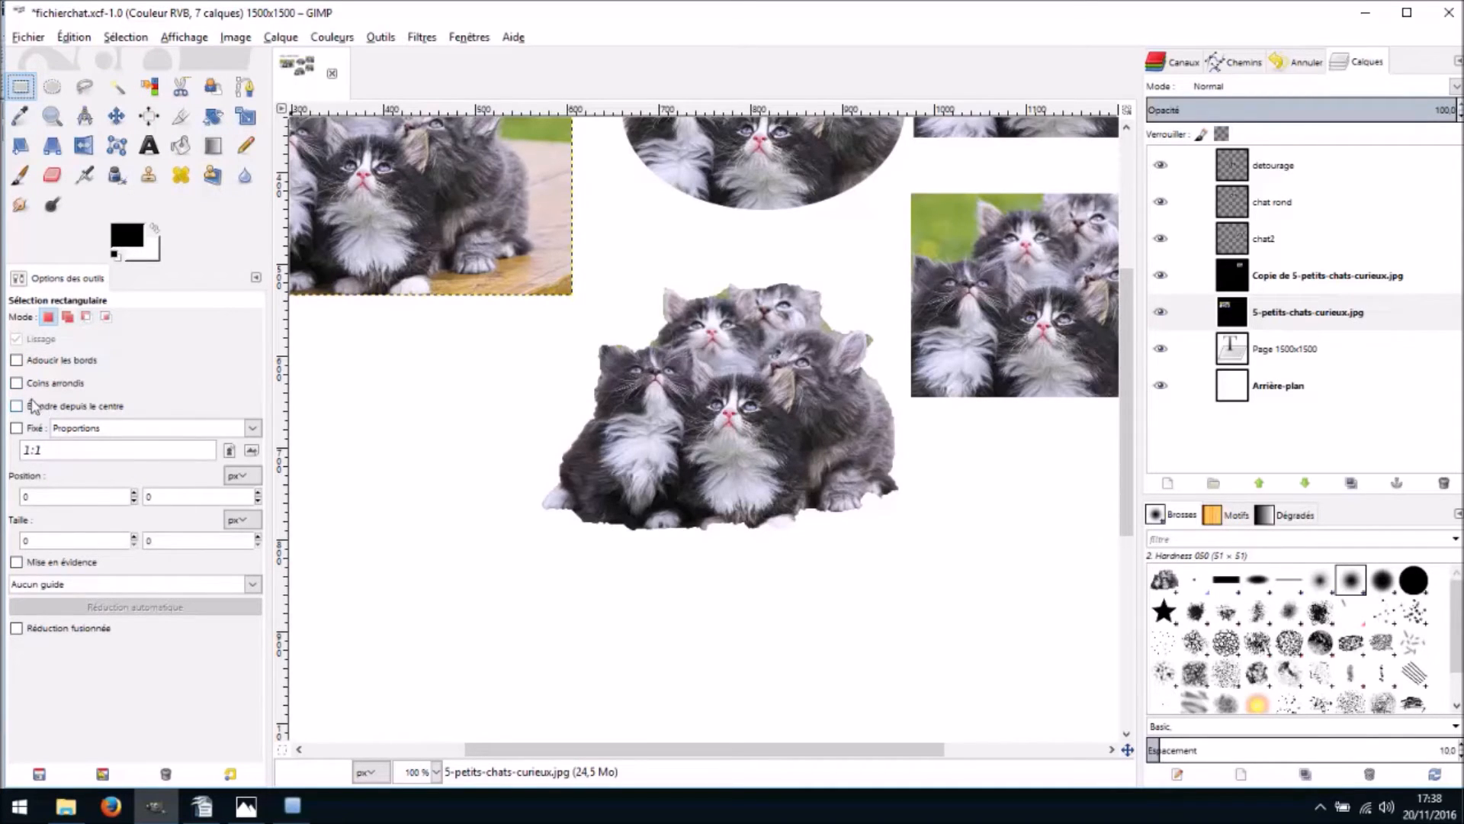
{"action": "left_click", "coordinate": [16, 383]}
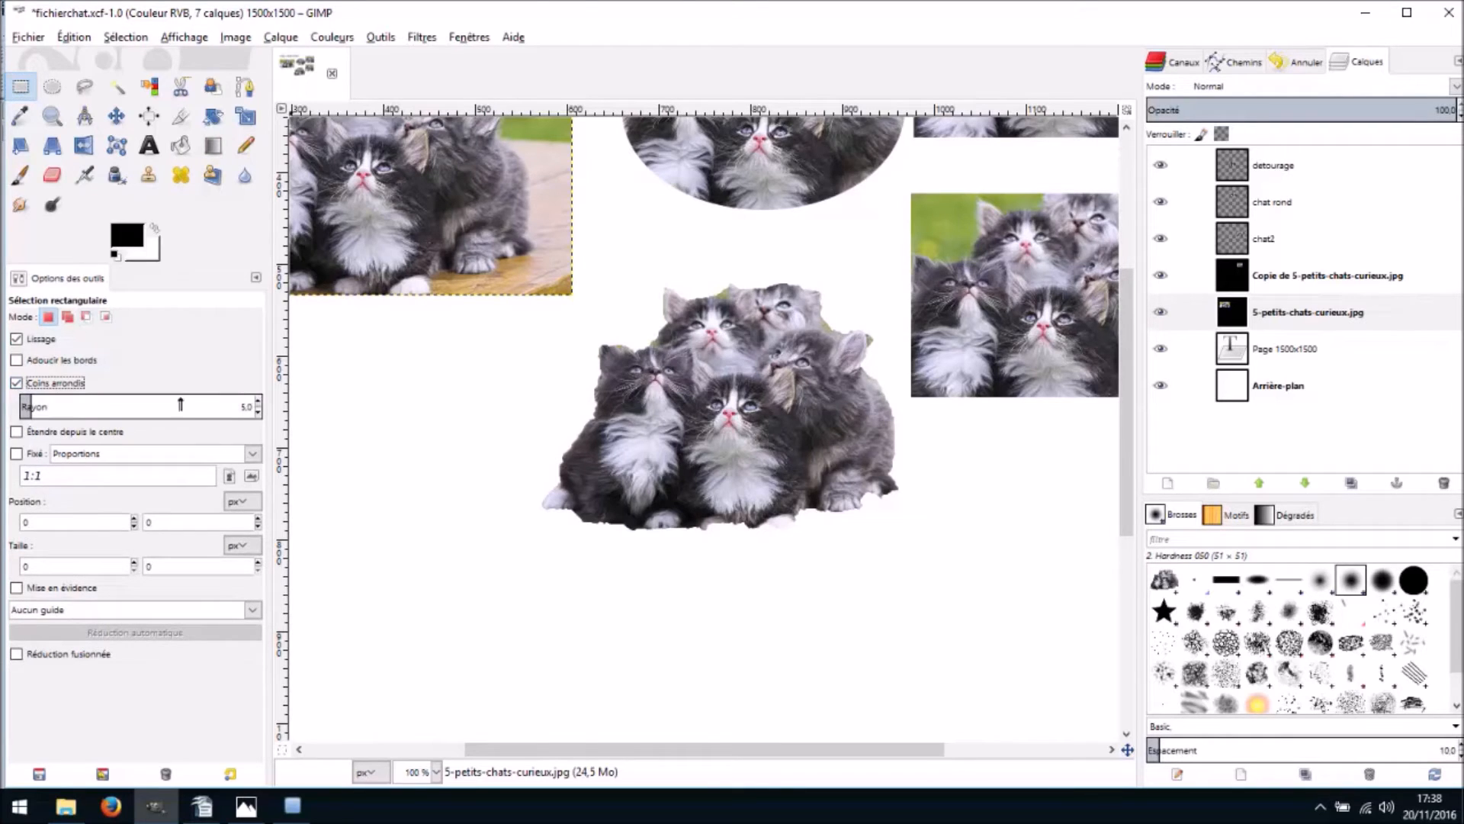
{"action": "left_click_drag", "start_coordinate": [54, 412], "coordinate": [96, 408]}
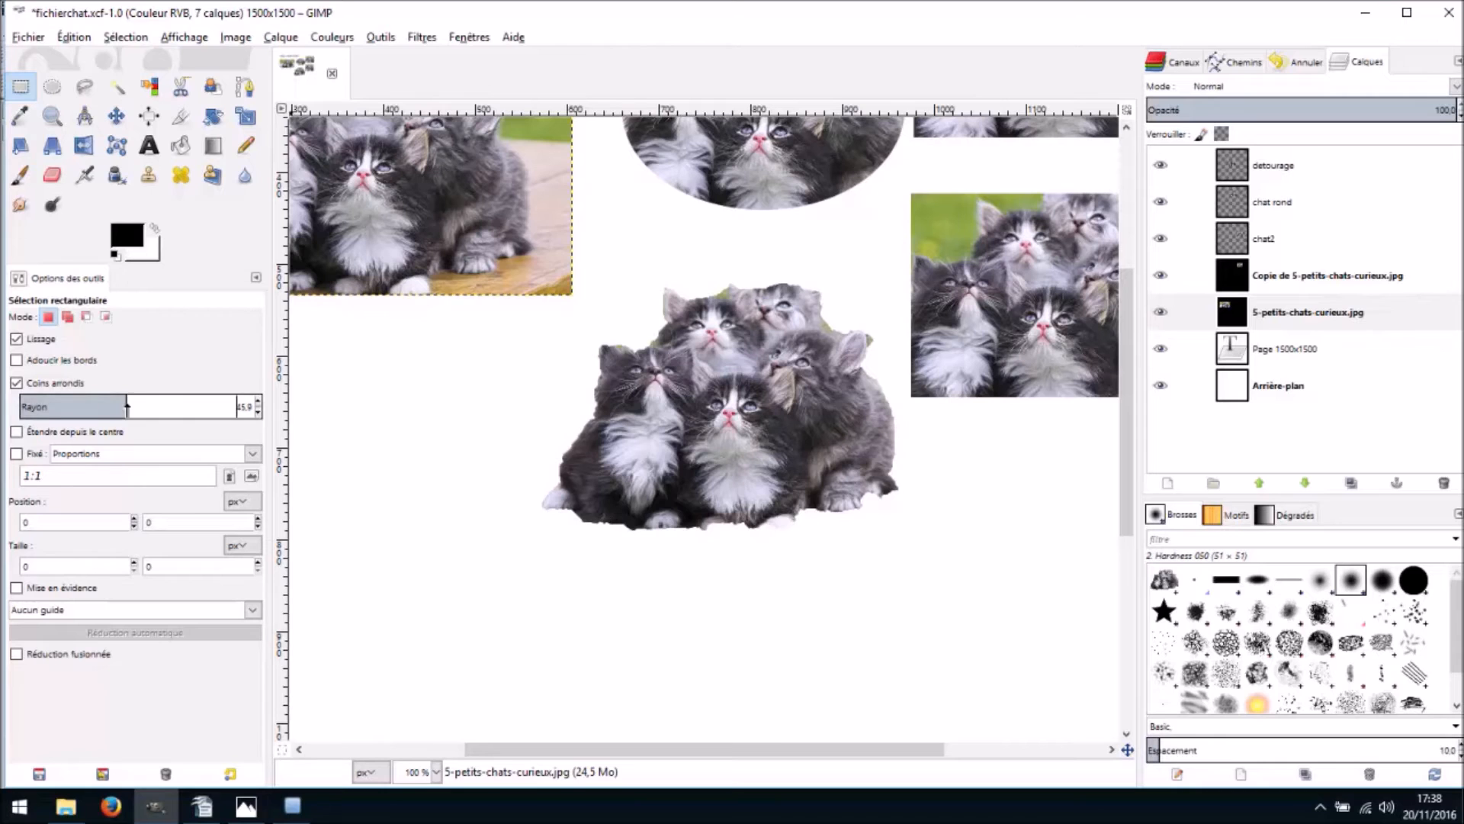
Draw a rounded rectangular selection of about 370 × 217 px around the kittens in the original photo
{"action": "scroll", "coordinate": [808, 721], "scroll_direction": "up", "scroll_amount": 4}
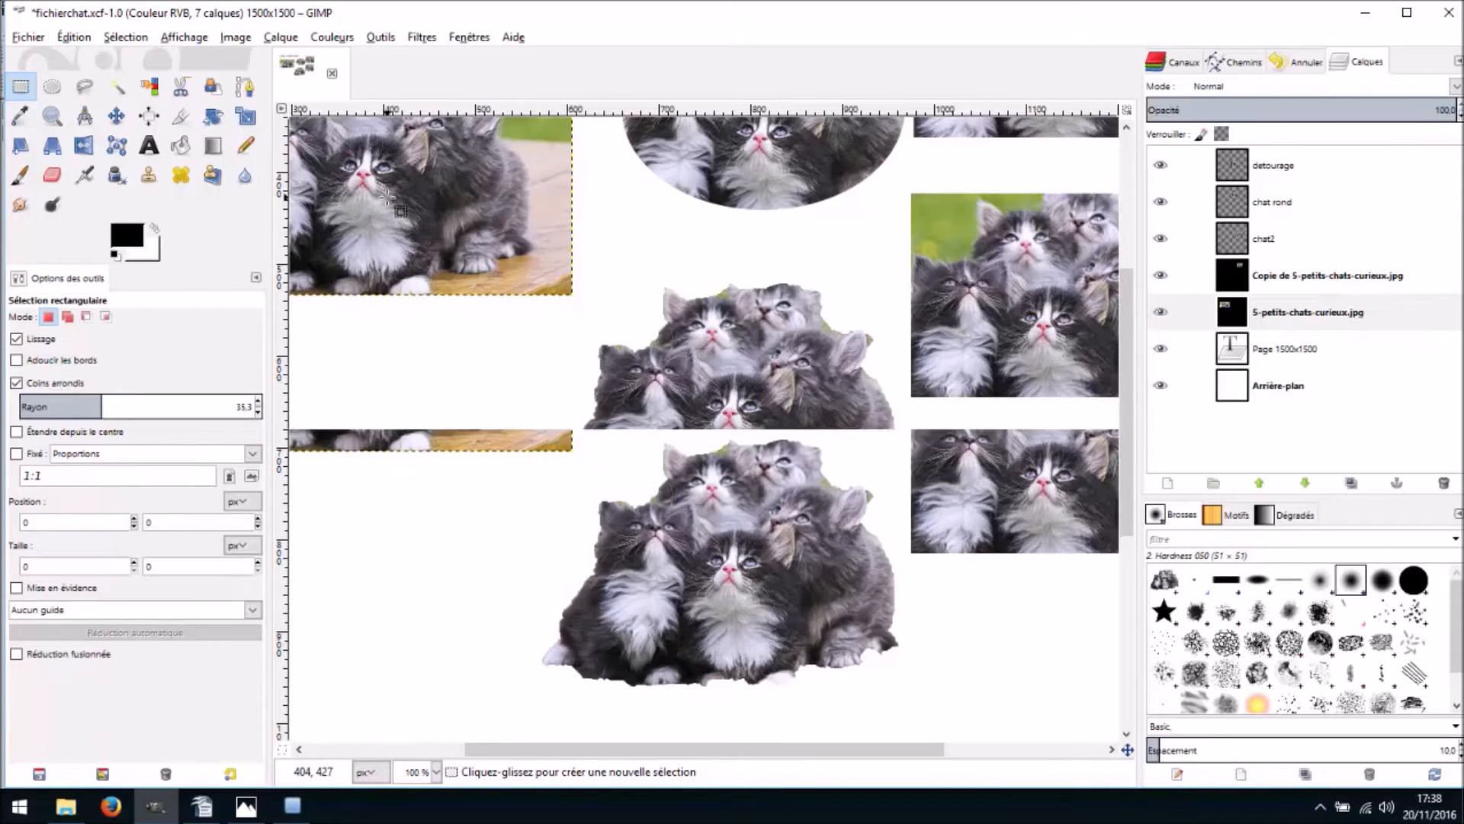
{"action": "left_click_drag", "start_coordinate": [751, 750], "coordinate": [593, 750]}
{"action": "left_click_drag", "start_coordinate": [464, 218], "coordinate": [803, 416]}
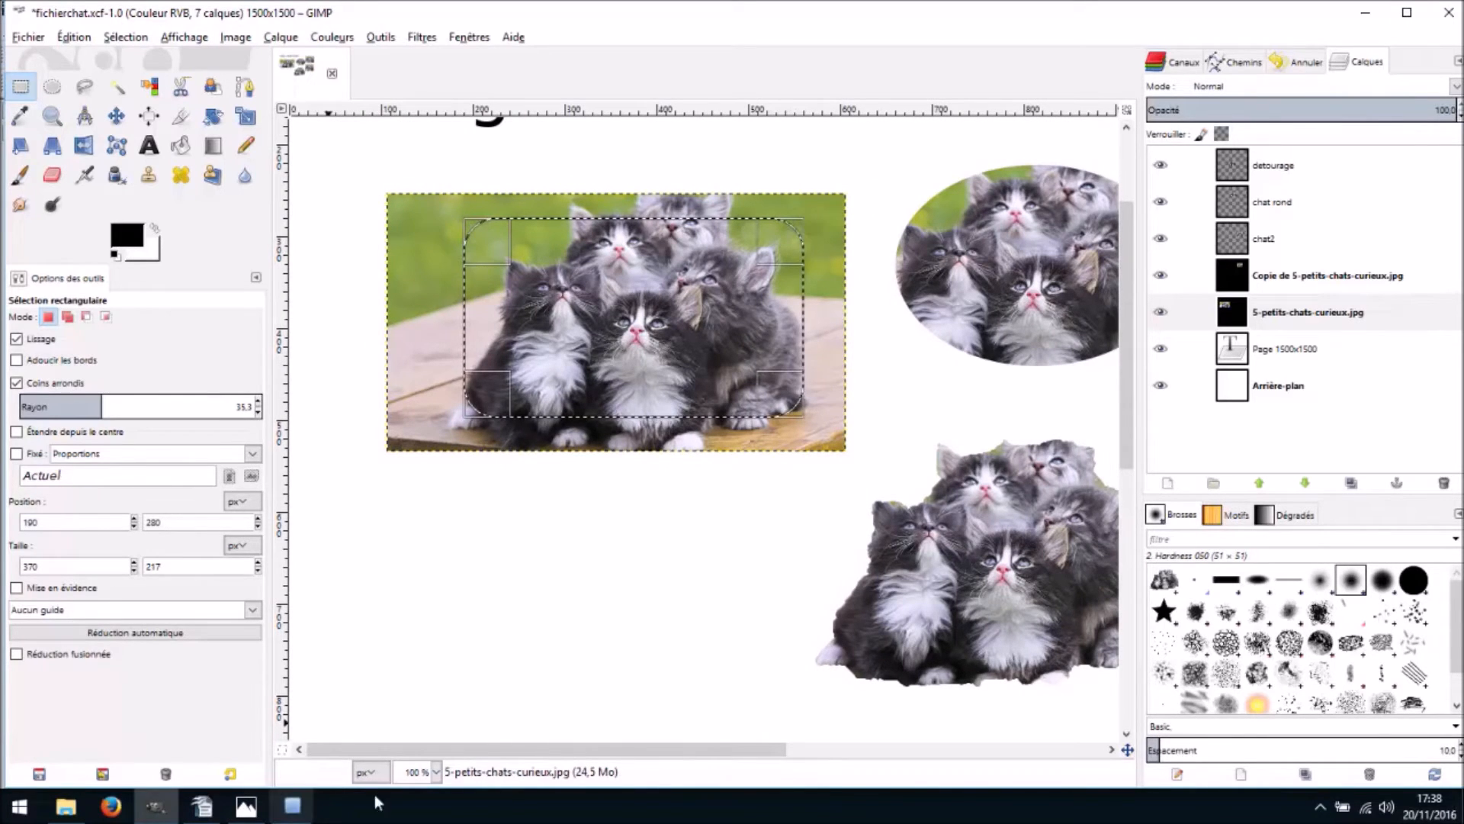
Check the rounded corners up close and enlarge the selection from its upper-right corner to about 377 × 230 px
{"action": "left_click", "coordinate": [436, 772]}
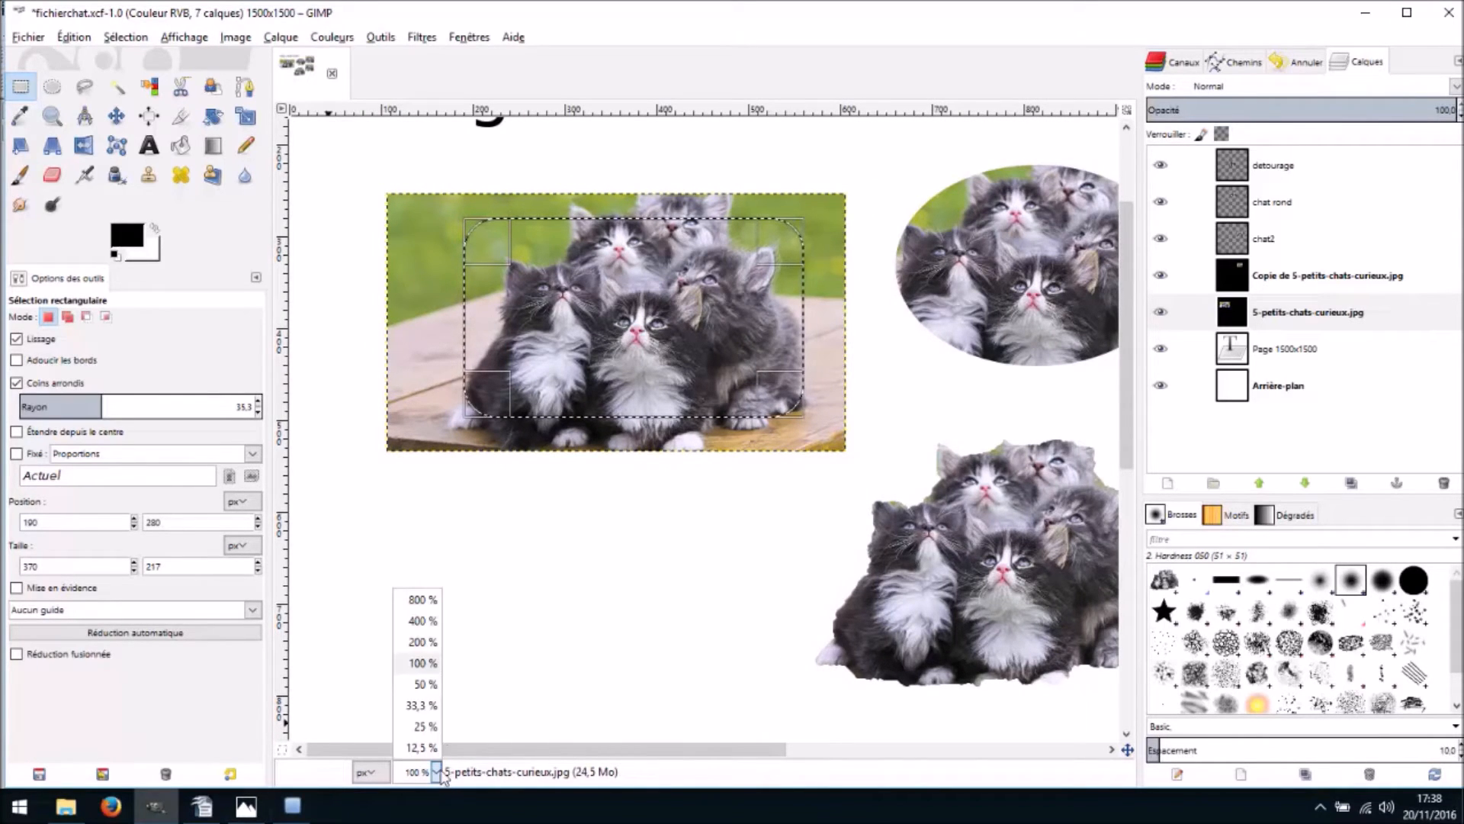
{"action": "left_click", "coordinate": [422, 641]}
{"action": "scroll", "coordinate": [483, 412], "scroll_direction": "up", "scroll_amount": 2}
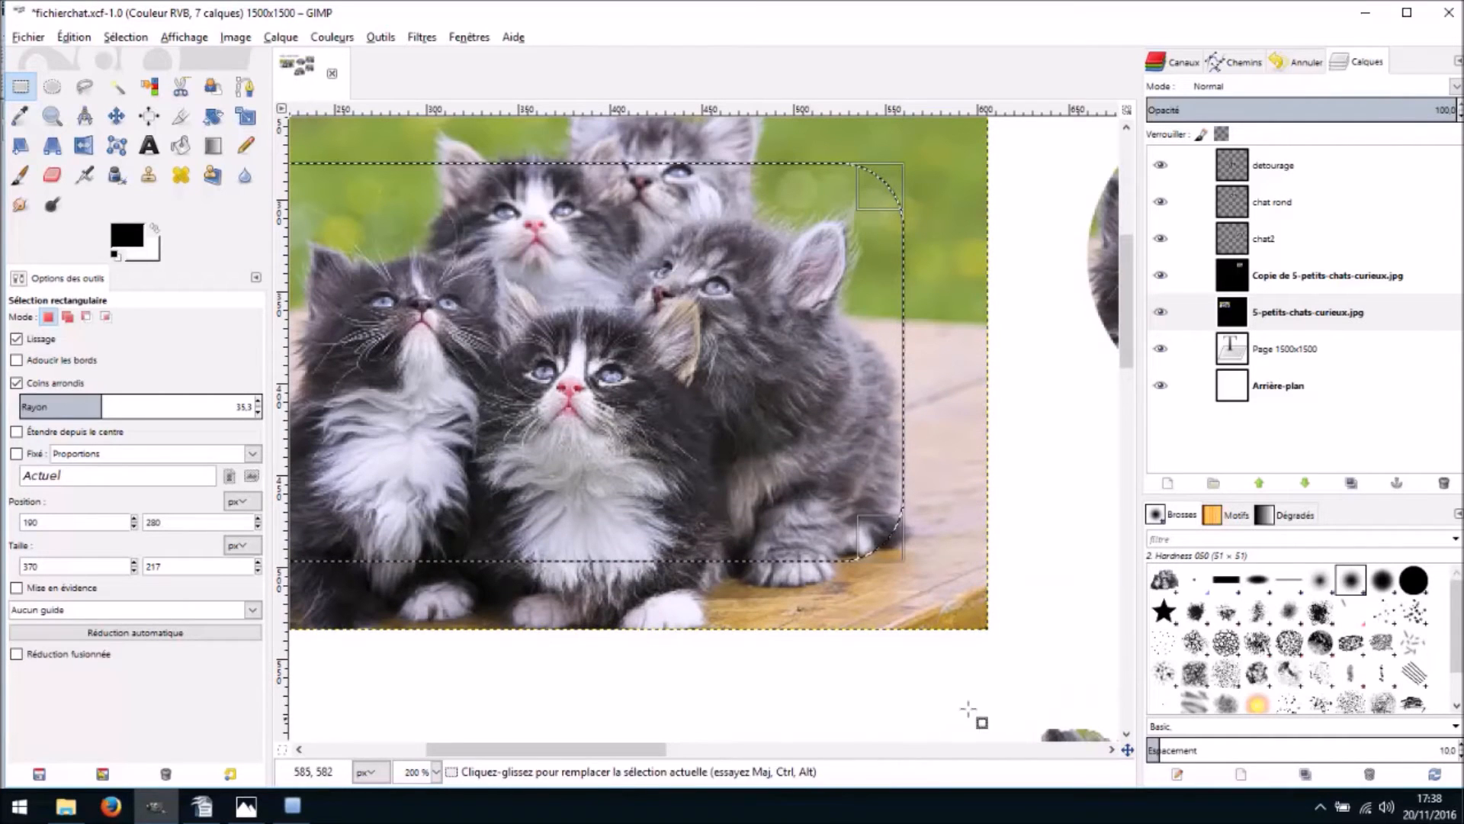
{"action": "left_click_drag", "start_coordinate": [606, 751], "coordinate": [490, 749]}
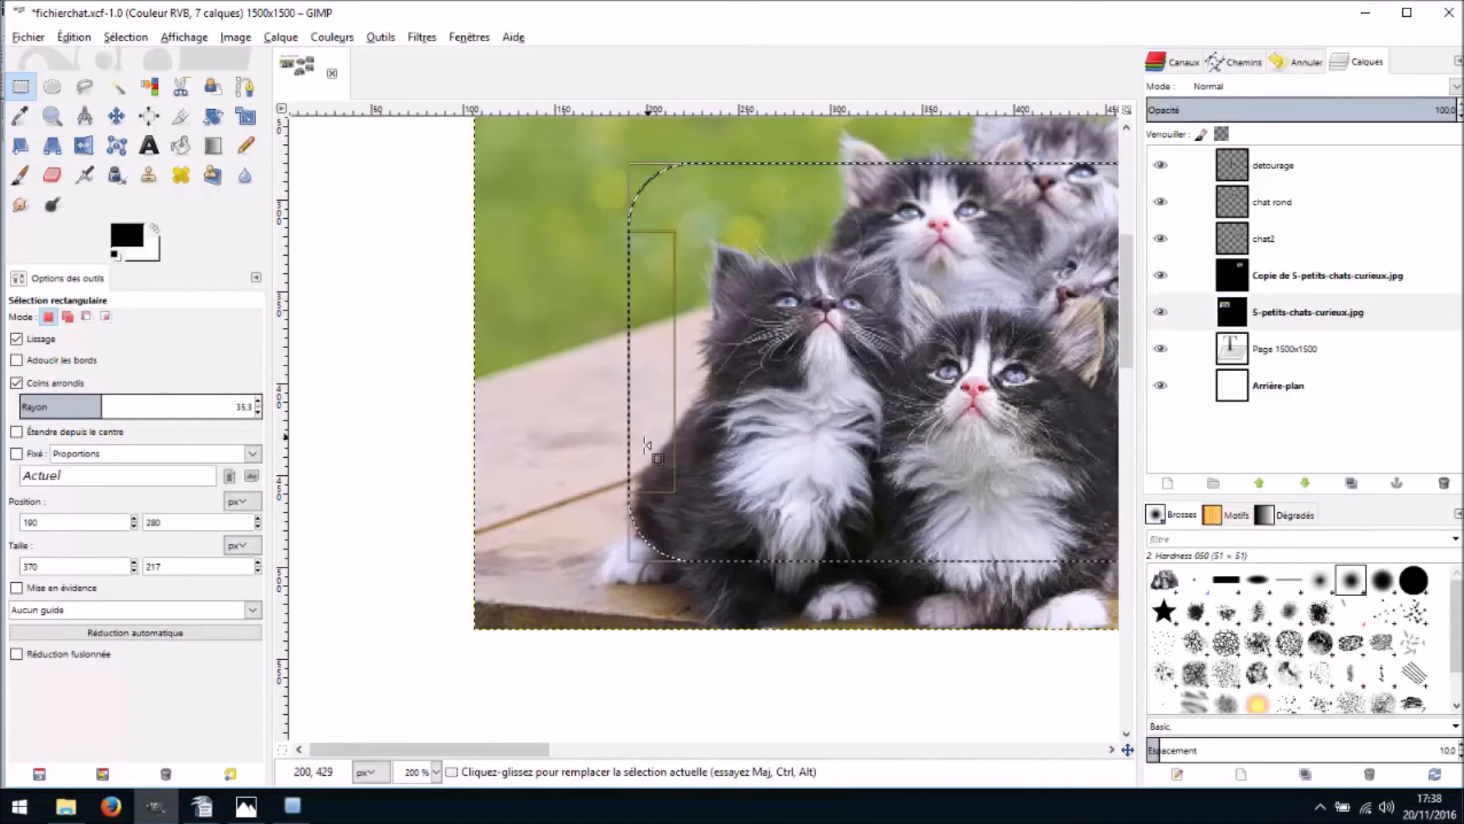
{"action": "left_click_drag", "start_coordinate": [465, 751], "coordinate": [604, 751]}
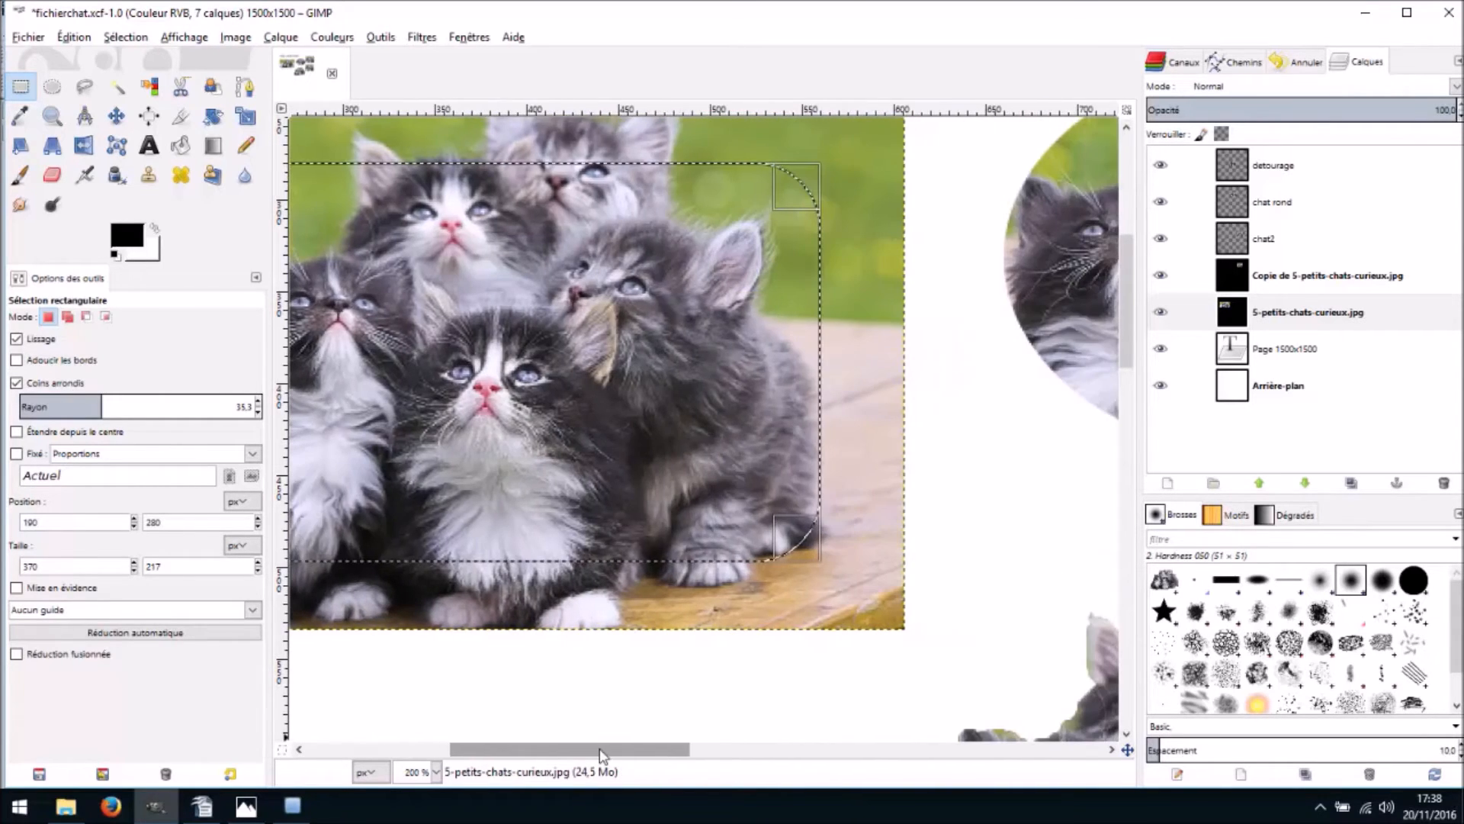
{"action": "left_click_drag", "start_coordinate": [814, 177], "coordinate": [828, 154]}
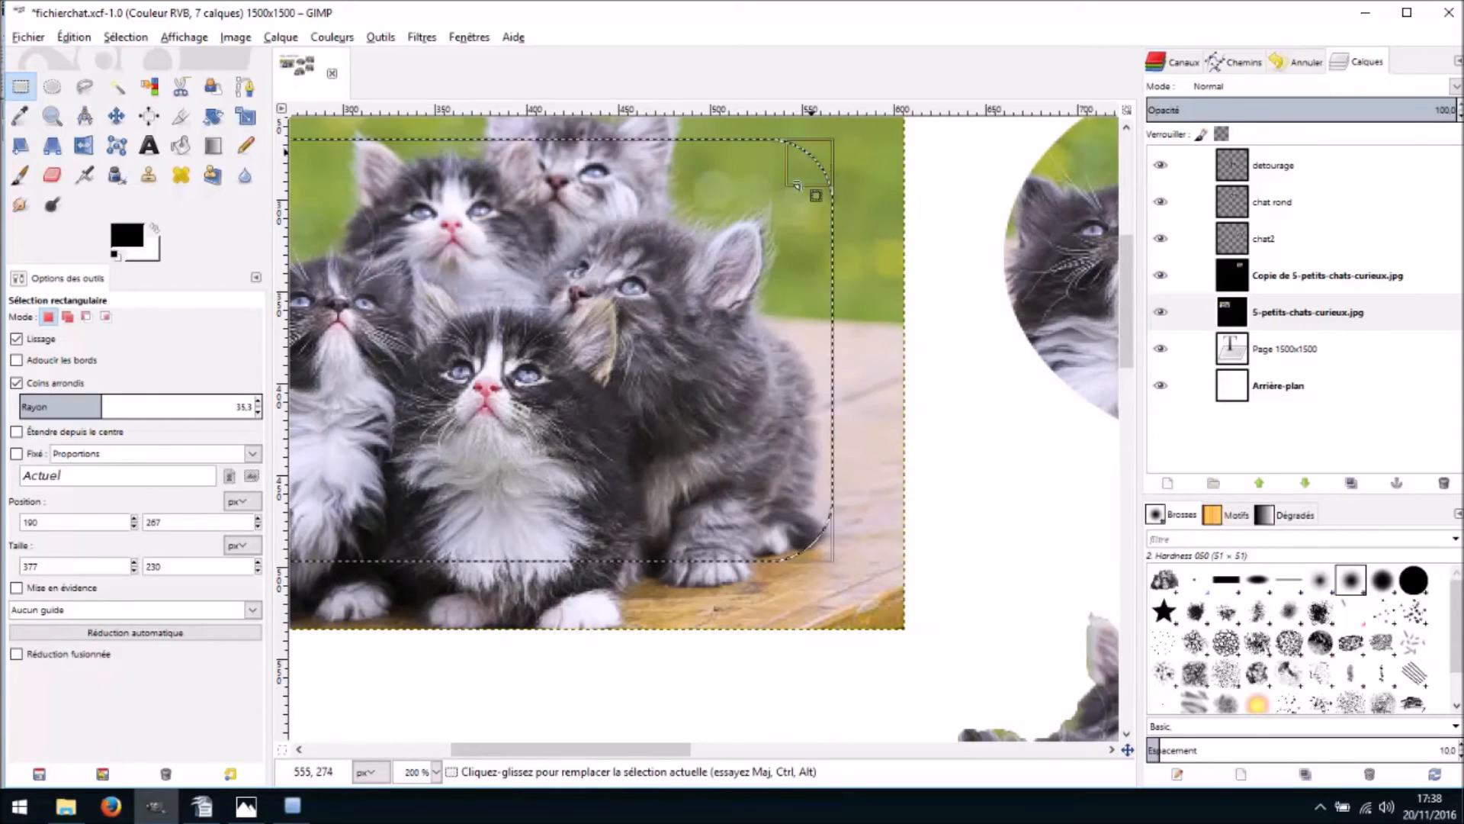
{"action": "left_click_drag", "start_coordinate": [595, 755], "coordinate": [503, 751]}
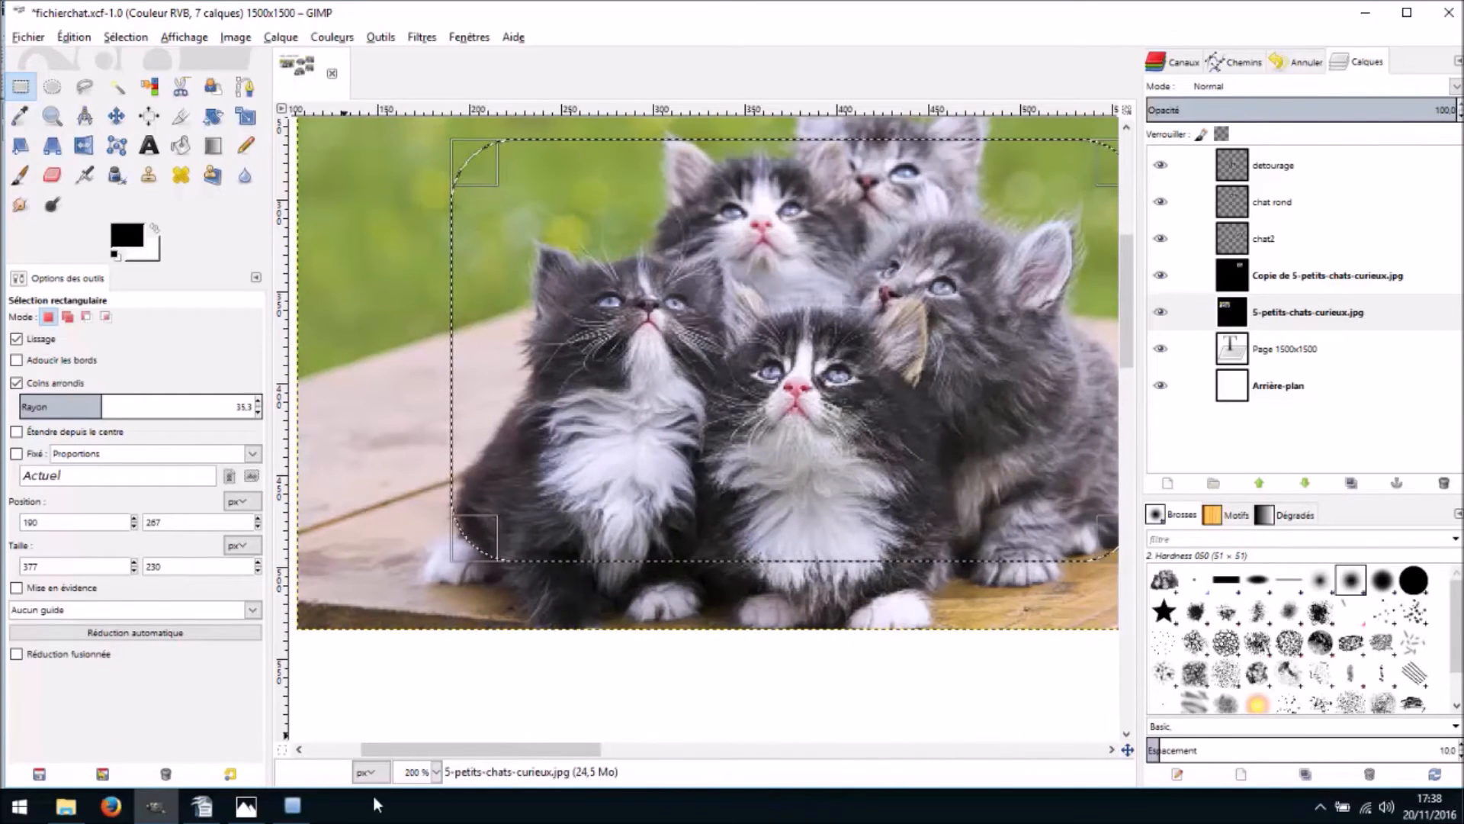
{"action": "left_click", "coordinate": [436, 771]}
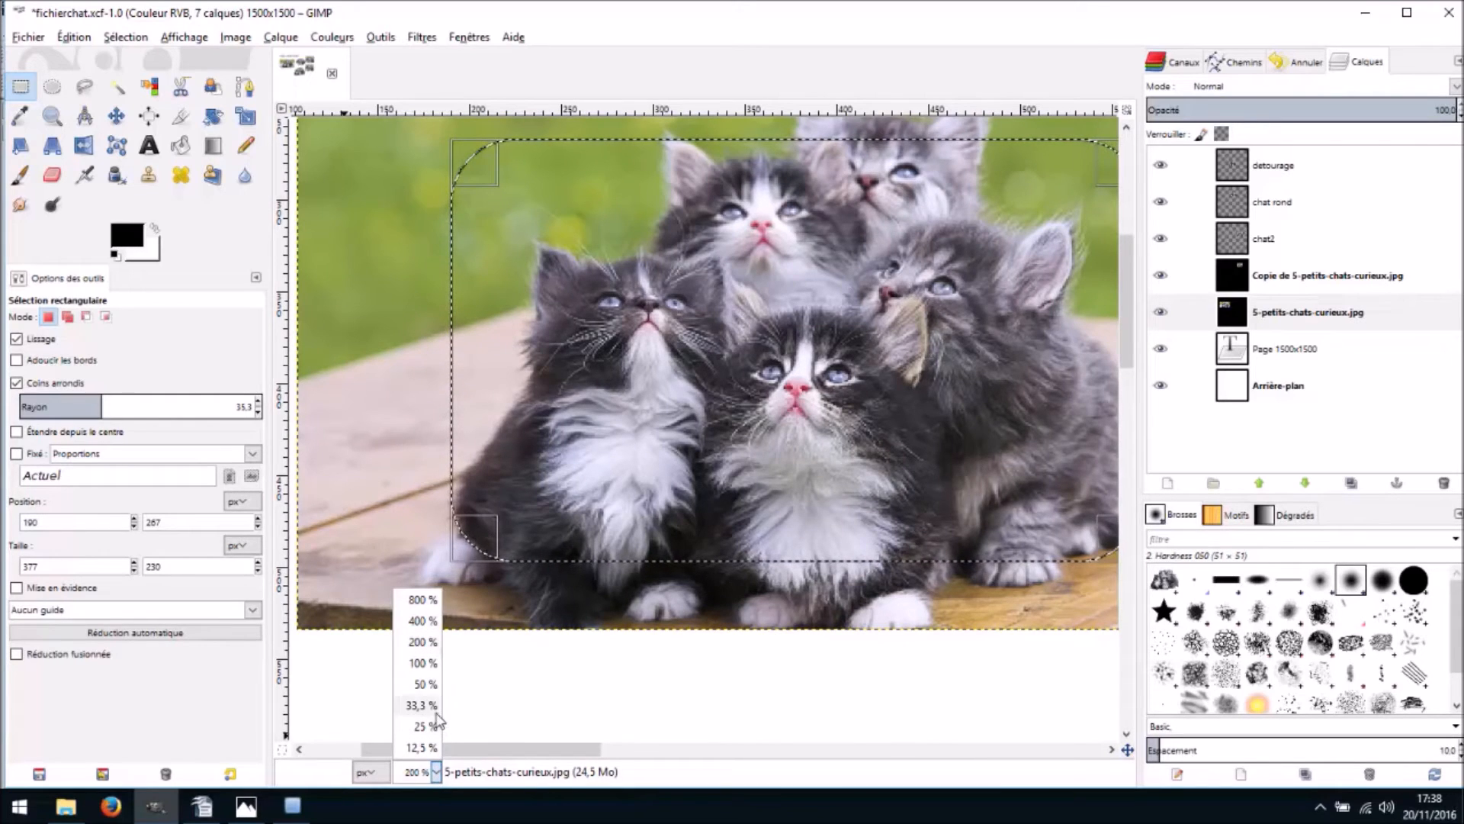
Copy the kittens inside the rounded rectangular selection of the original photo and paste them as a floating selection
{"action": "left_click", "coordinate": [424, 662]}
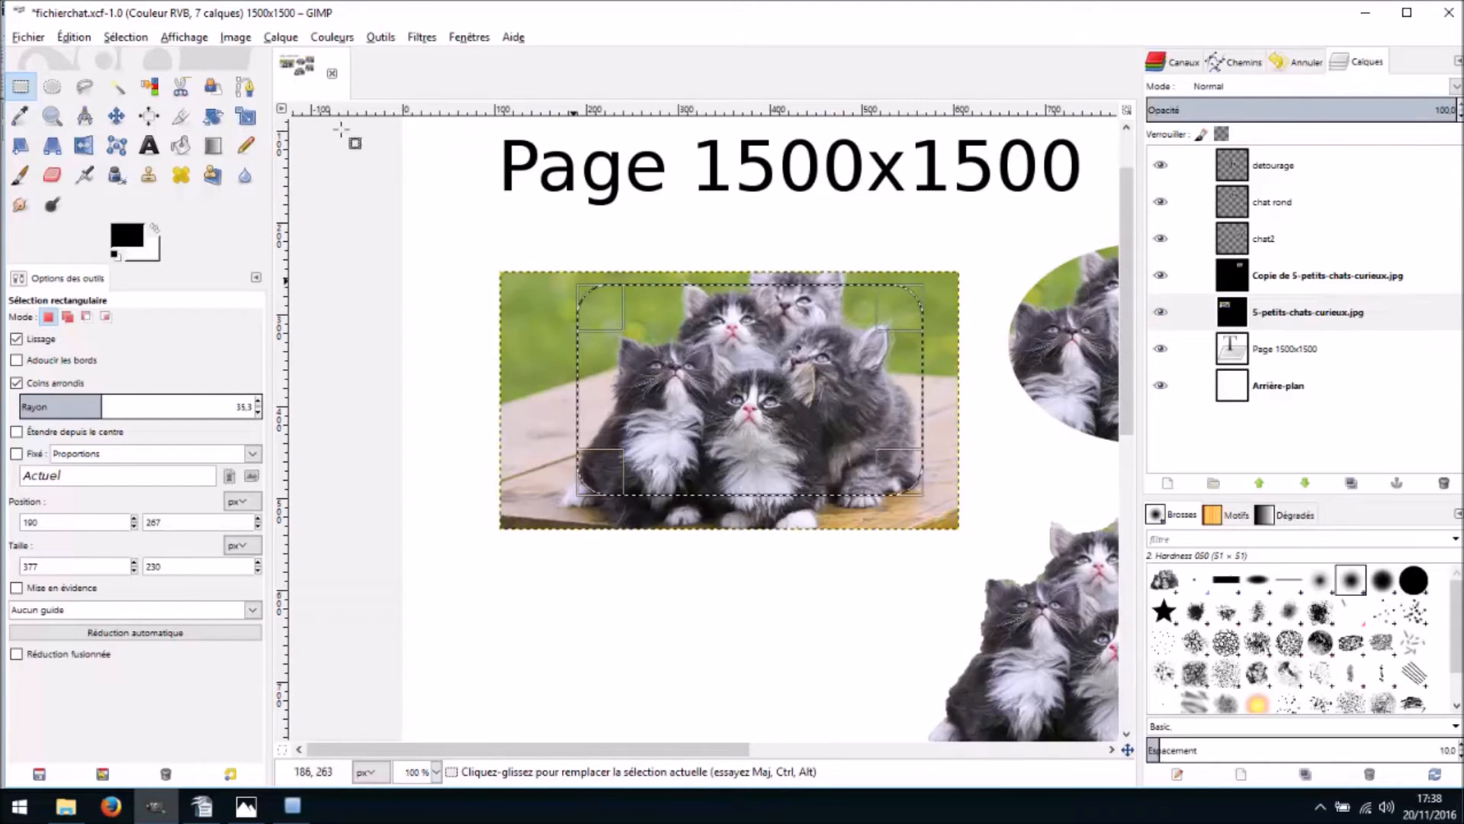
{"action": "left_click", "coordinate": [74, 37]}
{"action": "left_click", "coordinate": [93, 165]}
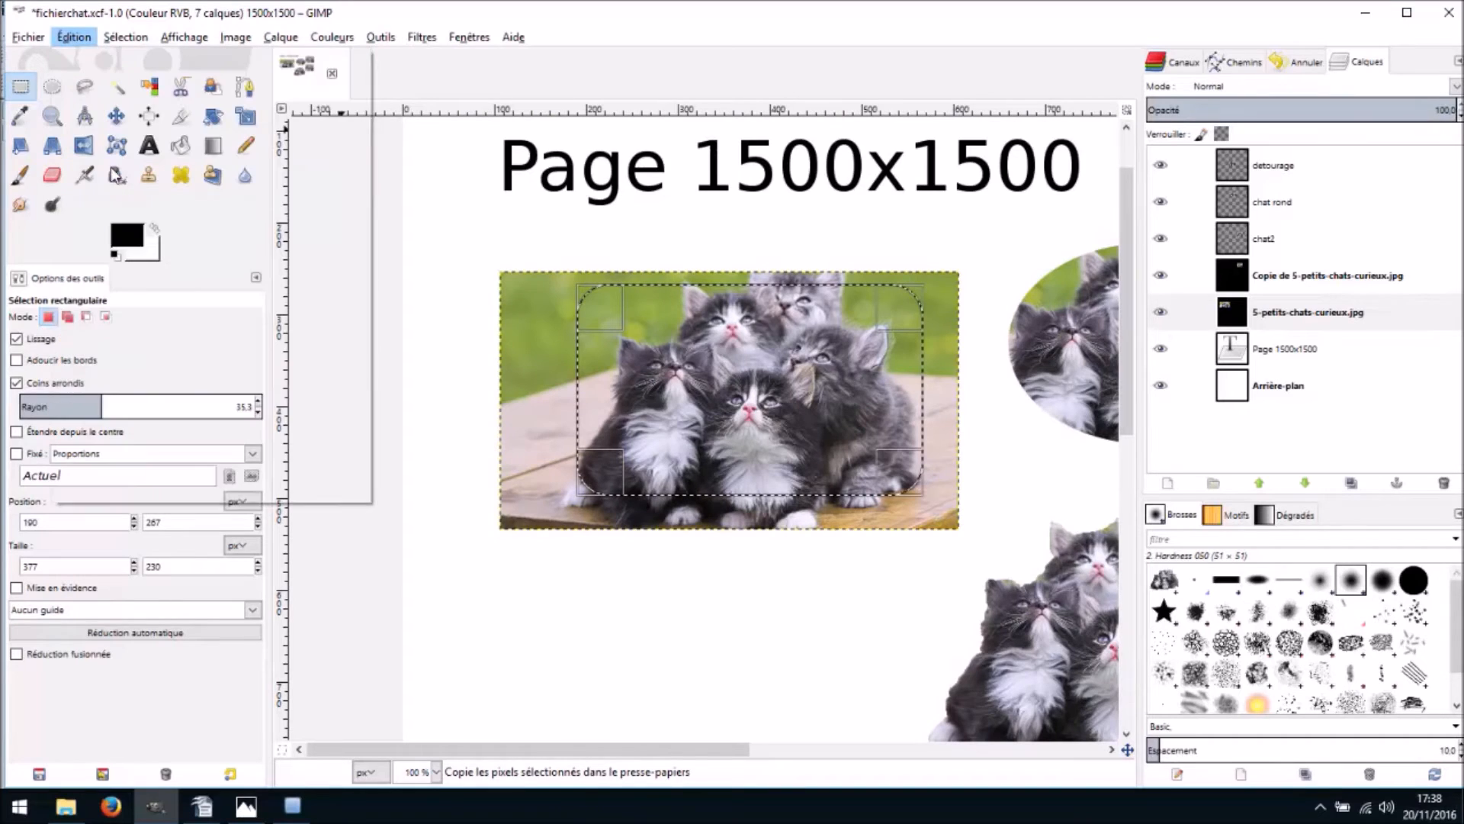
{"action": "left_click", "coordinate": [73, 38]}
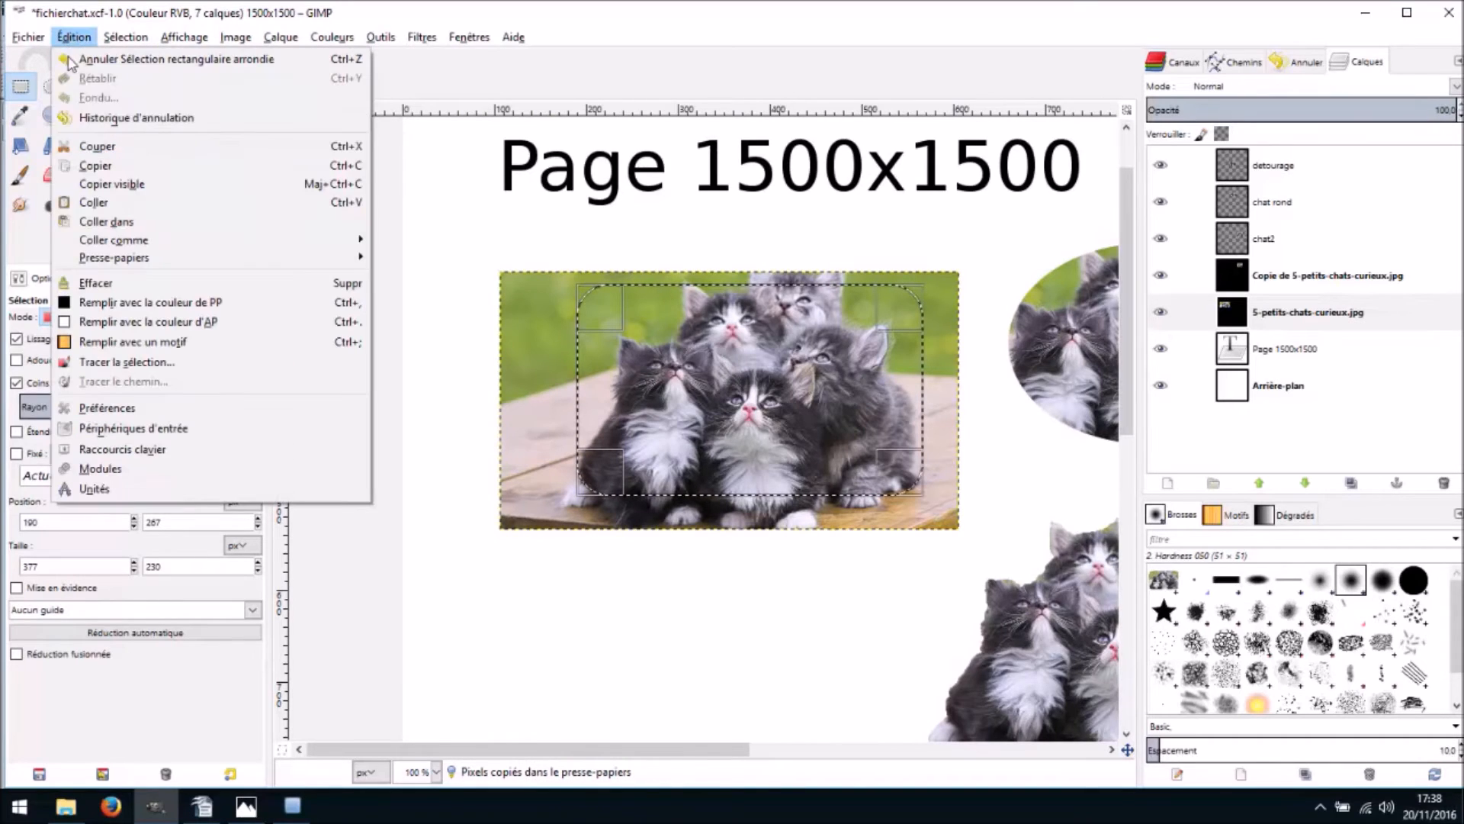
{"action": "left_click", "coordinate": [105, 203]}
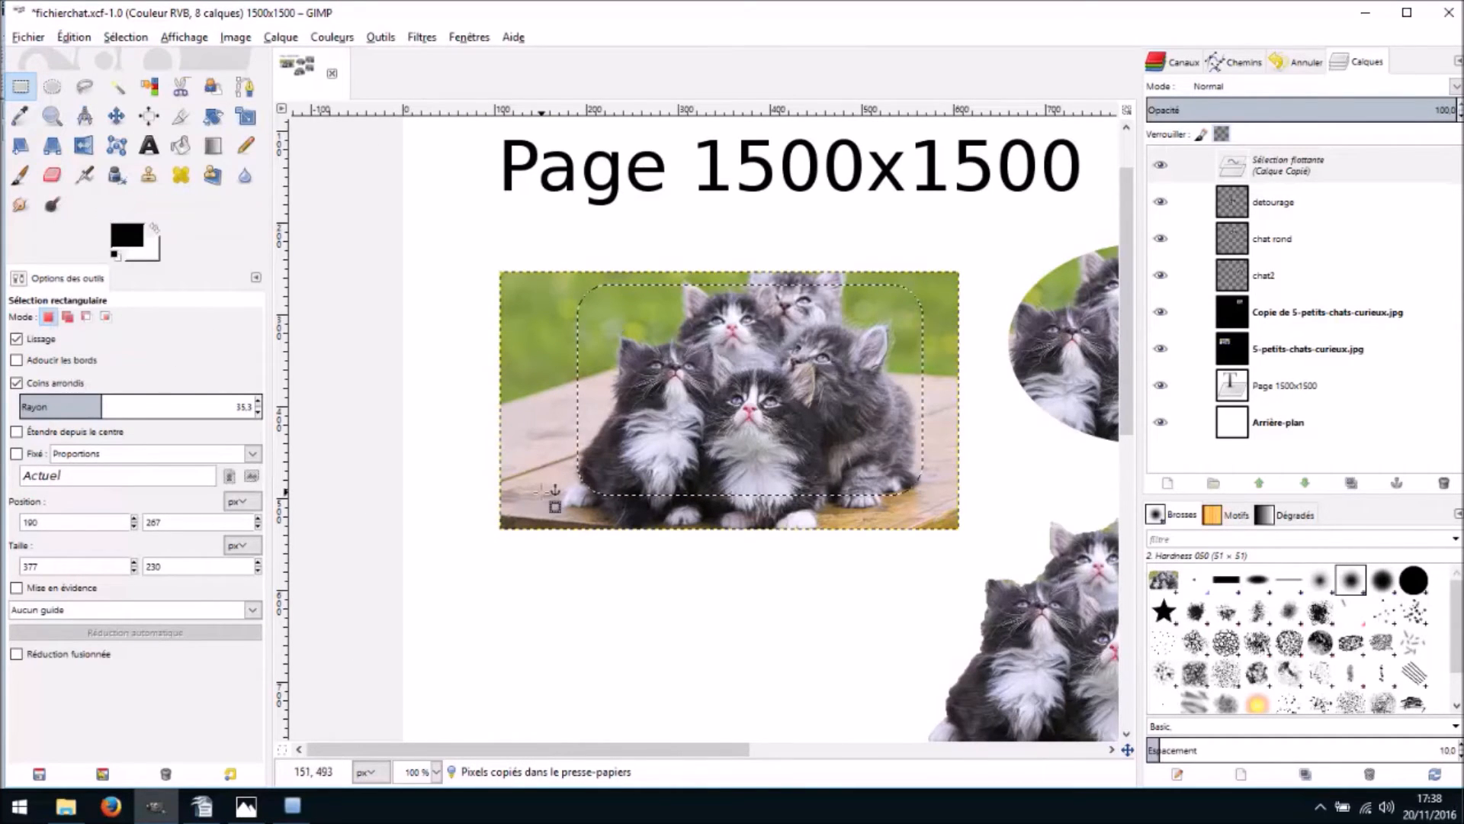
Turn the pasted floating selection into a layer by renaming it "coin arrondi"
{"action": "double_click", "coordinate": [1288, 172]}
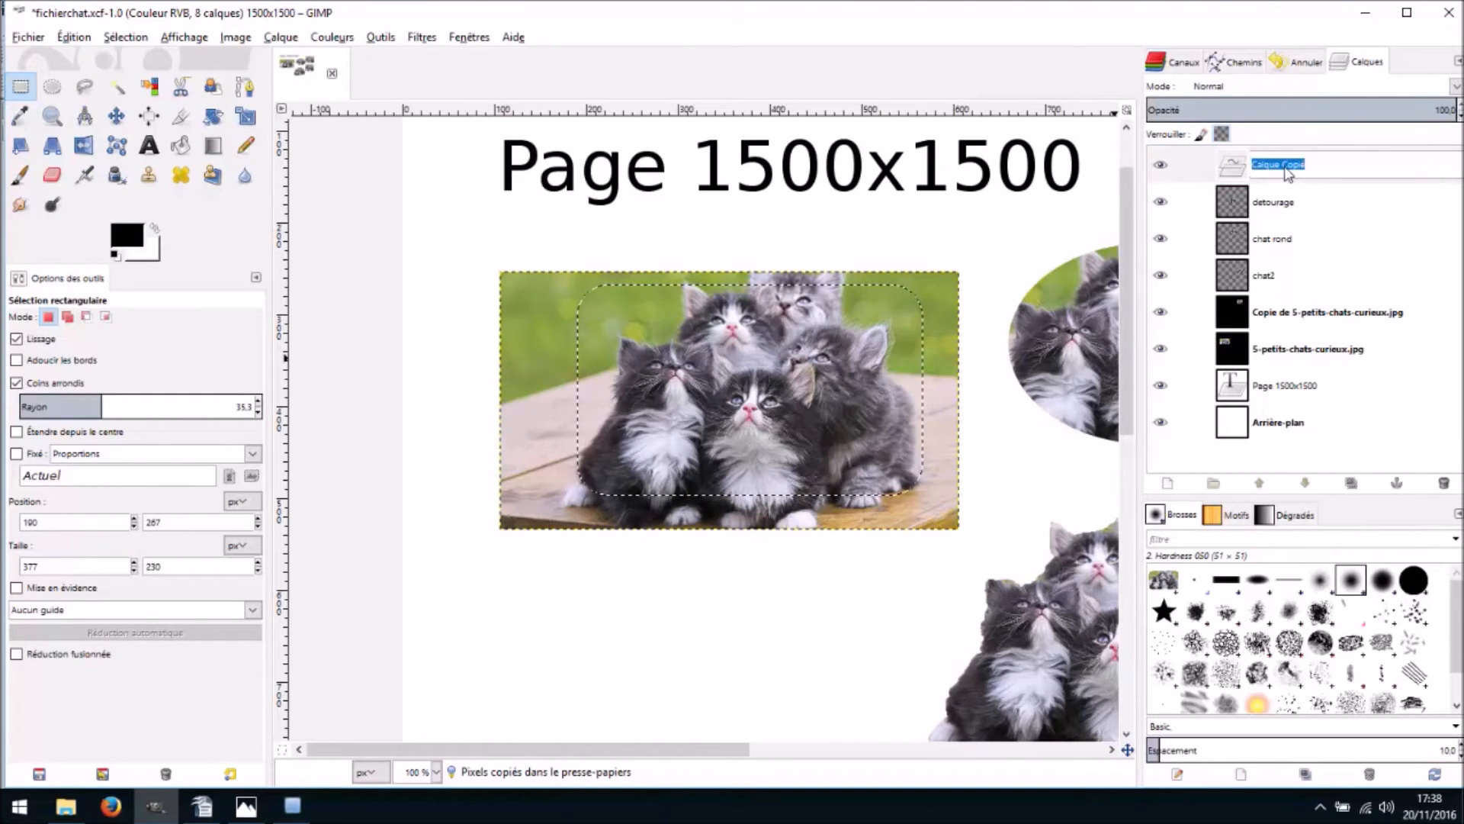
{"action": "type", "text": "coin arrondi"}
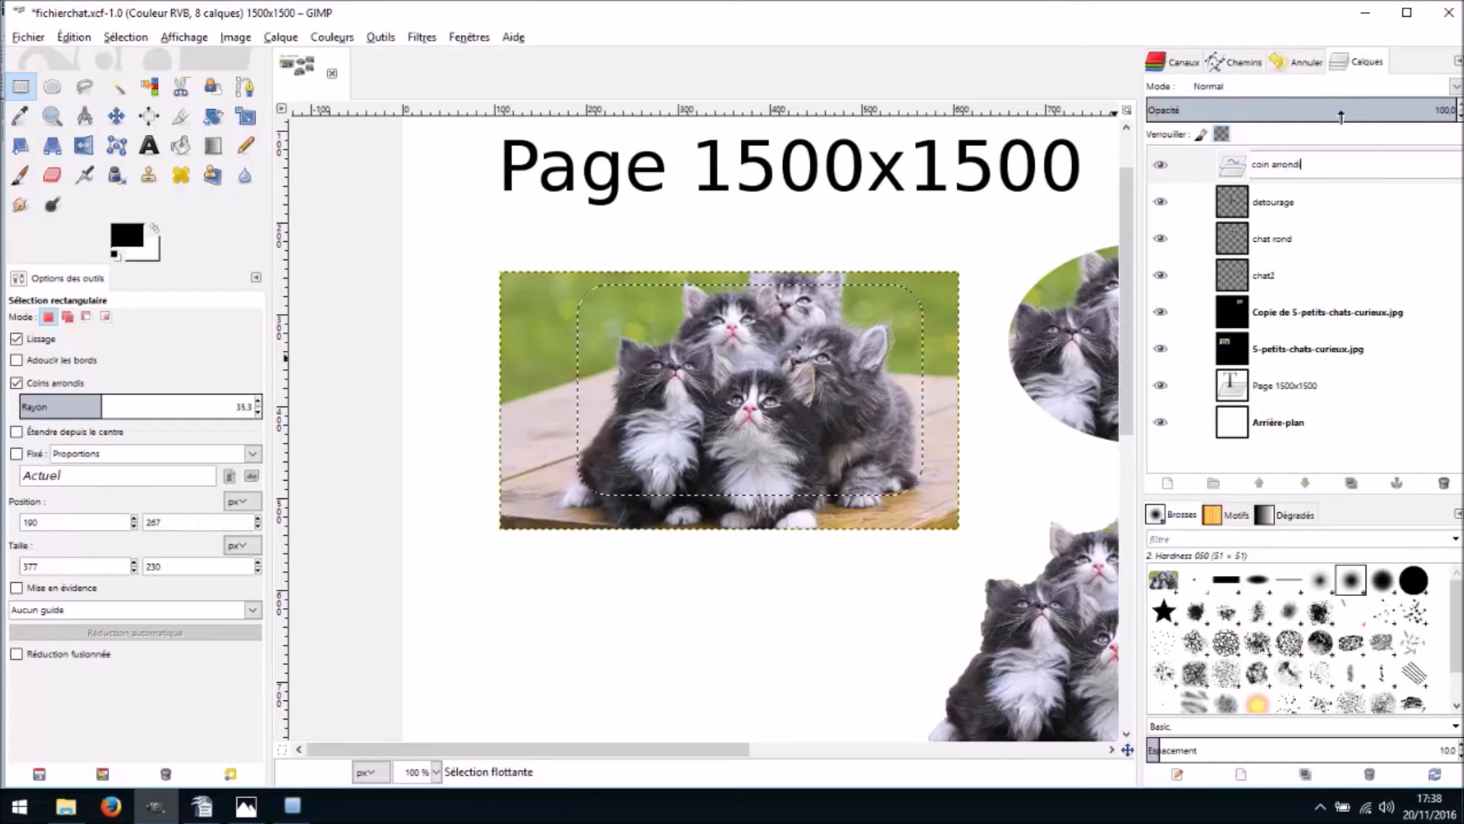
{"action": "key", "text": "Return"}
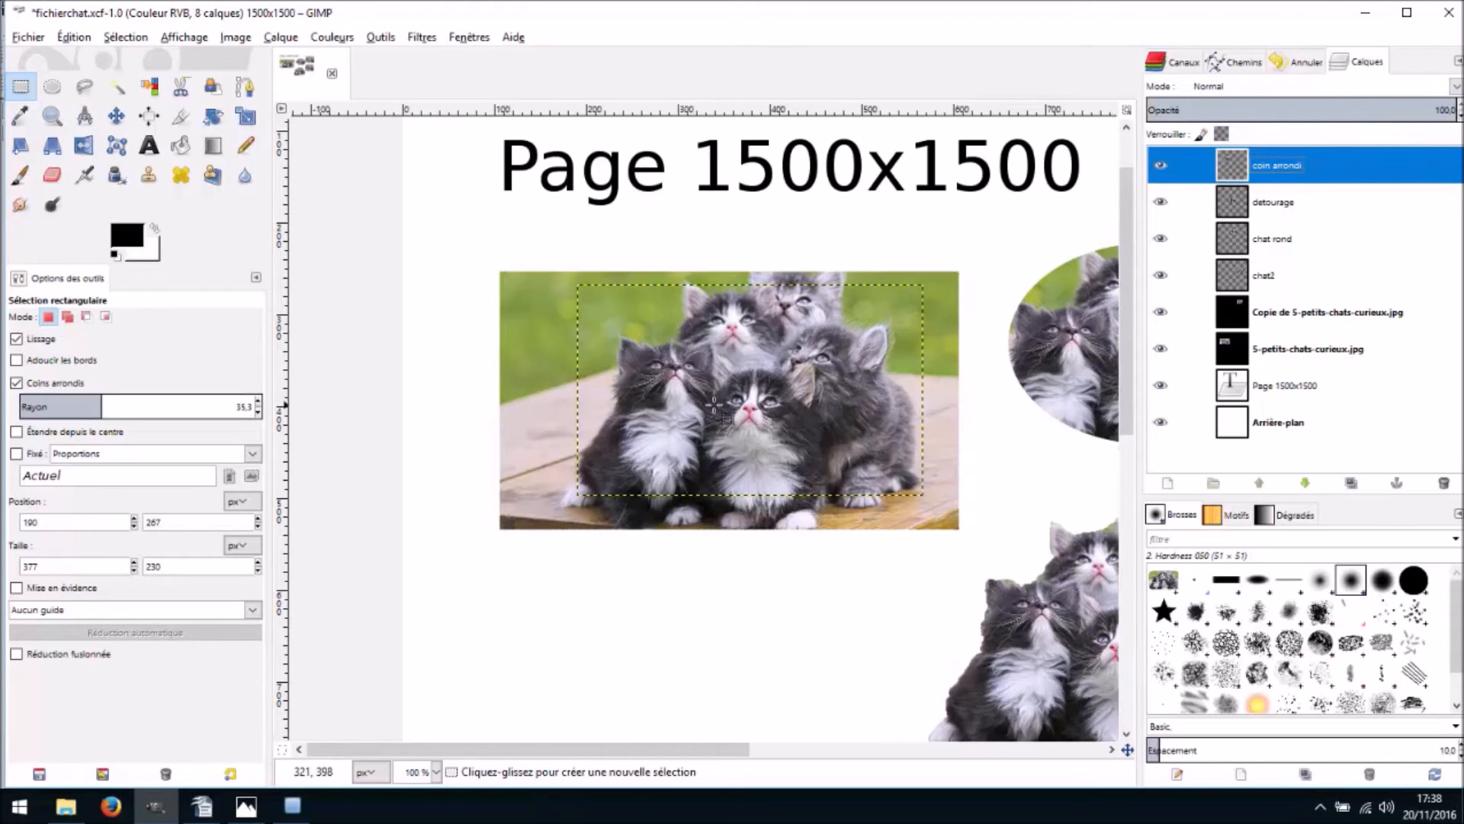
Move the coin arrondi layer about 111 px left and 340 px down, into the empty area below the original photo
{"action": "key", "text": "m"}
{"action": "scroll", "coordinate": [668, 434], "scroll_direction": "down", "scroll_amount": 2}
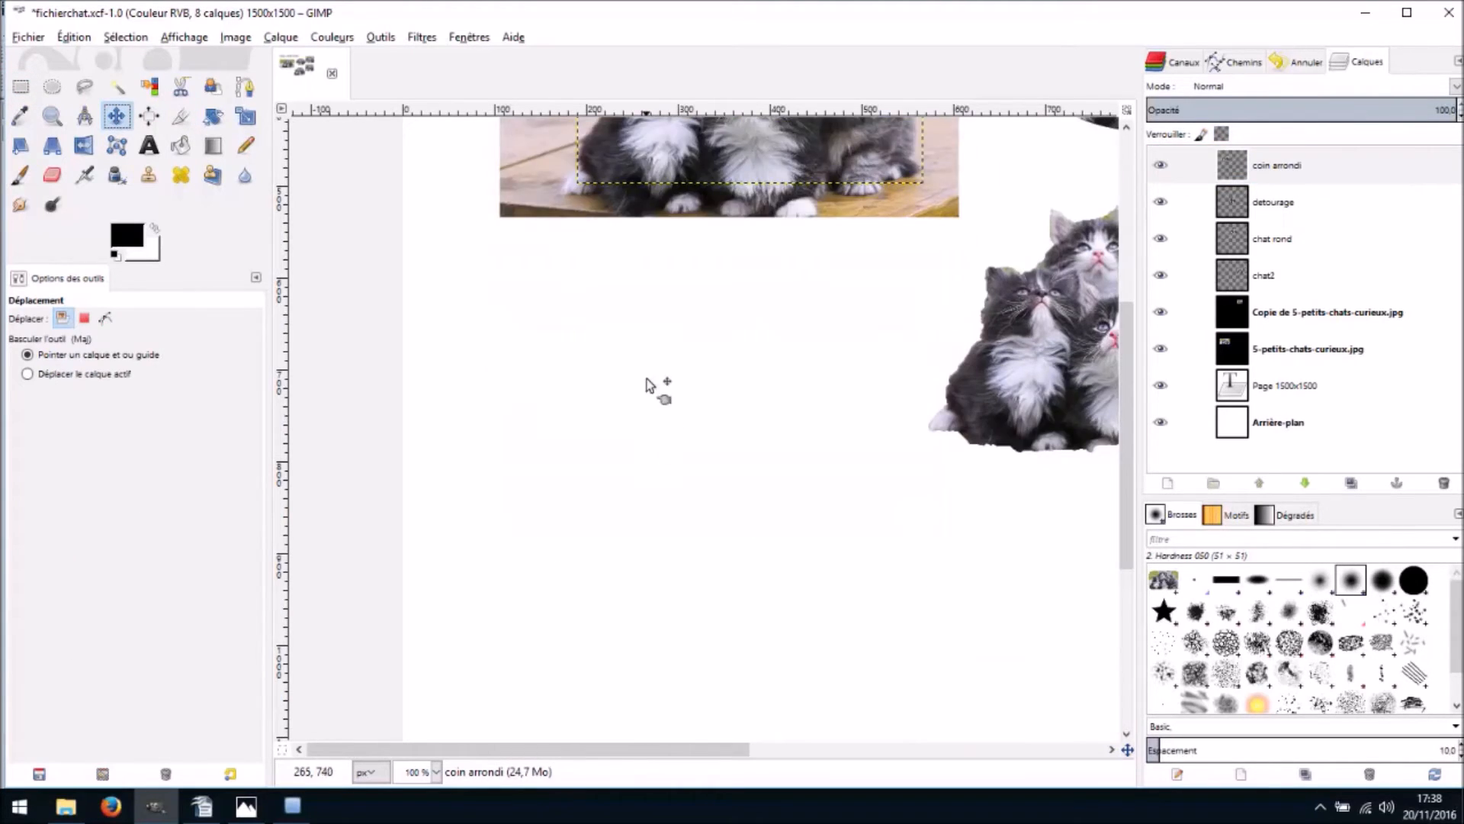
{"action": "scroll", "coordinate": [654, 386], "scroll_direction": "up", "scroll_amount": 1}
{"action": "left_click_drag", "start_coordinate": [730, 255], "coordinate": [630, 567]}
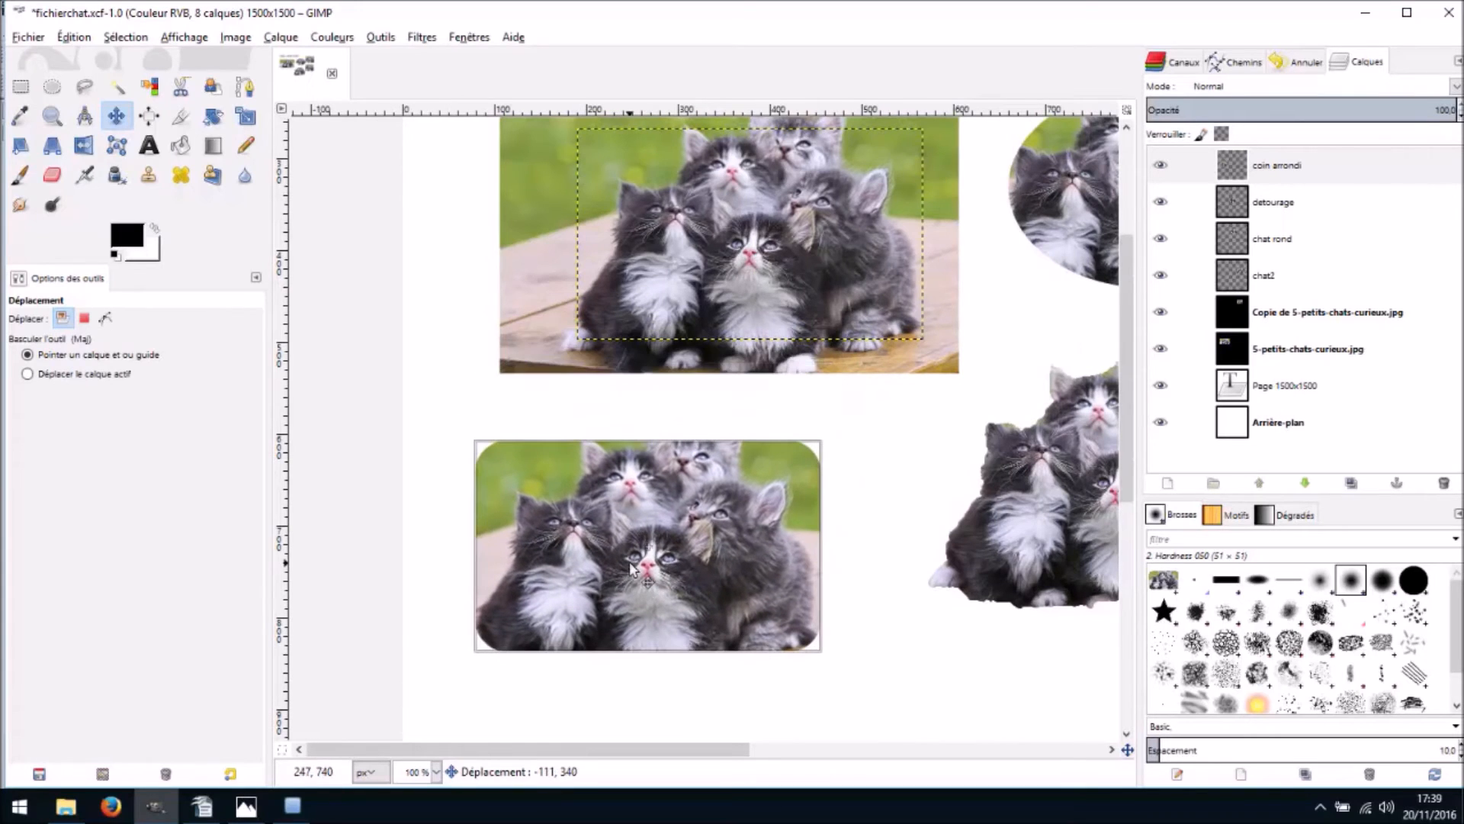
{"action": "scroll", "coordinate": [843, 451], "scroll_direction": "down", "scroll_amount": 3}
{"action": "scroll", "coordinate": [852, 477], "scroll_direction": "up", "scroll_amount": 3}
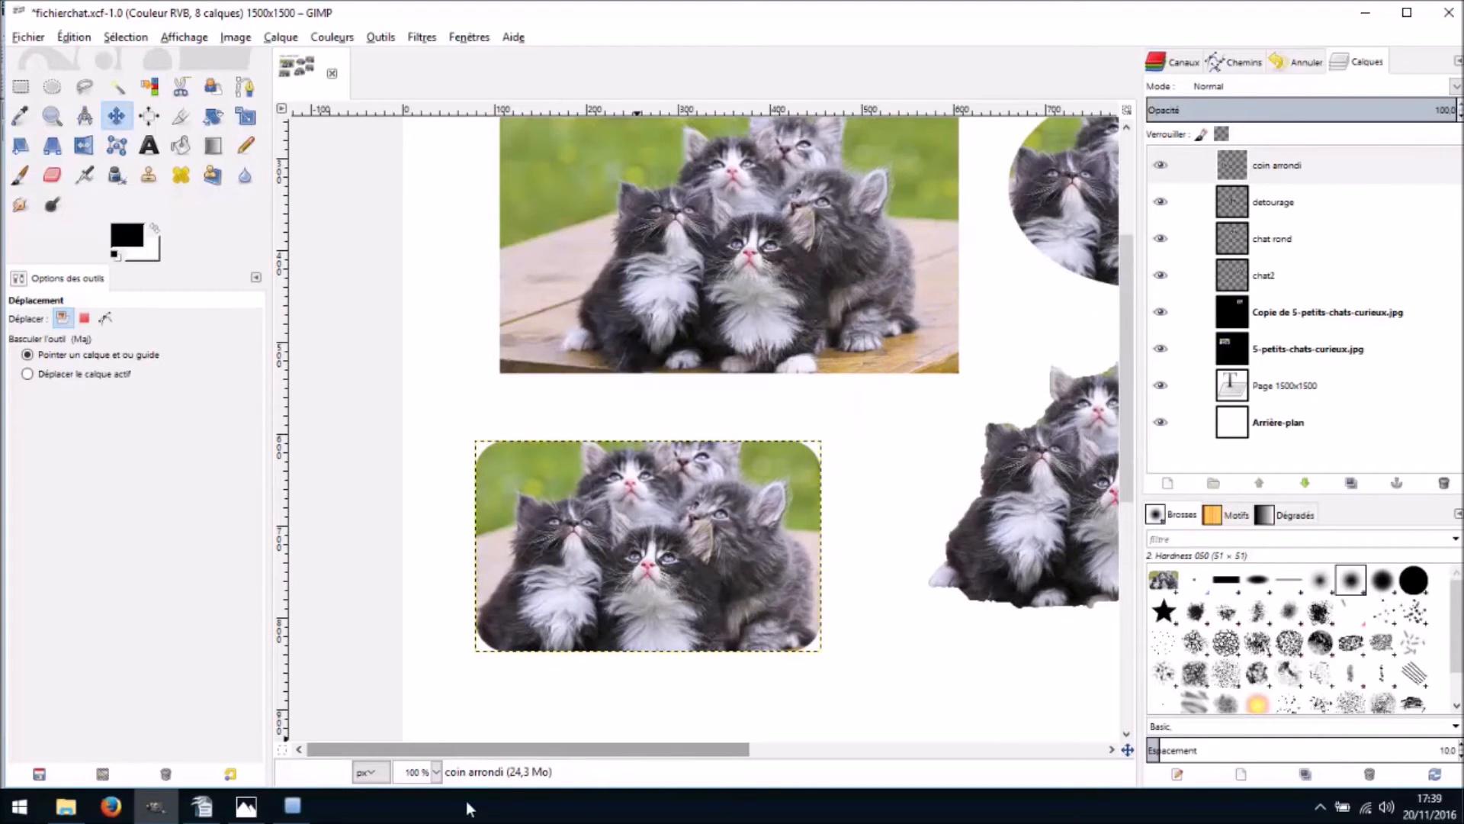
{"action": "mouse_move", "coordinate": [588, 749]}
{"action": "left_mouse_down"}
{"action": "mouse_move", "coordinate": [776, 734]}
{"action": "mouse_move", "coordinate": [594, 736]}
{"action": "left_mouse_up"}
Check the example layout lesselections.jpg in Photos and return to the kitten page in GIMP
{"action": "left_click", "coordinate": [248, 810]}
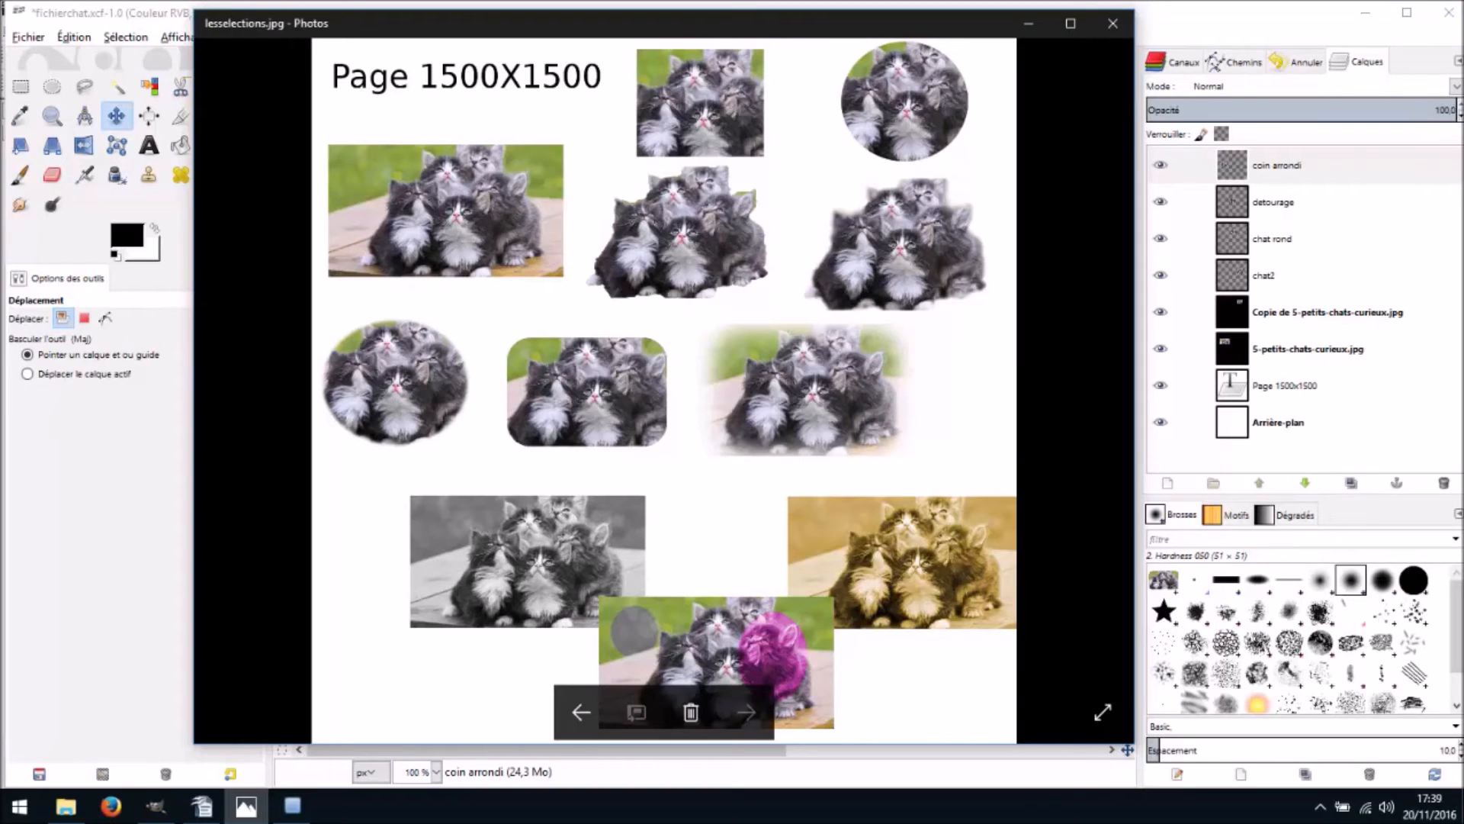
{"action": "left_click", "coordinate": [155, 807]}
{"action": "scroll", "coordinate": [392, 397], "scroll_direction": "down", "scroll_amount": 3}
{"action": "scroll", "coordinate": [392, 397], "scroll_direction": "up", "scroll_amount": 5}
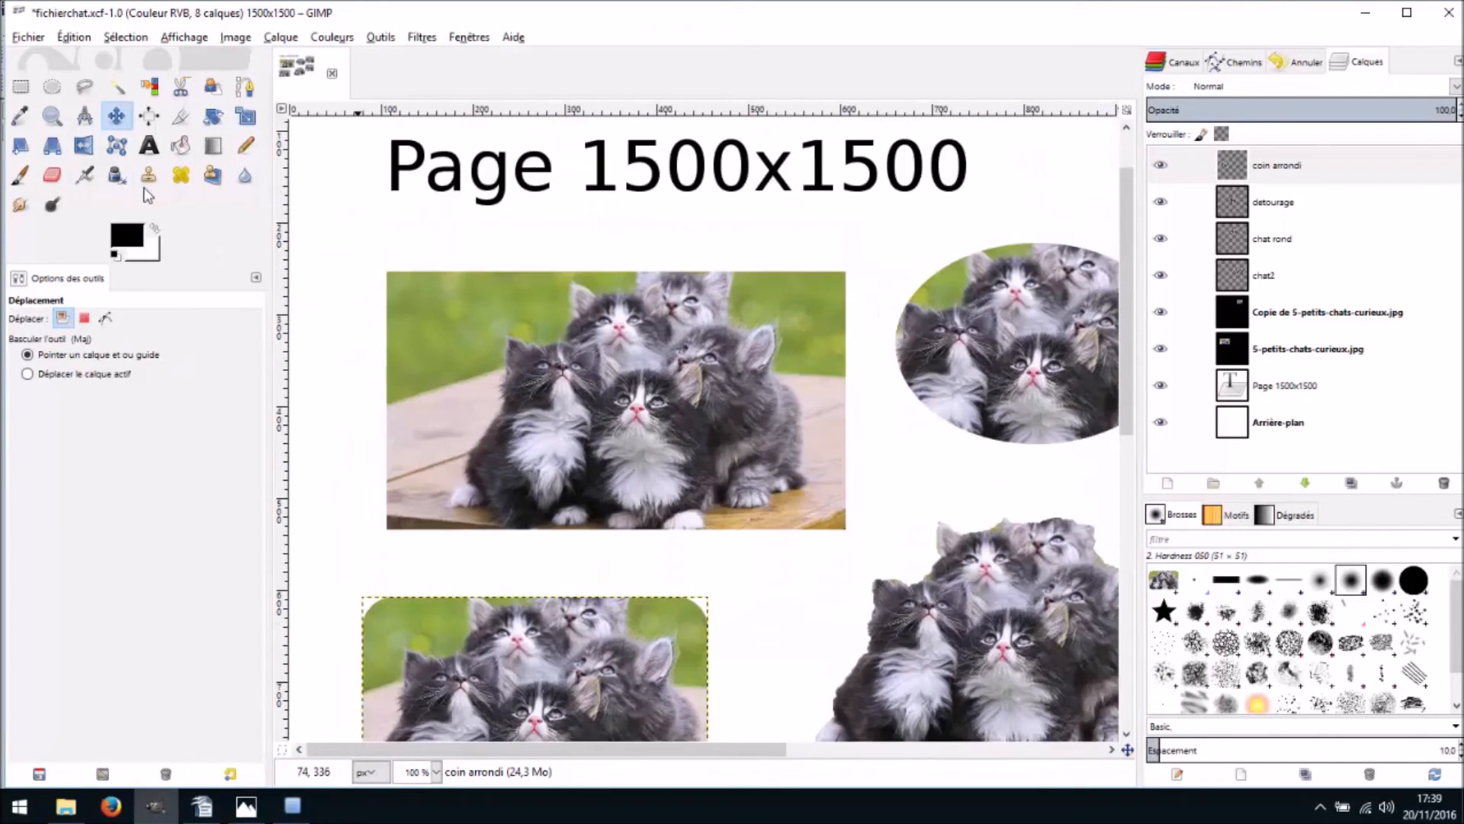
Make the 5-petits-chats-curieux.jpg layer active and switch to the elliptical selection tool
{"action": "left_click", "coordinate": [1247, 356]}
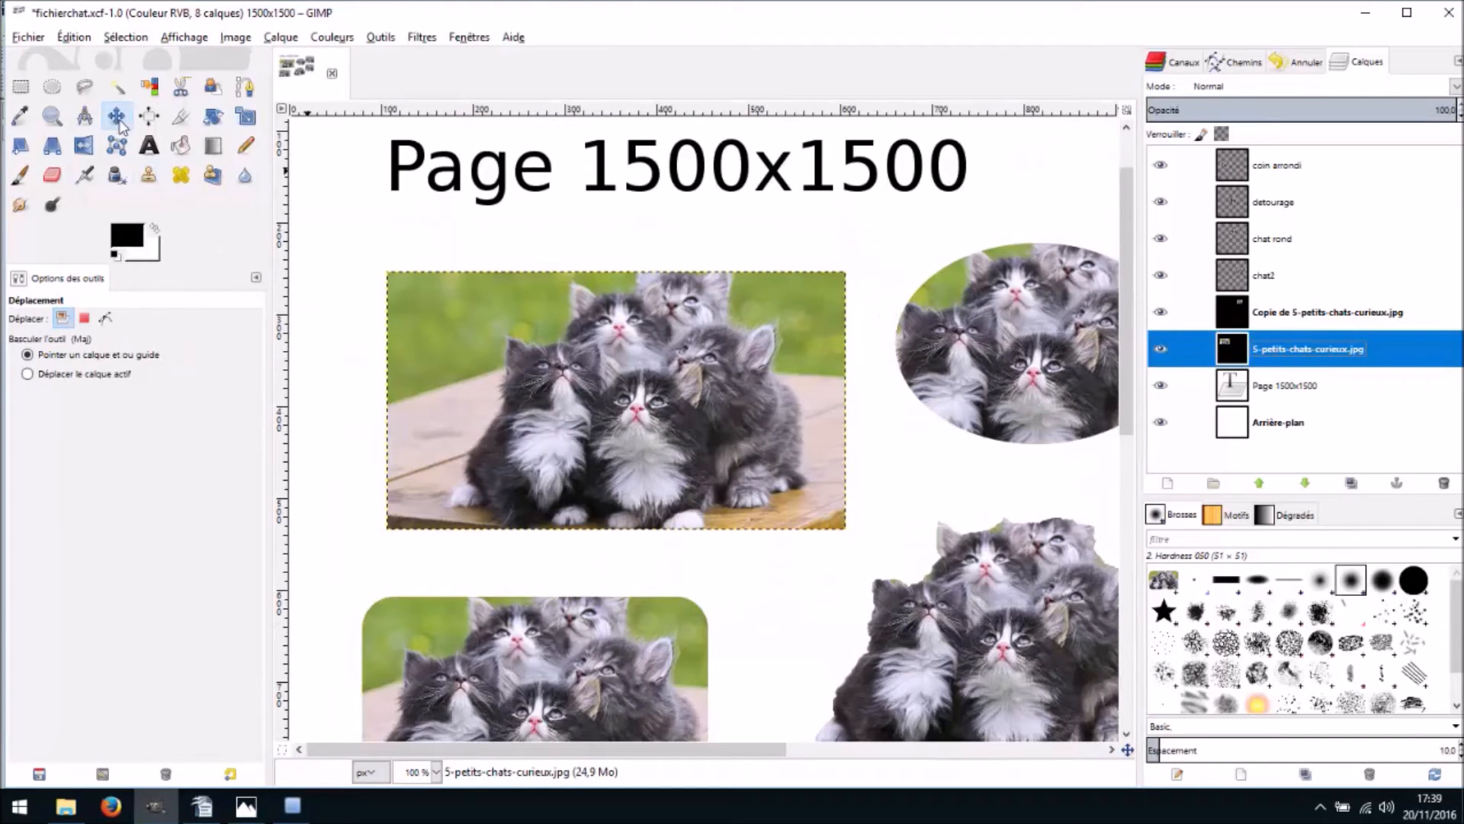
{"action": "left_click", "coordinate": [53, 88]}
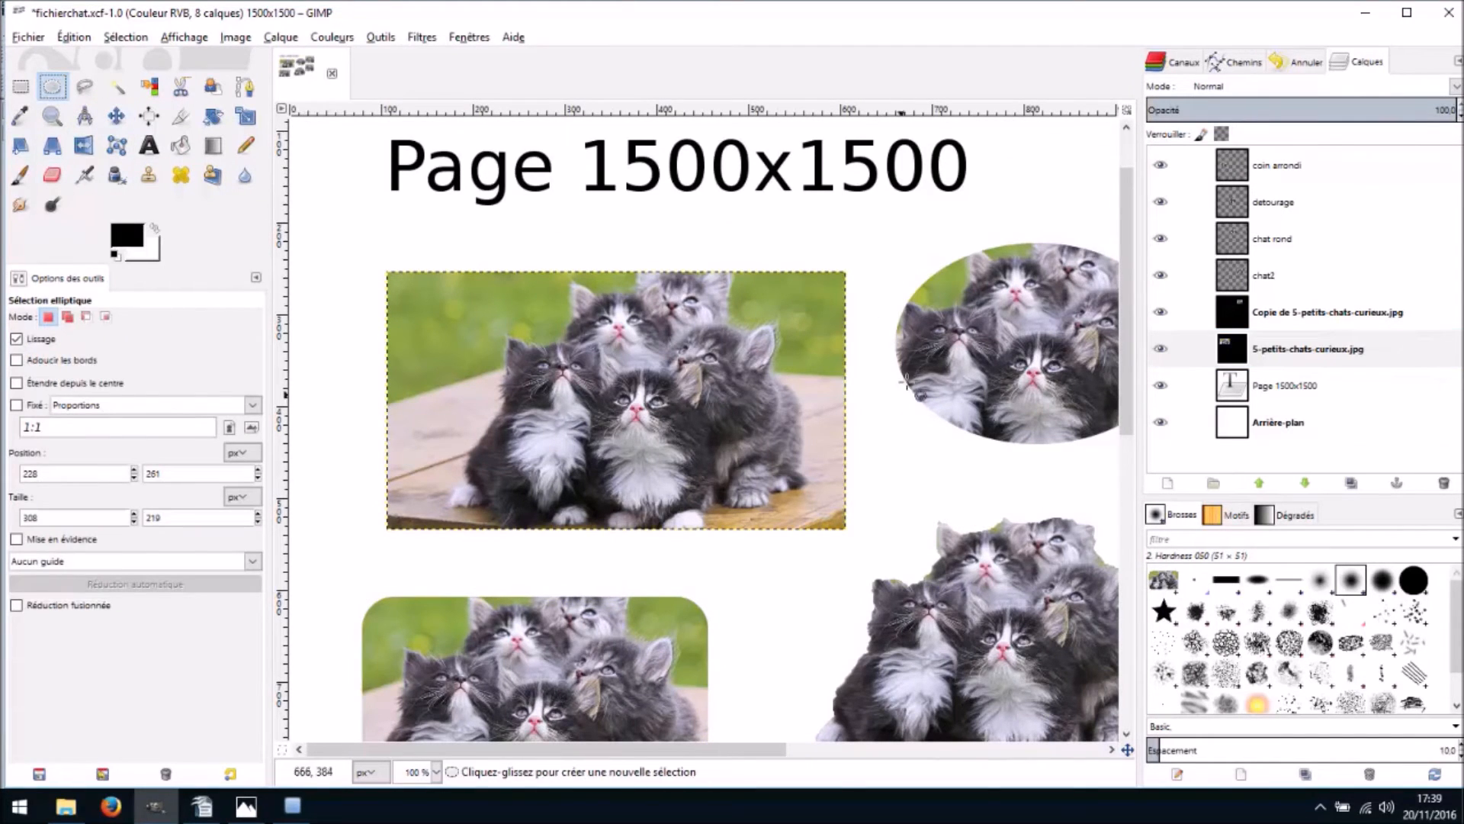